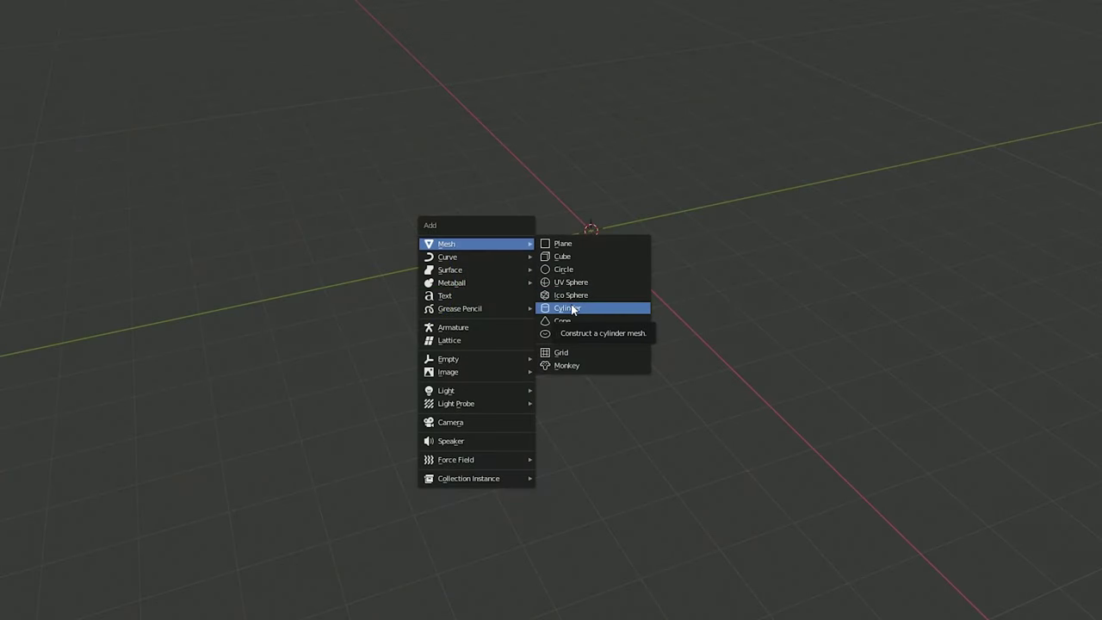
Add a cylinder, mark a seam on its selected edges, and unwrap it.
left_click(571, 304)
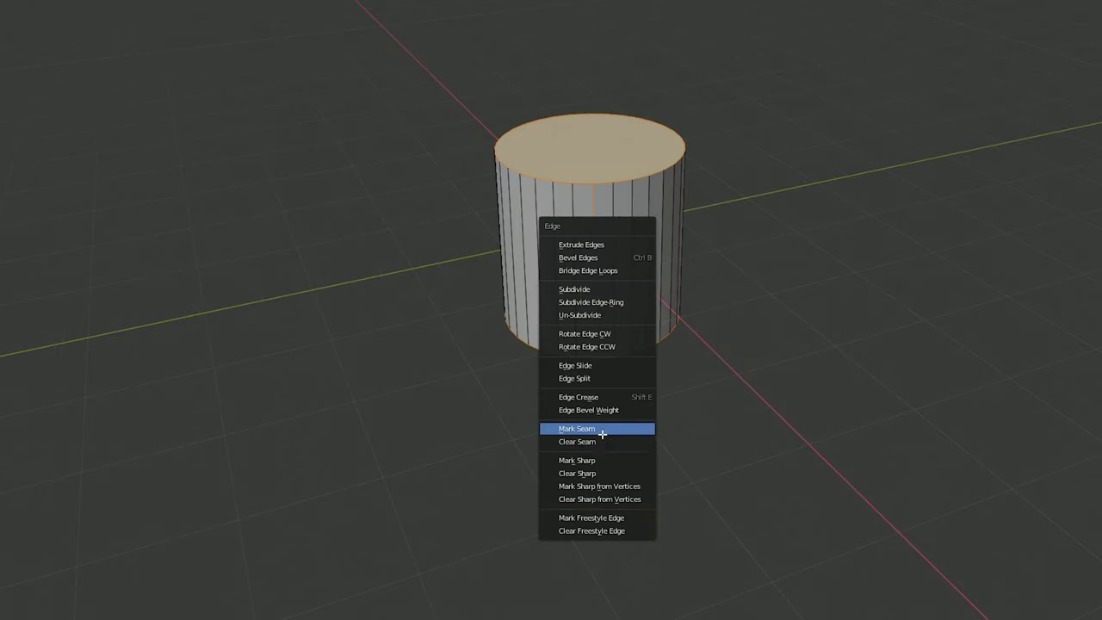
left_click(603, 435)
key("a")
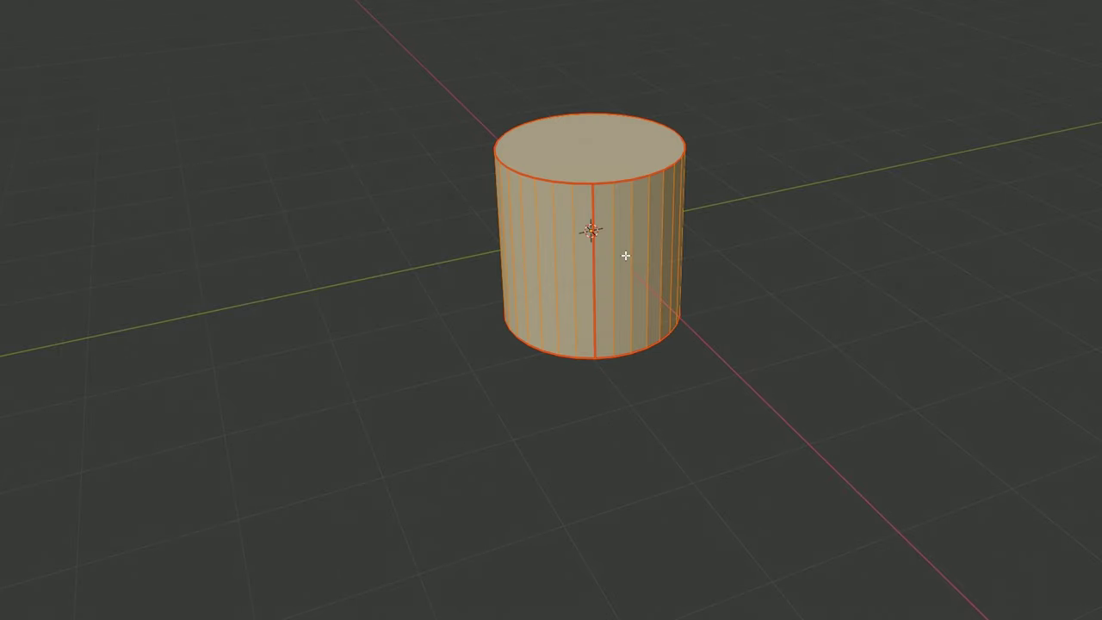
key("u")
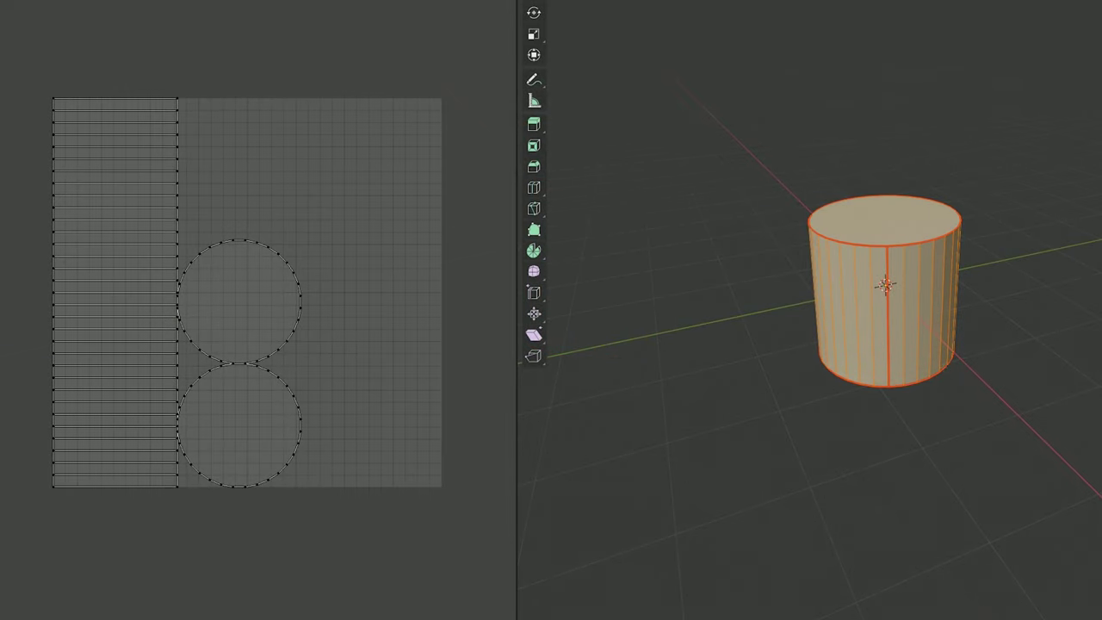
Delete the cylinder's top face.
left_click(886, 219)
middle_click_drag(886, 220, 943, 284)
key("x")
left_click(913, 310)
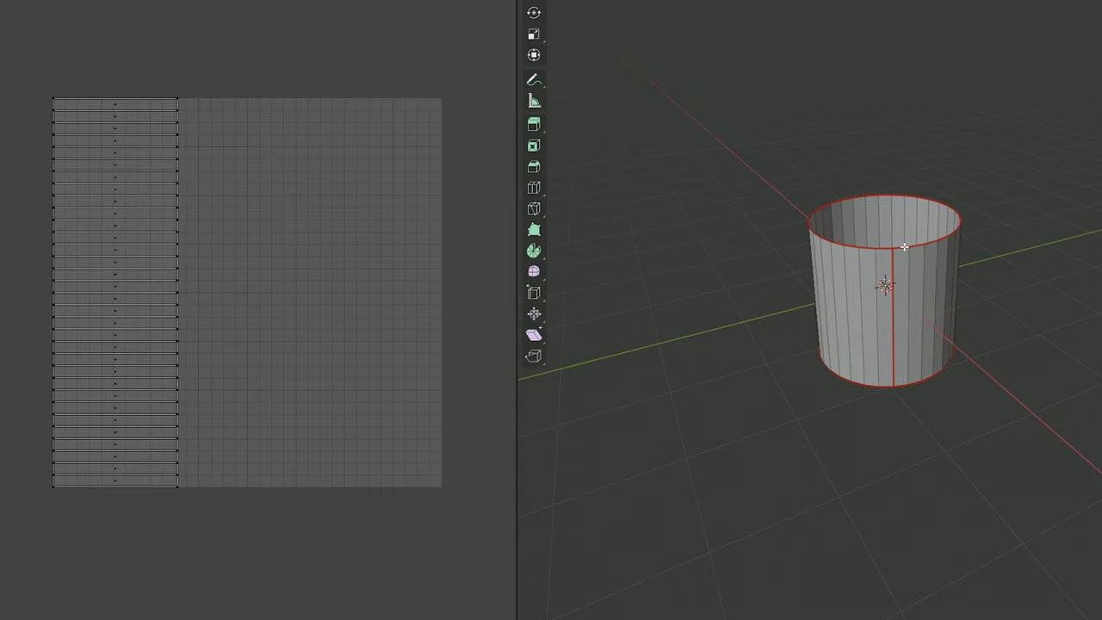
Rotate the UV strip 90 degrees and stretch it to fill the whole UV square.
key("a")
scroll(321, 321, "down", 3)
type("r90")
key("Return")
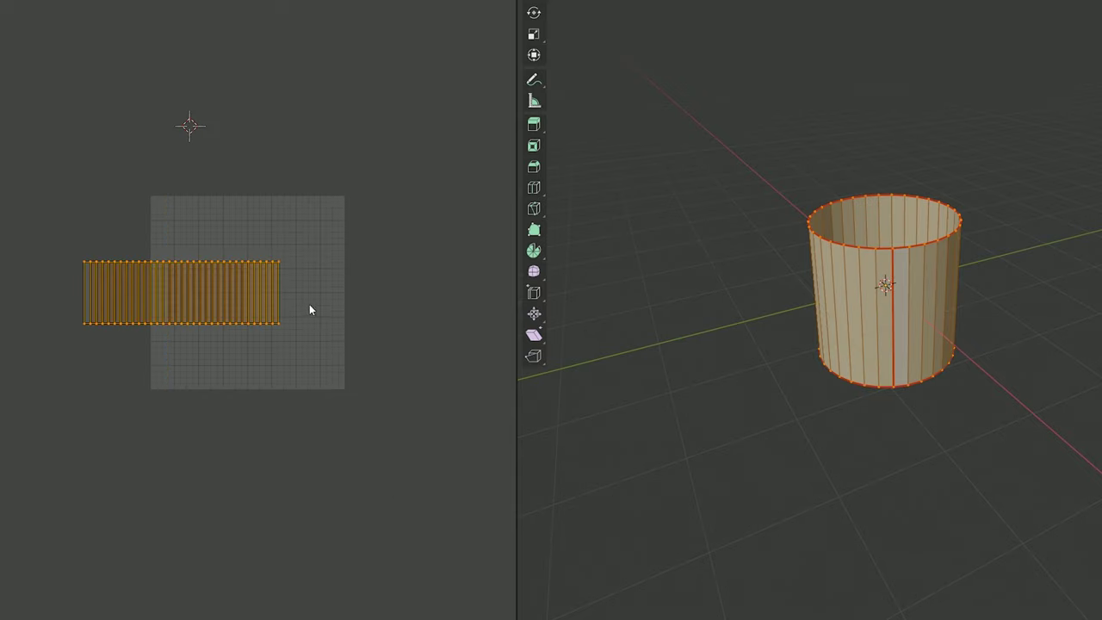
key("ctrl+p")
scroll(278, 94, "up", 3)
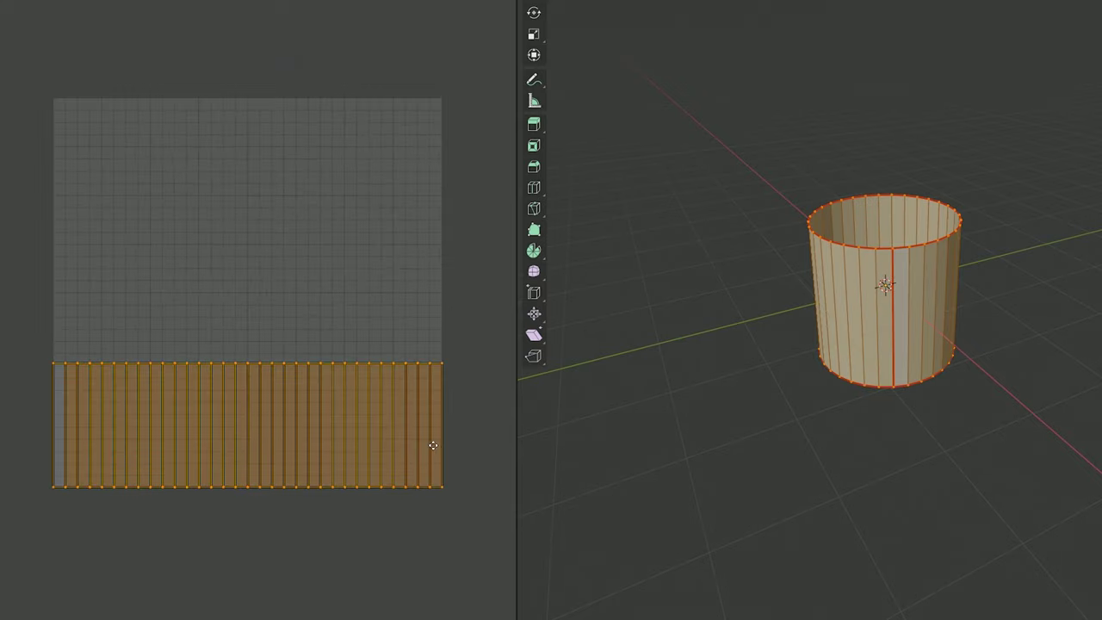
key("alt+a")
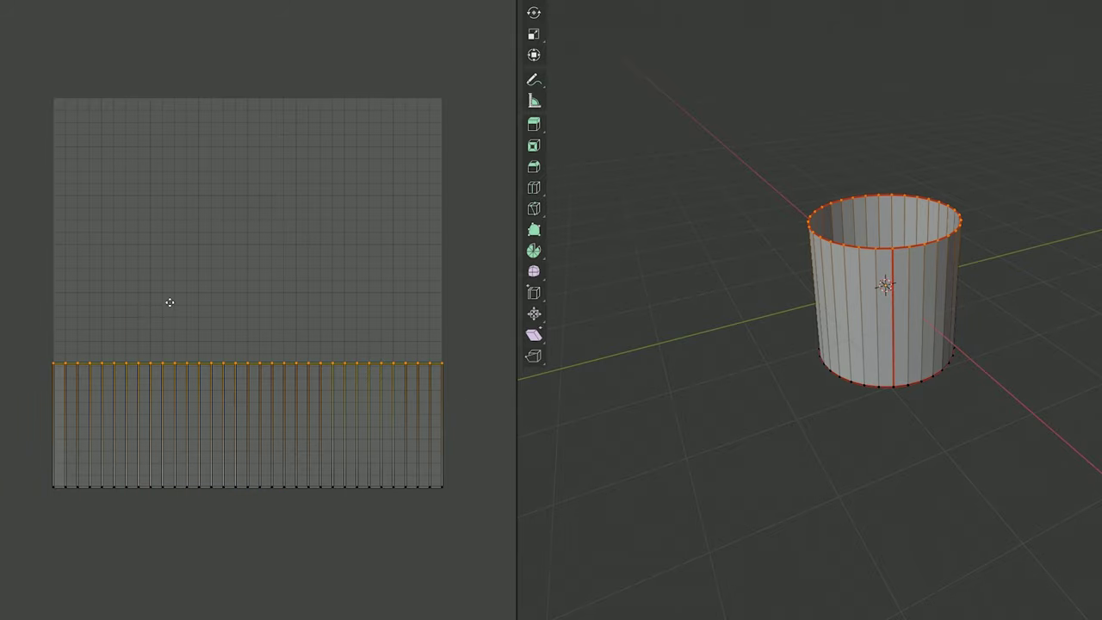
left_click(199, 43)
key("alt+a")
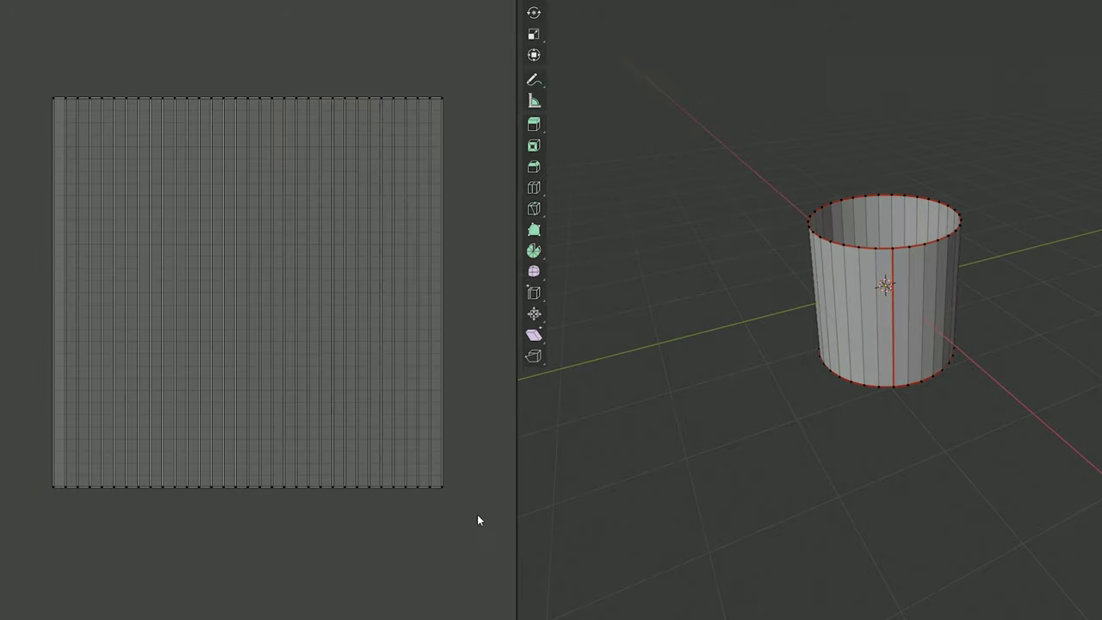
Enable Live Unwrap, widen the bottom loop into a broad base, and raise the top loop vertically.
left_click(163, 26)
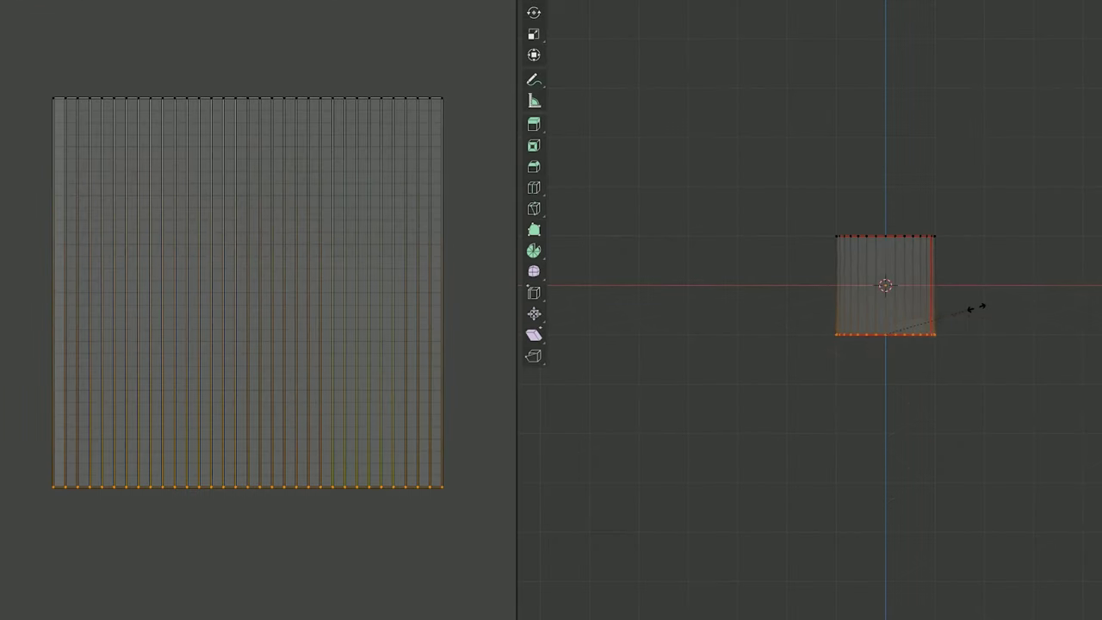
key("s")
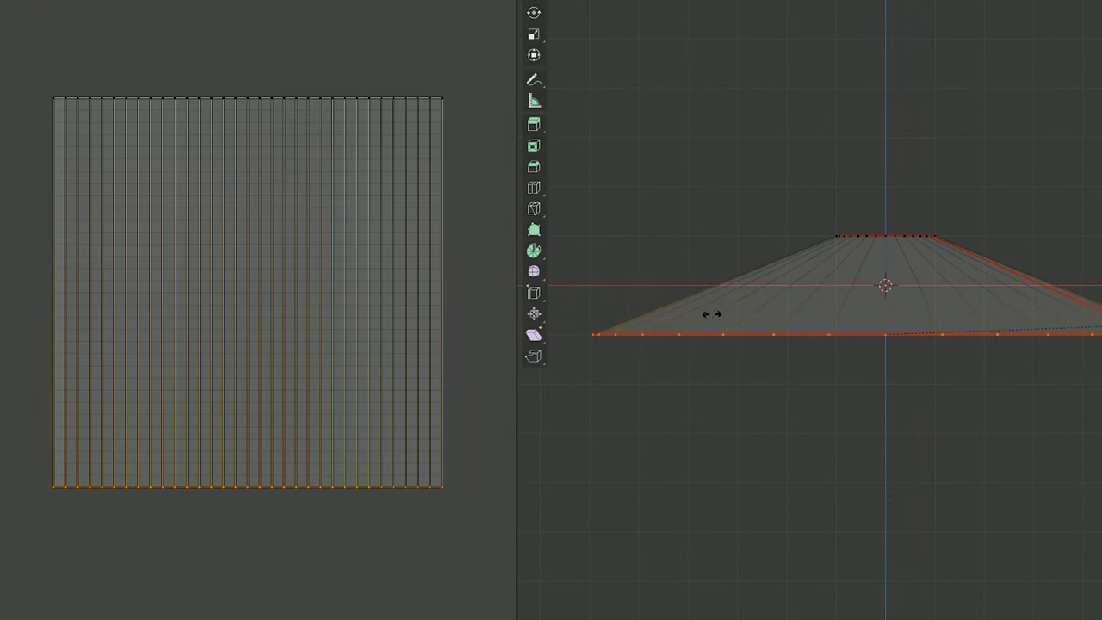
left_click(804, 315)
left_click(860, 236, "alt")
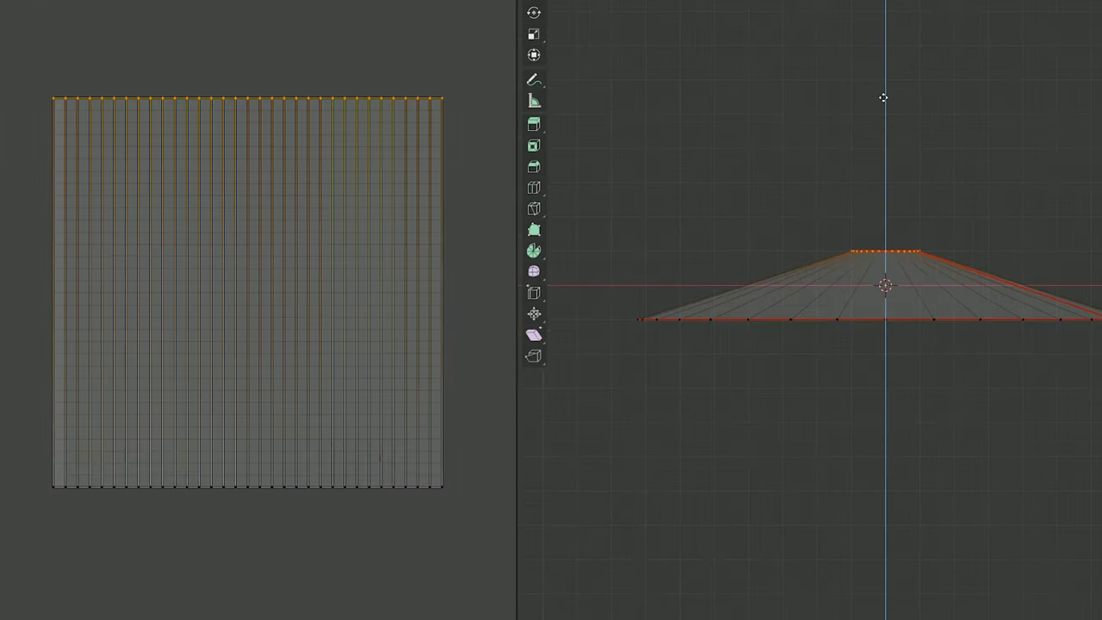
key("g")
key("z")
left_click(879, 36)
Add a middle edge loop and slide it along the cone surface instead of narrowing it.
key("ctrl+r")
left_click(950, 153)
right_click(950, 153)
key("s")
left_click(947, 253)
key("ctrl+z")
key("g")
key("z")
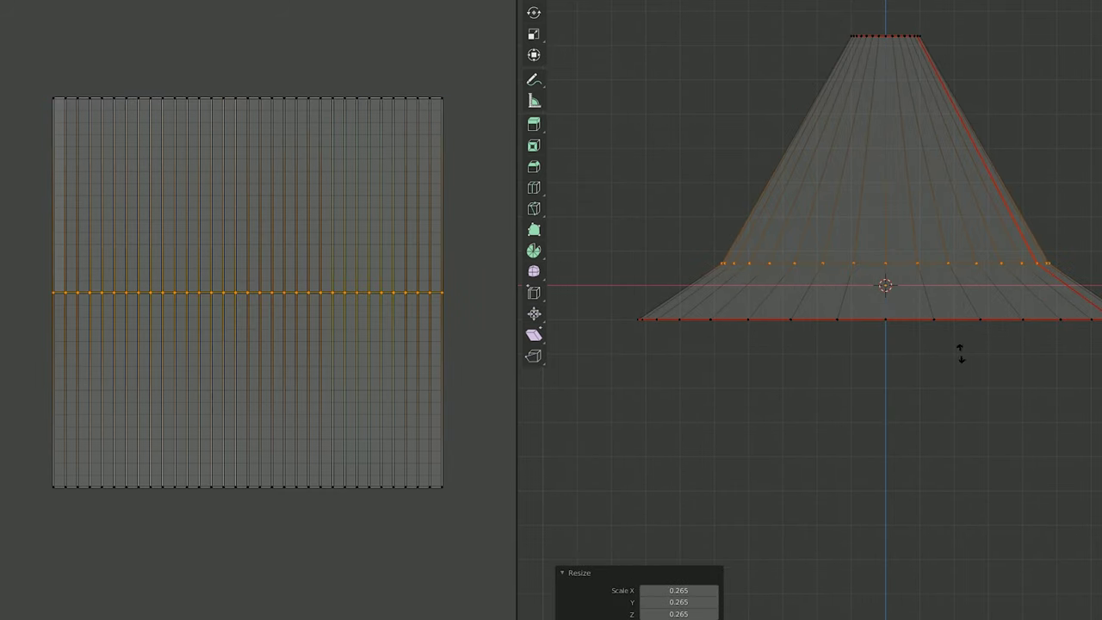
key("g")
left_click(998, 250)
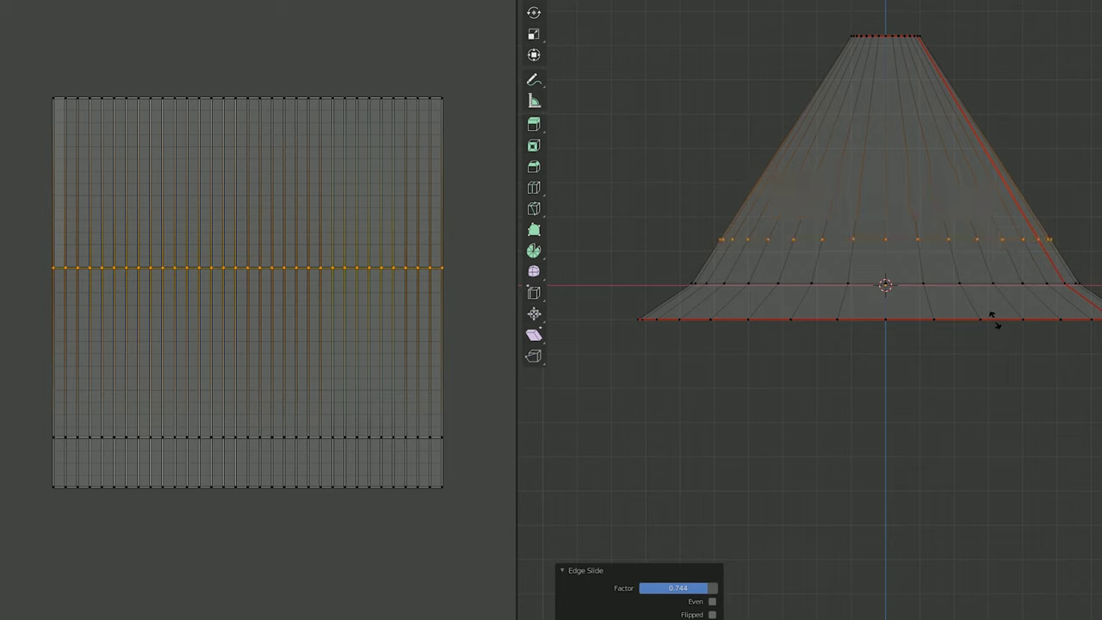
Add loop cuts above the middle and scale them inward to pinch the neck.
key("ctrl+r")
left_click(990, 259)
left_click(990, 258)
key("s")
left_click(956, 241)
key("ctrl+r")
left_click(953, 233)
left_click(1024, 204)
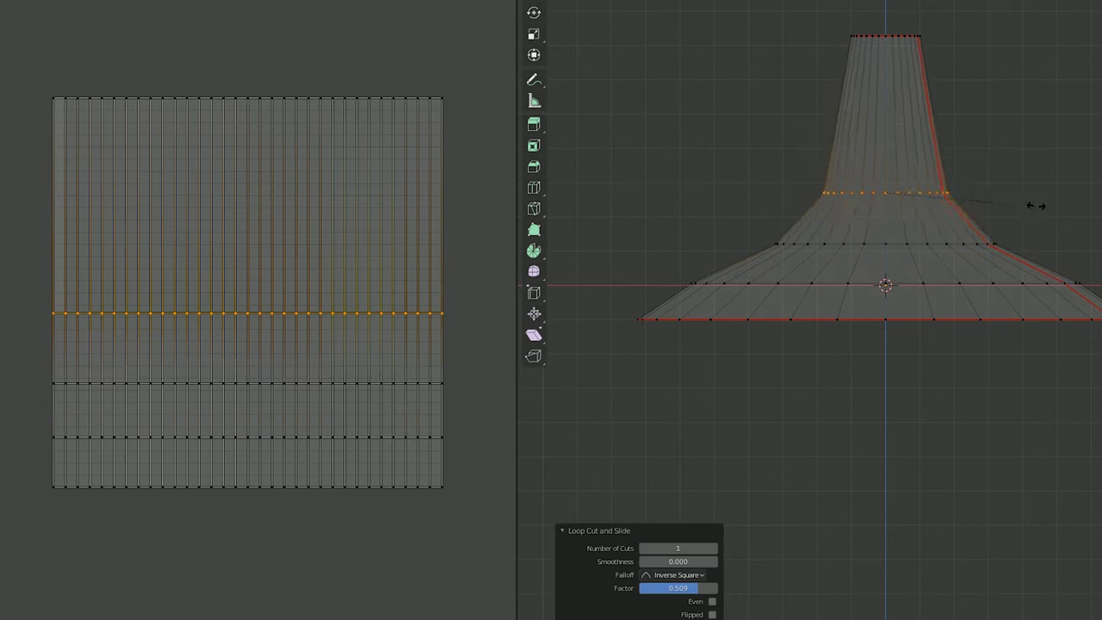
key("ctrl+r")
left_click(910, 86)
key("s")
left_click(981, 179)
key("alt+a")
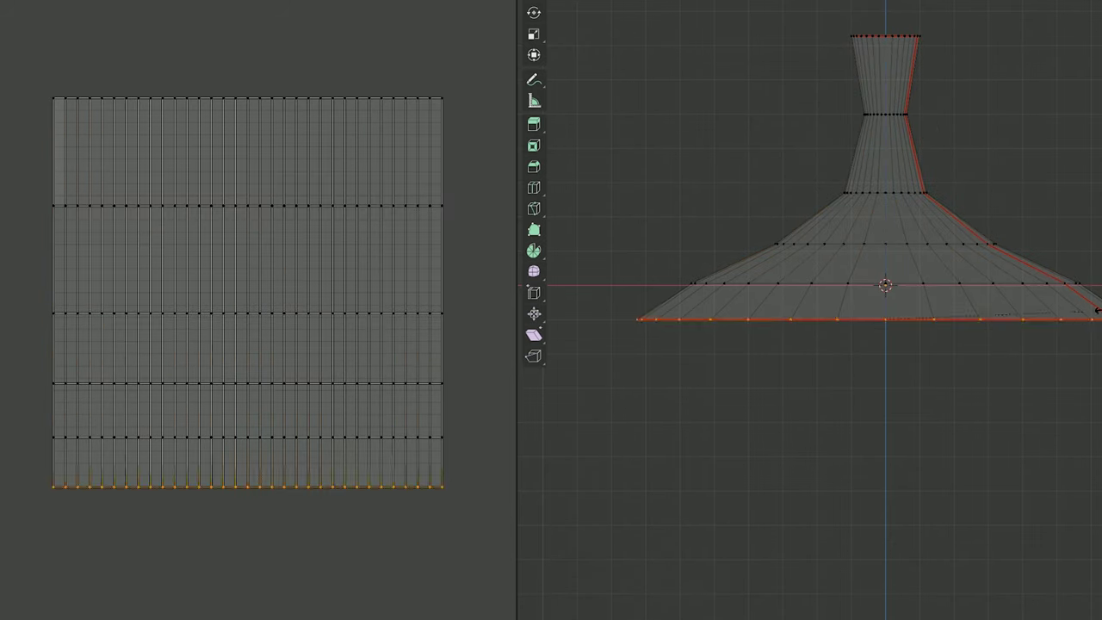
Add unslid loop cuts on the upper neck and the flared base.
key("alt+a")
key("ctrl+r")
left_click(921, 66)
right_click(943, 61)
key("ctrl+r")
left_click(933, 152)
right_click(937, 147)
Scale new flare loops slightly inward, the lower one to 0.929, then select the top rim loop.
key("ctrl+r")
left_click(962, 221)
right_click(961, 220)
key("s")
left_click(951, 215)
key("ctrl+r")
left_click(1035, 263)
right_click(1035, 263)
key("s")
left_click(1058, 202)
scroll(975, 165, "down", 2)
left_click_drag(953, 130, 834, 111)
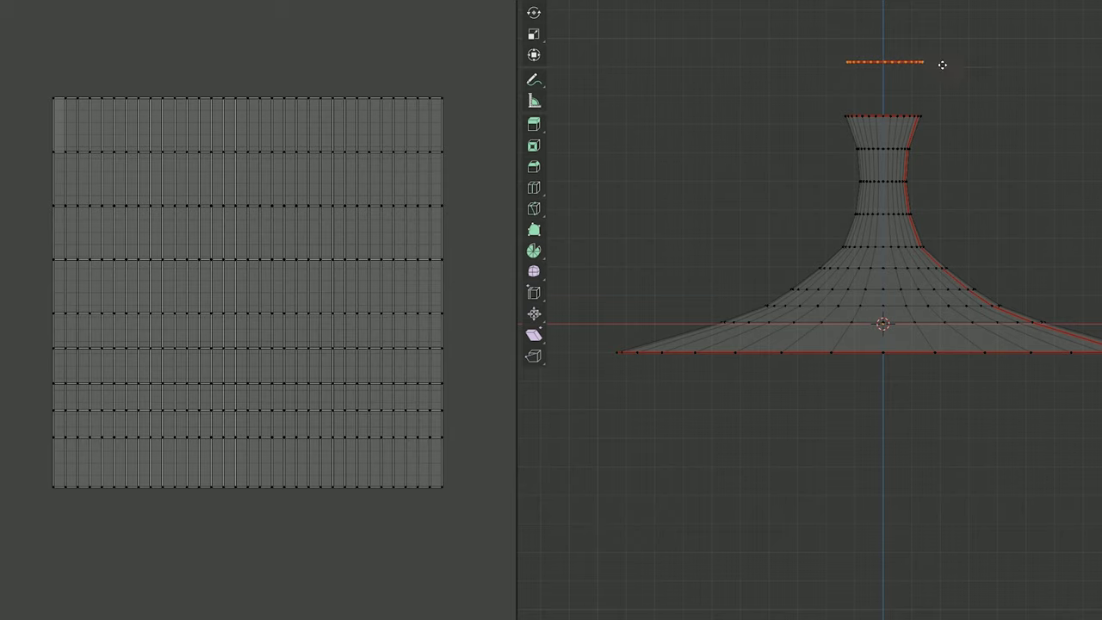
Separate the duplicated rim loop into its own mesh and extrude it outward.
right_click(943, 65)
key("p")
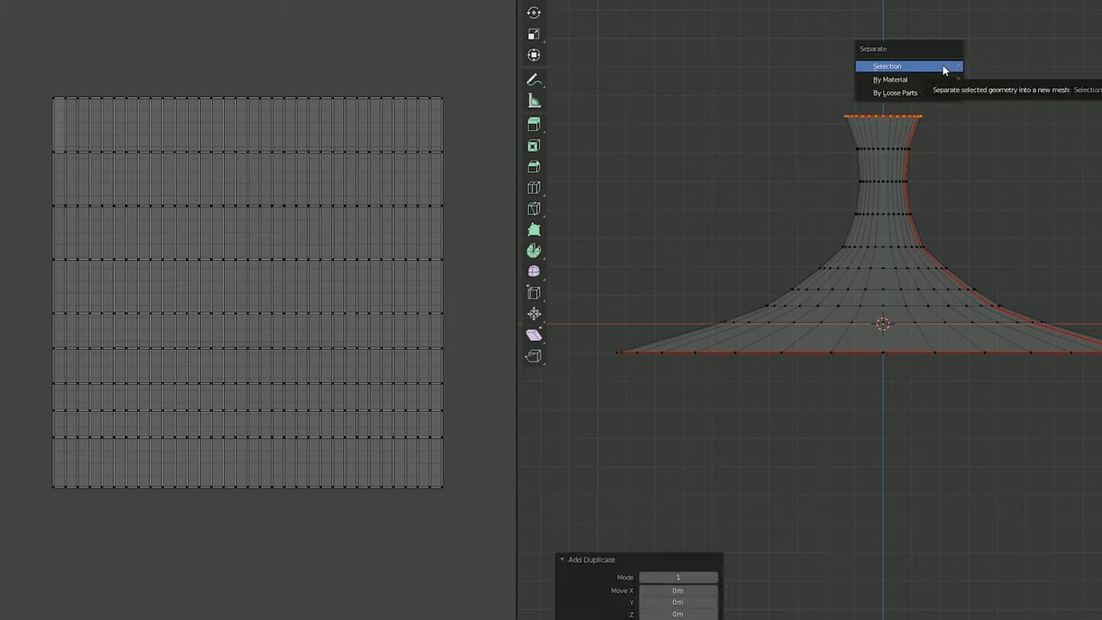
left_click(942, 66)
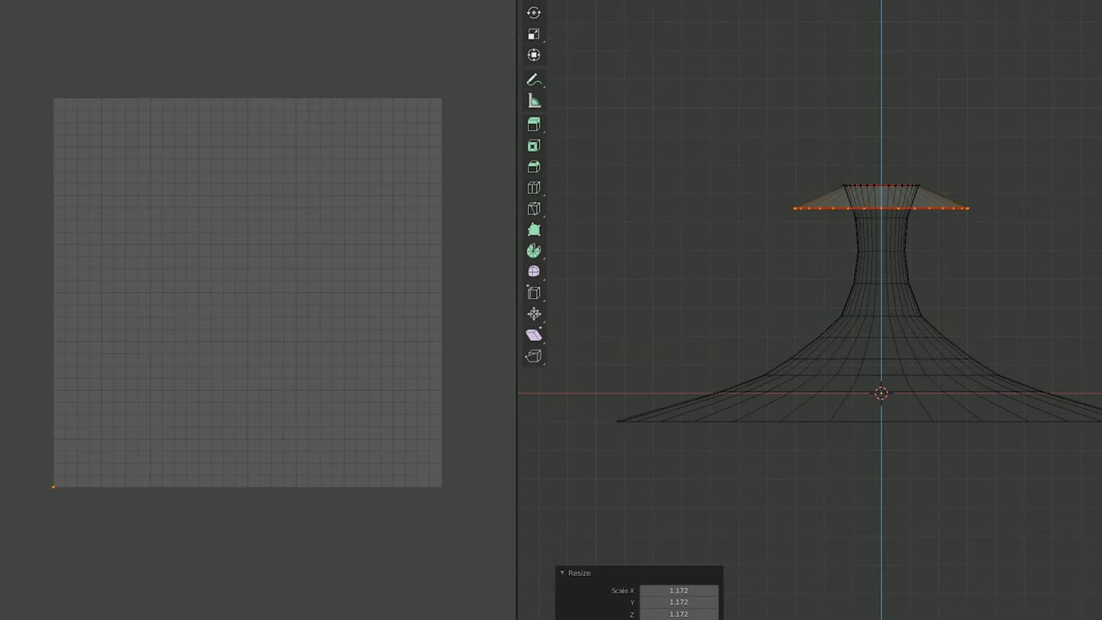
key("e")
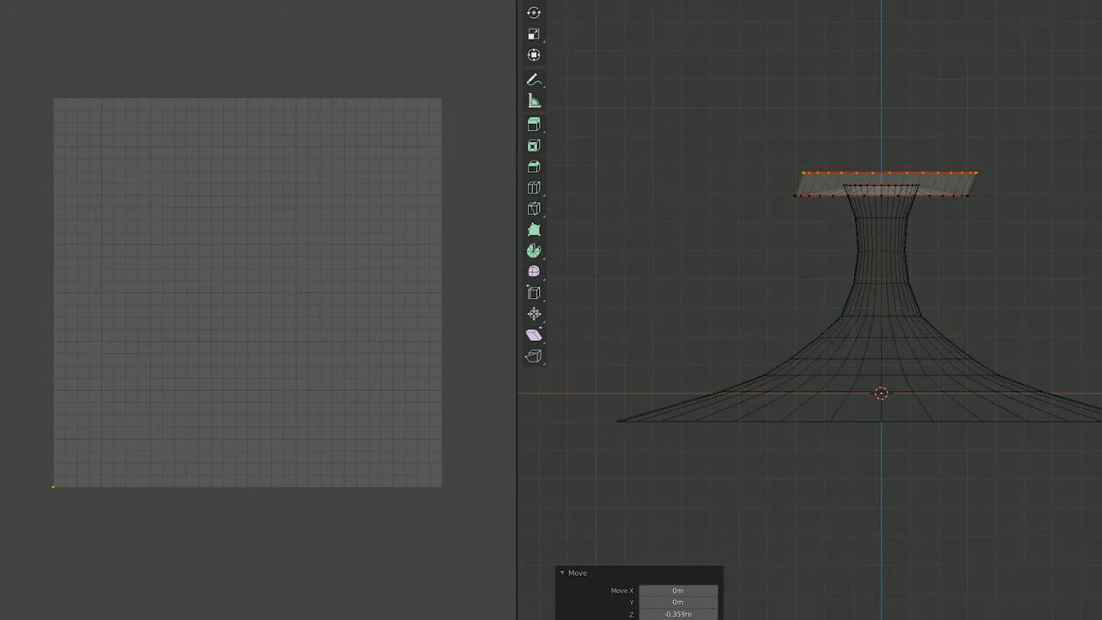
key("s")
left_click(653, 112)
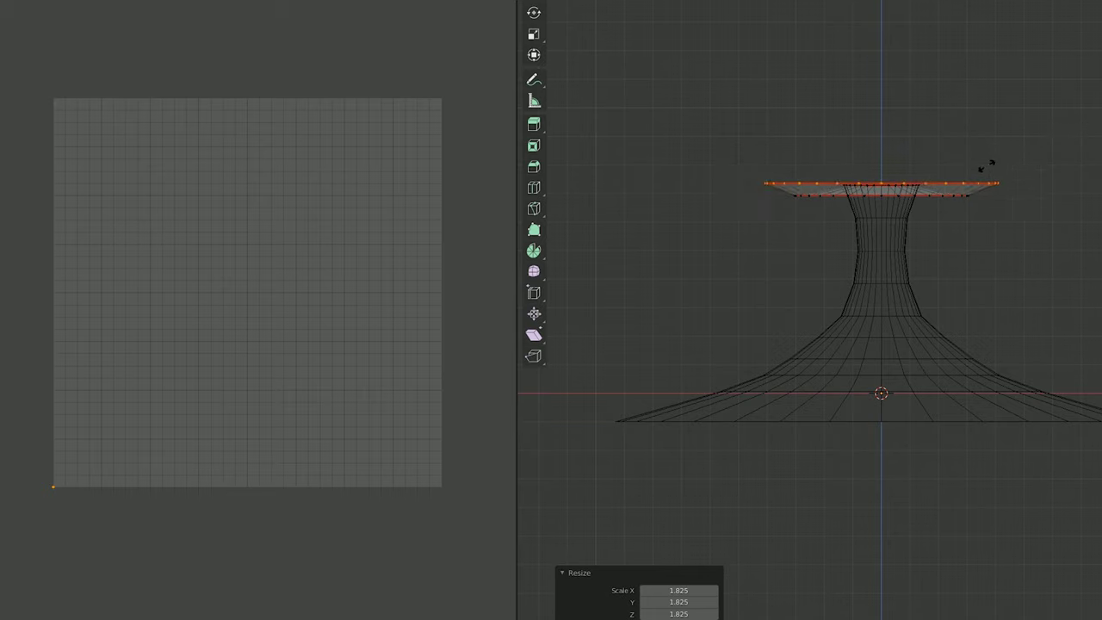
Extrude the rim up into a wall, flare it to 1.975, and extrude 4.6 m upward.
key("e")
left_click(1056, 62)
key("s")
left_click(760, 106)
scroll(760, 106, "down", 2)
middle_click_drag(760, 106, 788, 133, "shift")
type("e")
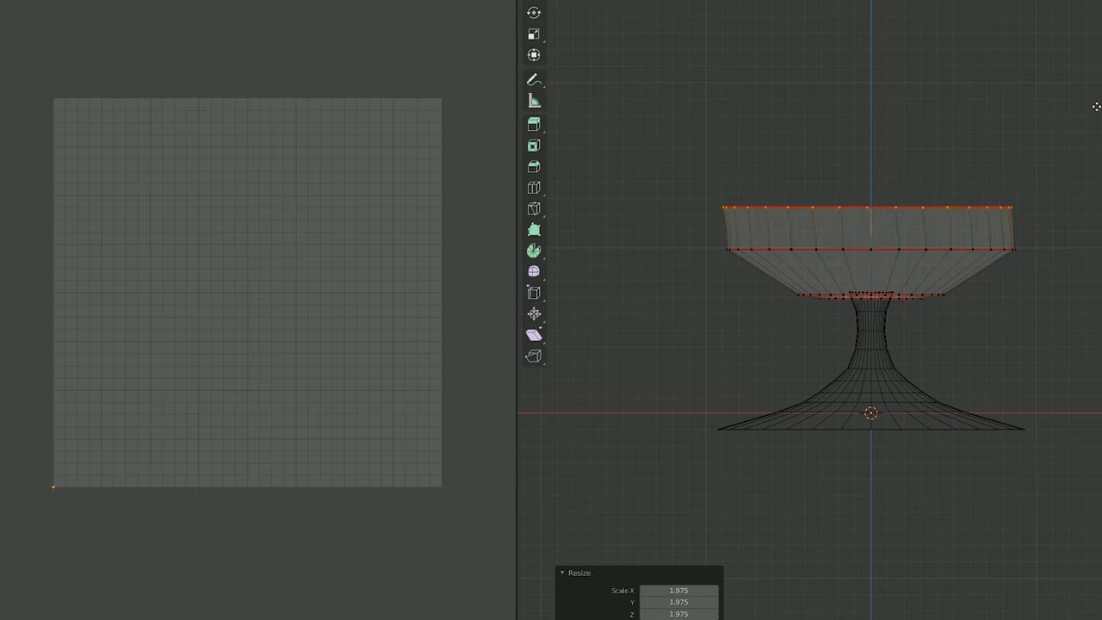
type("4.6")
key("Return")
Extrude the top loop upward twice, narrowing the rim to 0.409 and rescaling the top.
key("e")
key("s")
left_click(986, 83)
key("e")
left_click(998, 65)
scroll(1006, 61, "up", 5)
scroll(1006, 61, "down", 2)
key("s")
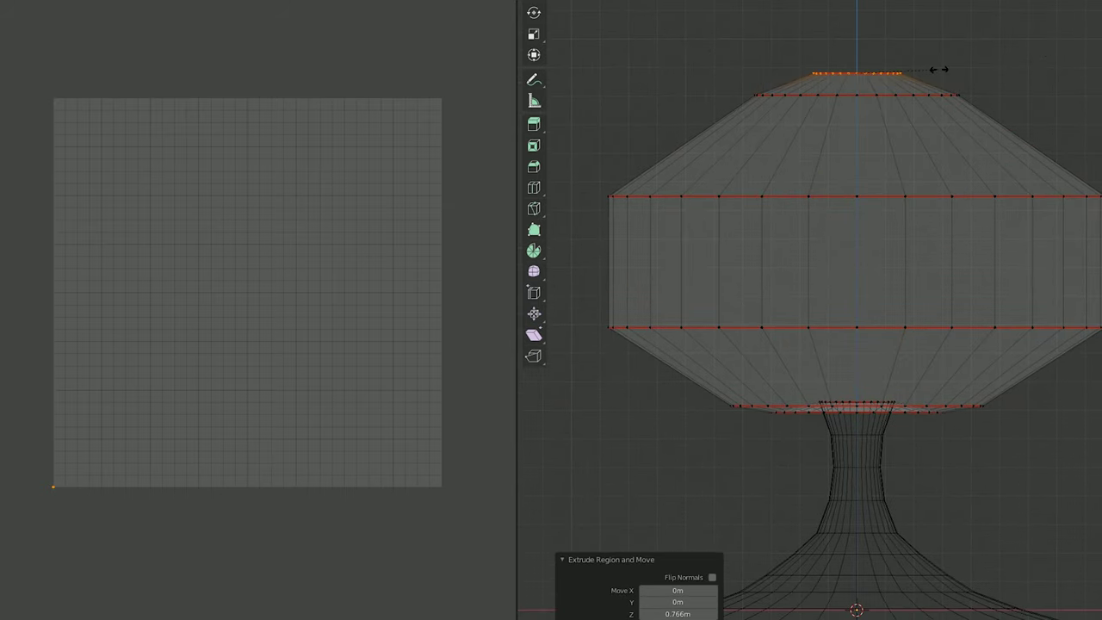
left_click(897, 73)
scroll(895, 81, "down", 2)
Add loop cuts around the cap and bulge them outward, widening the lower loop to 1.115.
key("ctrl+r")
left_click(1010, 164)
key("s")
left_click(1039, 234)
key("ctrl+r")
left_click(1040, 243)
key("s")
left_click(1077, 243)
key("ctrl+r")
left_click(1044, 329)
key("s")
left_click(1070, 331)
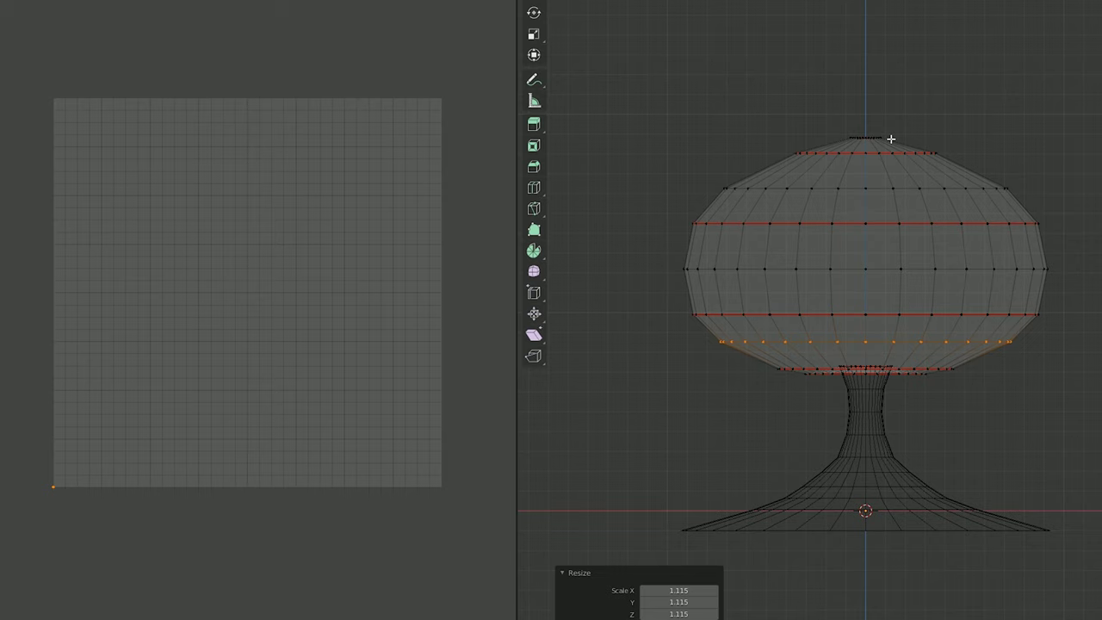
scroll(891, 139, "up", 3)
Close the cap's top opening to a point with S 0 and check it in front view.
middle_click_drag(918, 312, 928, 198)
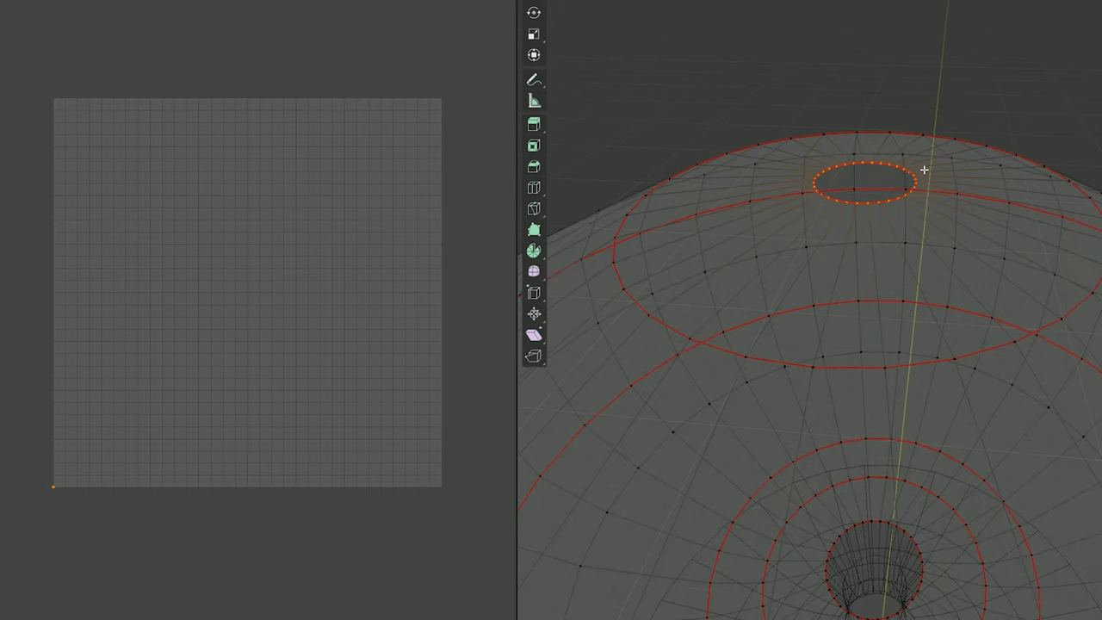
type("s0")
key("Return")
scroll(925, 172, "down", 2)
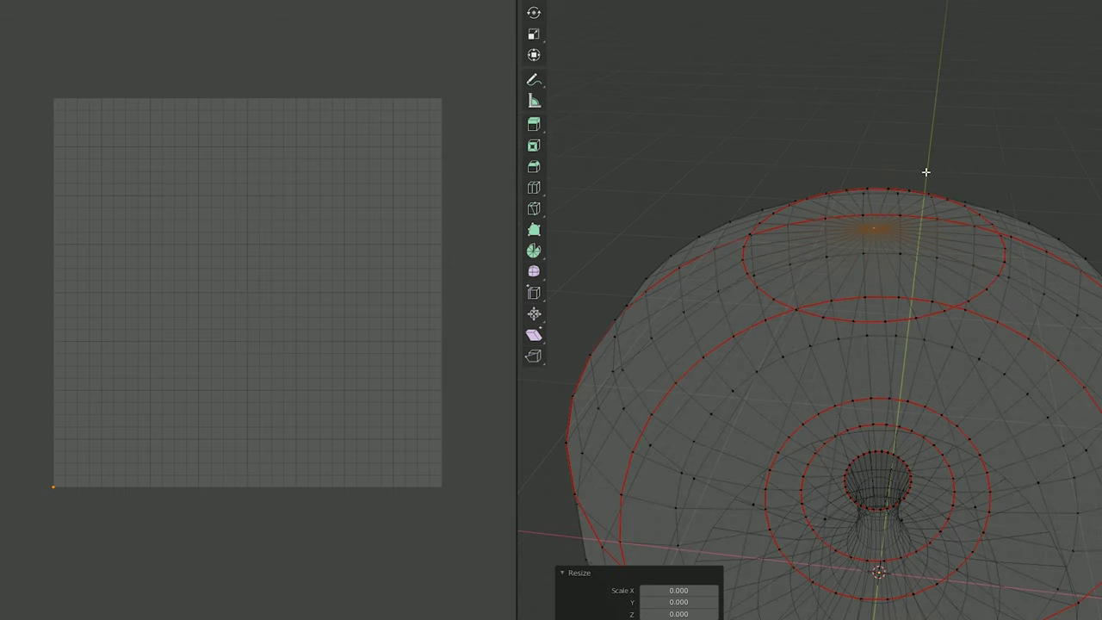
key("KP_1")
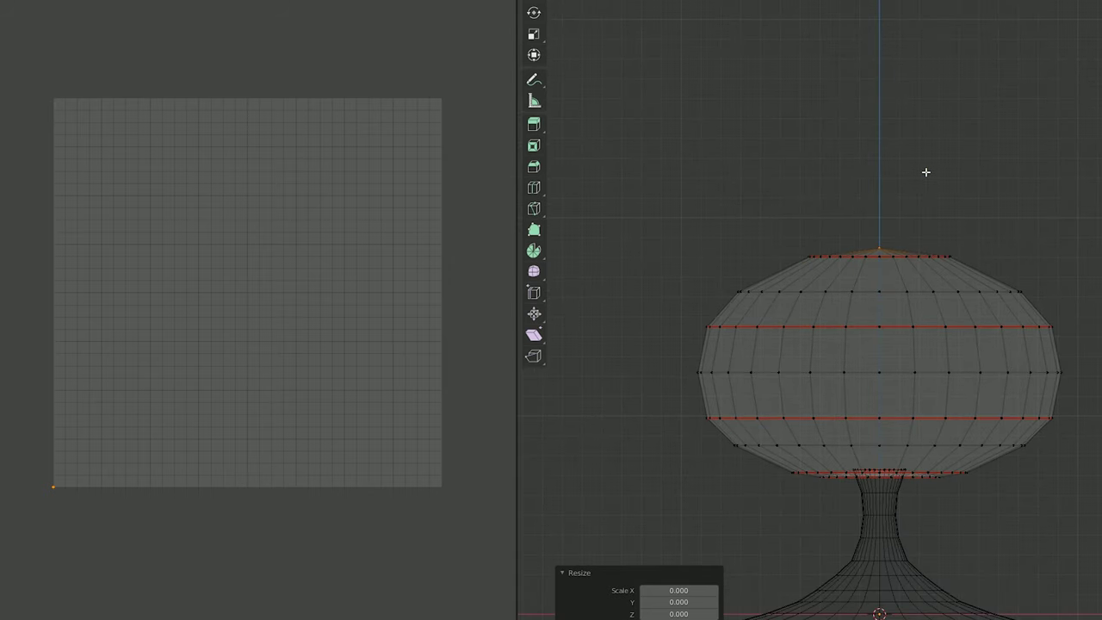
key("alt+a")
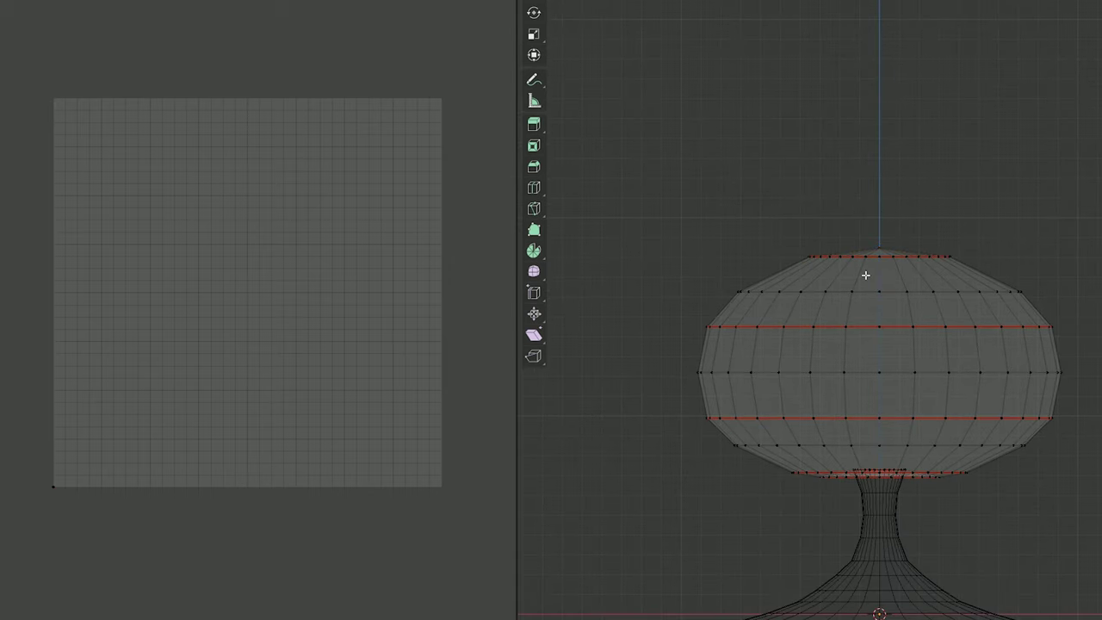
Clear all seams from the cap and unwrap it with Lightmap Pack.
key("a")
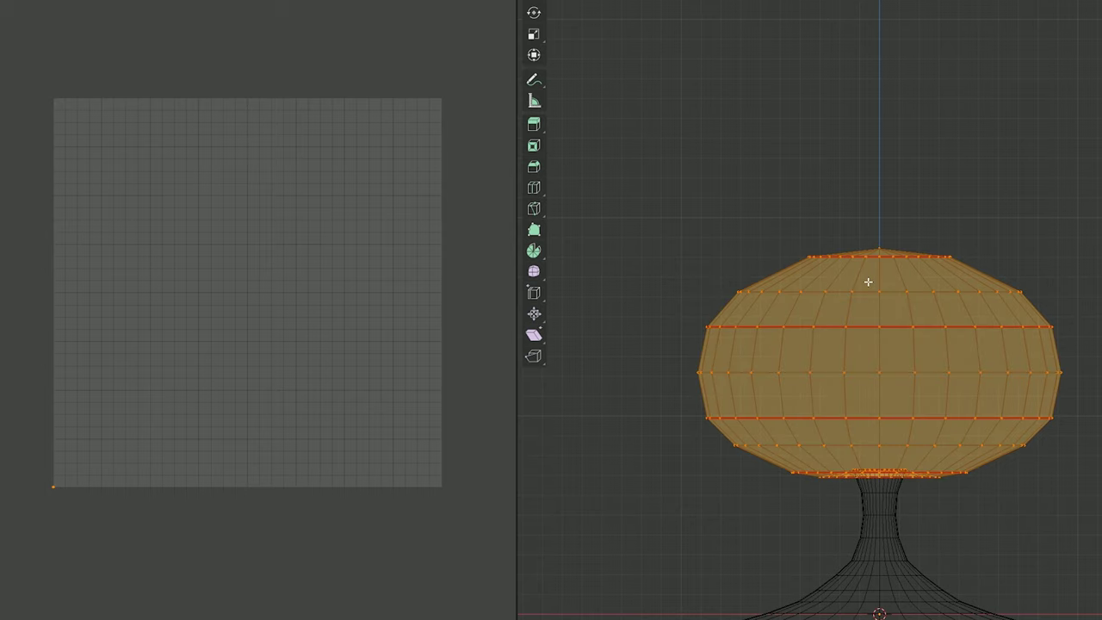
key("ctrl+e")
left_click(868, 281)
key("3")
key("u")
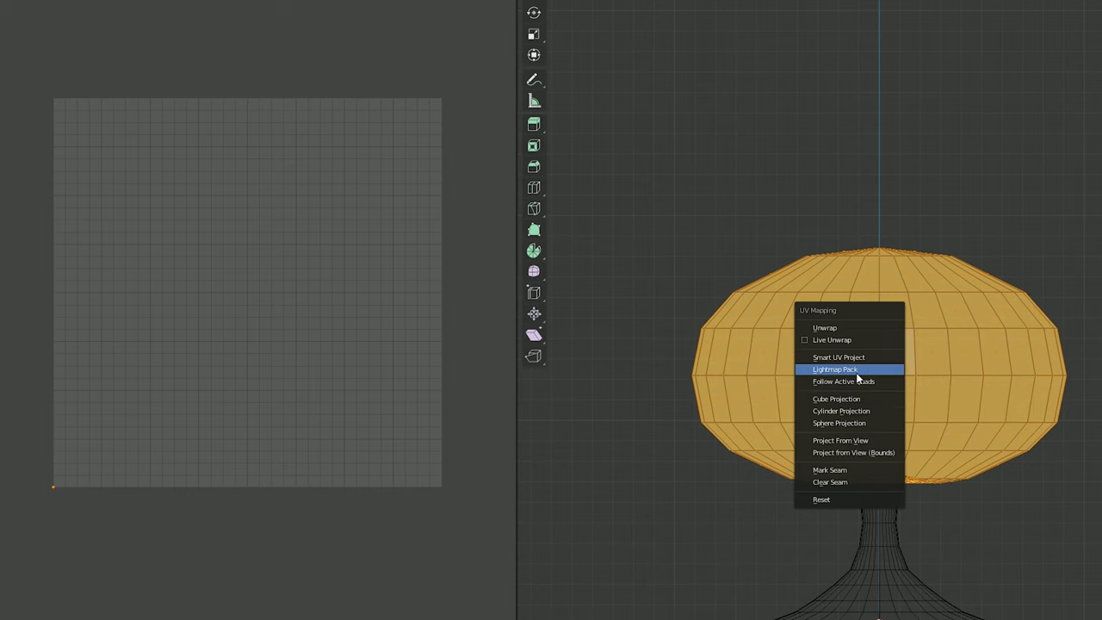
left_click(857, 369)
left_click(895, 488)
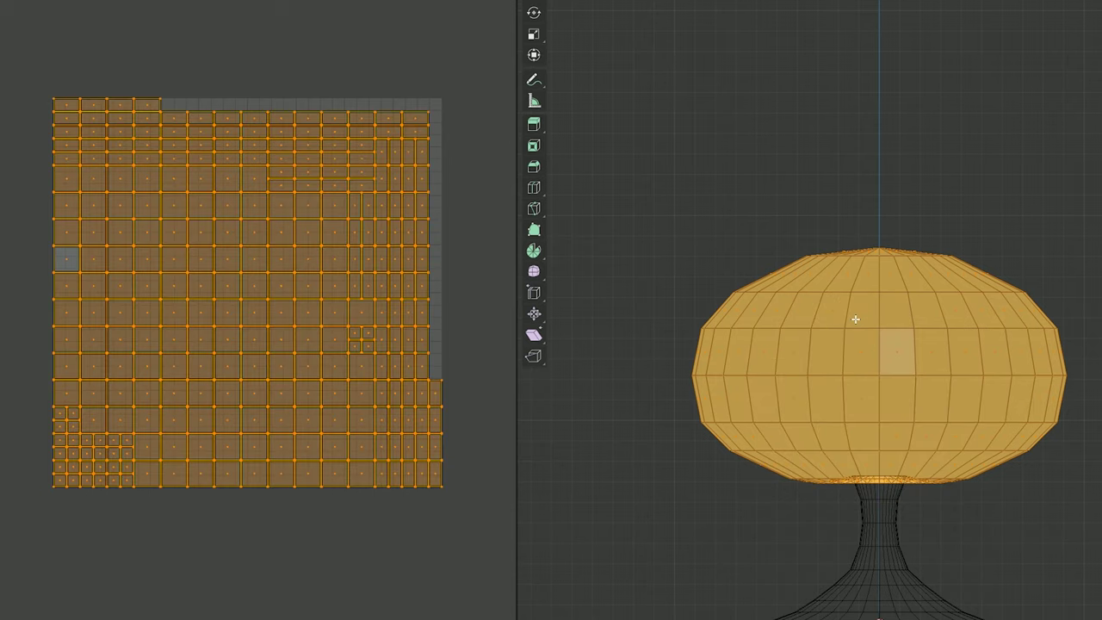
Re-unwrap with Follow Active Quads into an even grid and pack it into the UV square.
key("u")
left_click(831, 334)
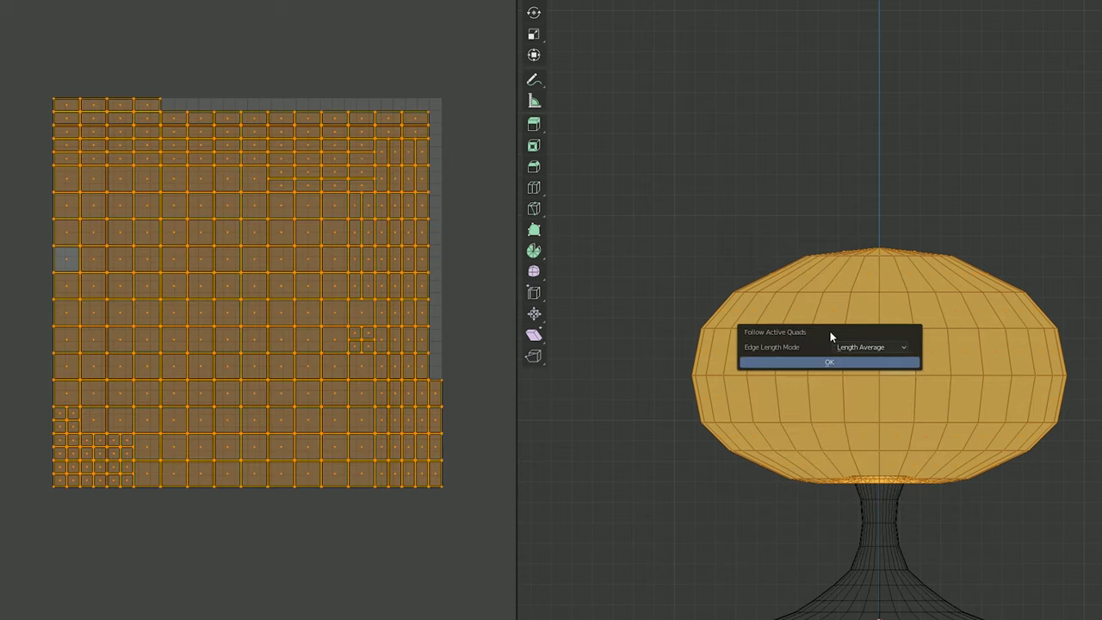
left_click(829, 363)
scroll(576, 276, "down", 1)
left_click(360, 134)
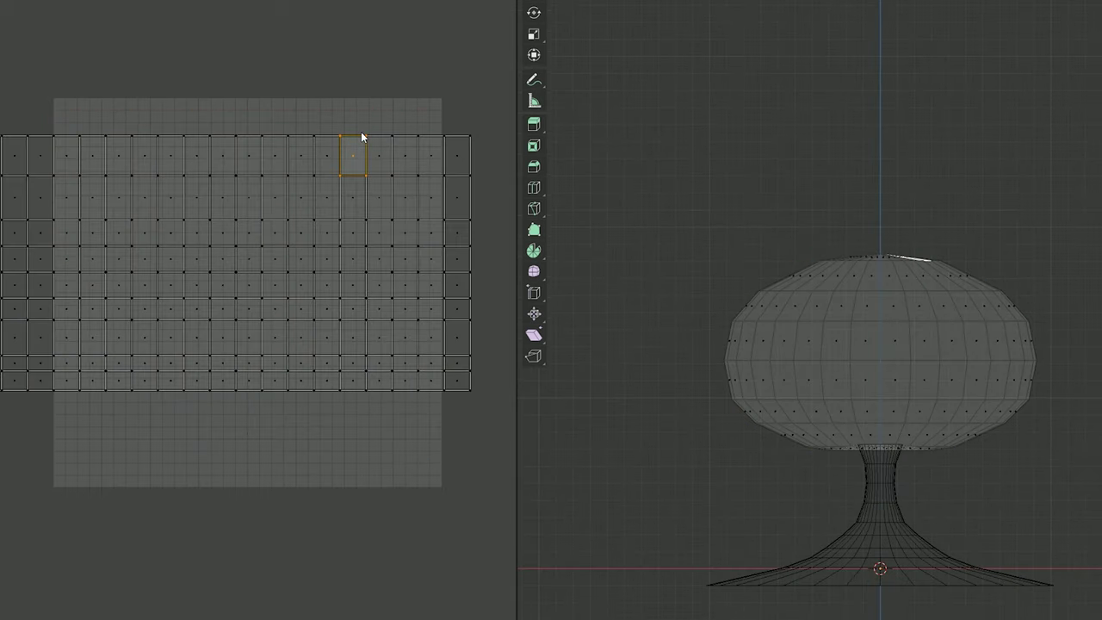
scroll(331, 361, "down", 4)
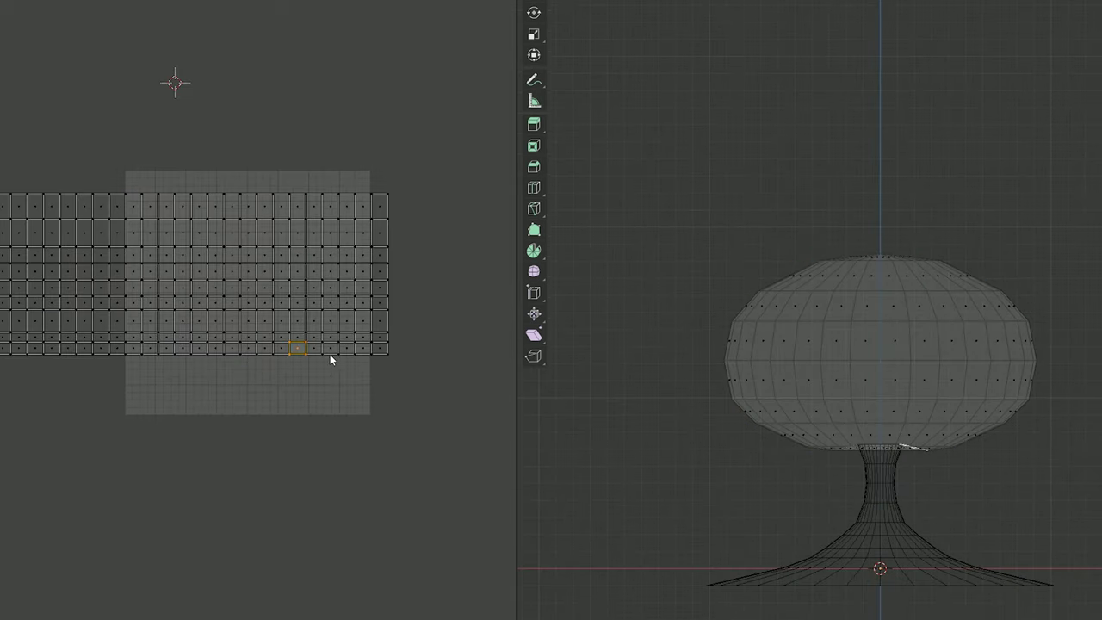
key("a")
key("ctrl+p")
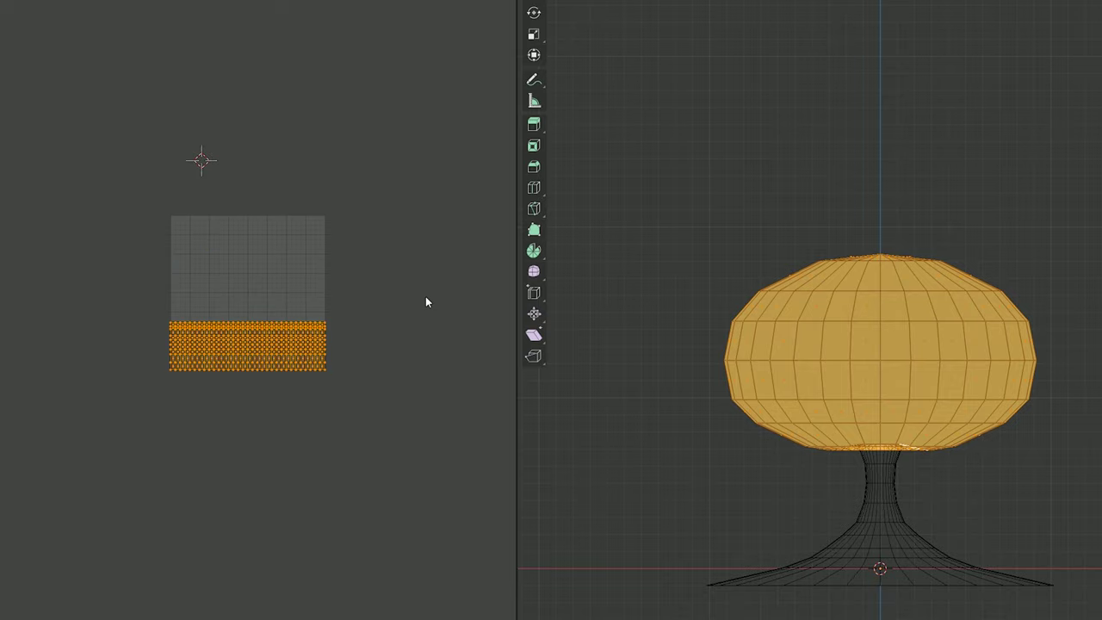
scroll(373, 281, "up", 2)
Stretch the top UV row upward with proportional falloff.
left_click(315, 339)
scroll(315, 341, "up", 2)
left_click(248, 339, "alt")
key("g")
scroll(246, 293, "up", 4)
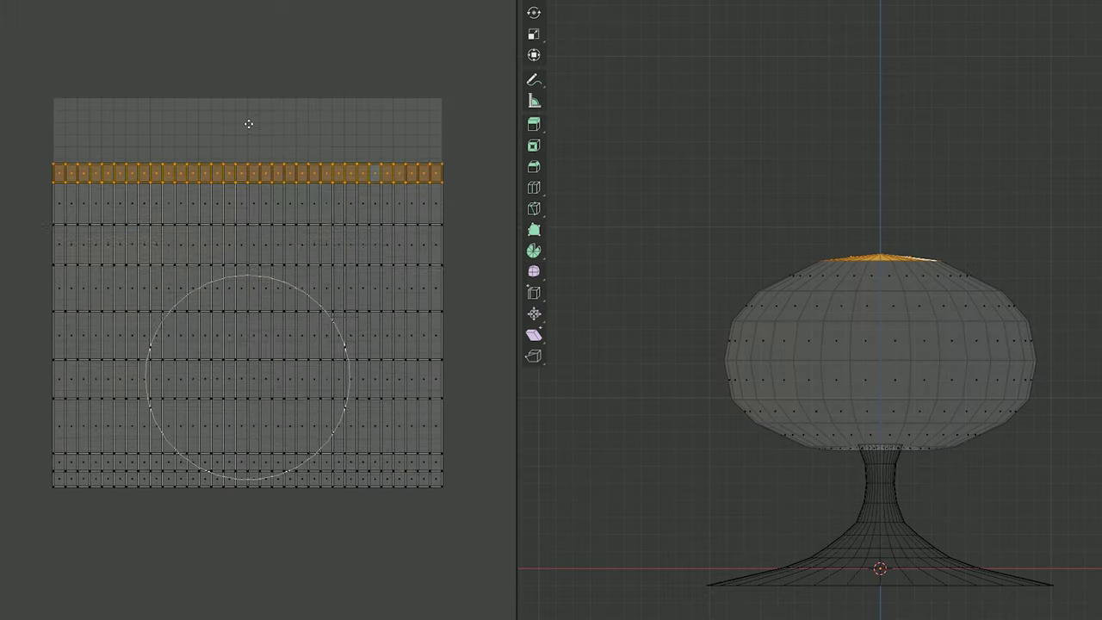
left_click(314, 307)
left_click(276, 373, "alt")
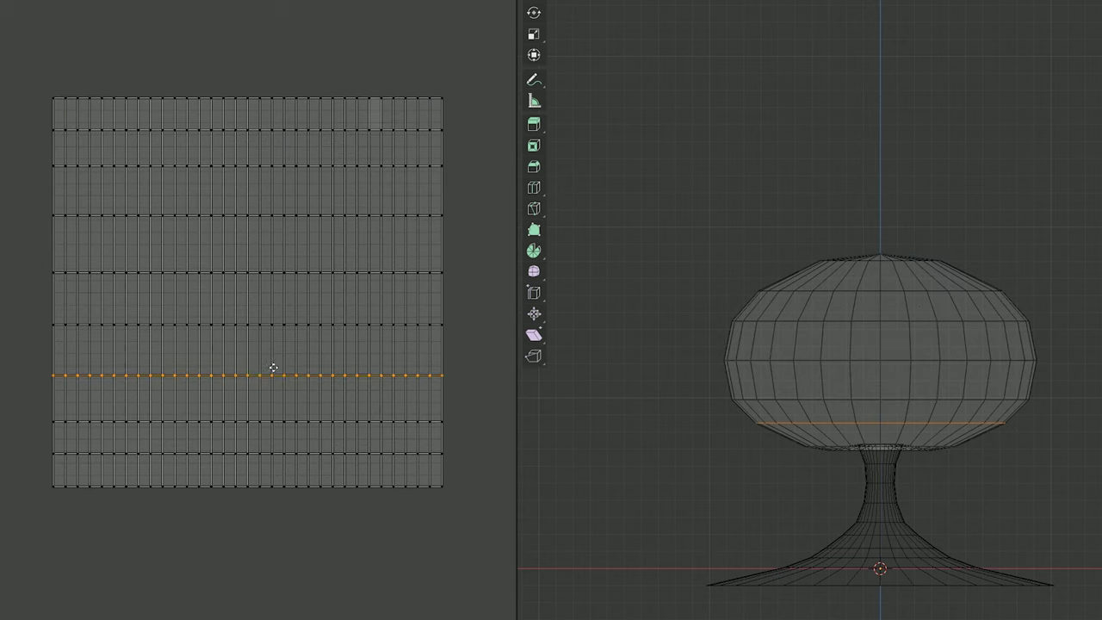
Add Subdivision Surface modifiers to the stem and bulb with viewport level 2.
key("g")
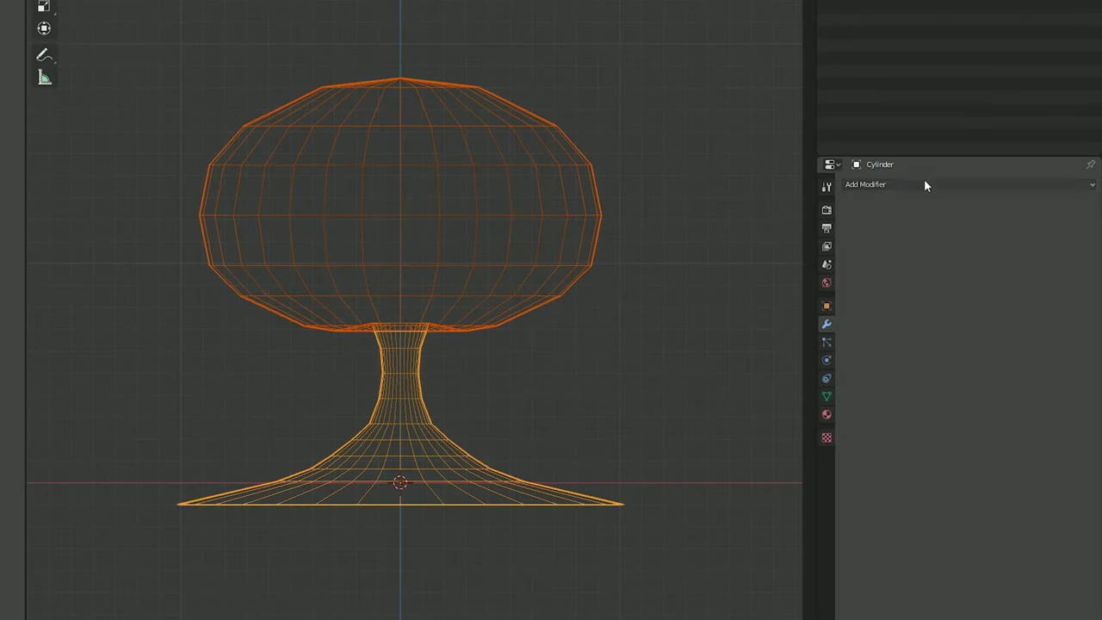
left_click(924, 184)
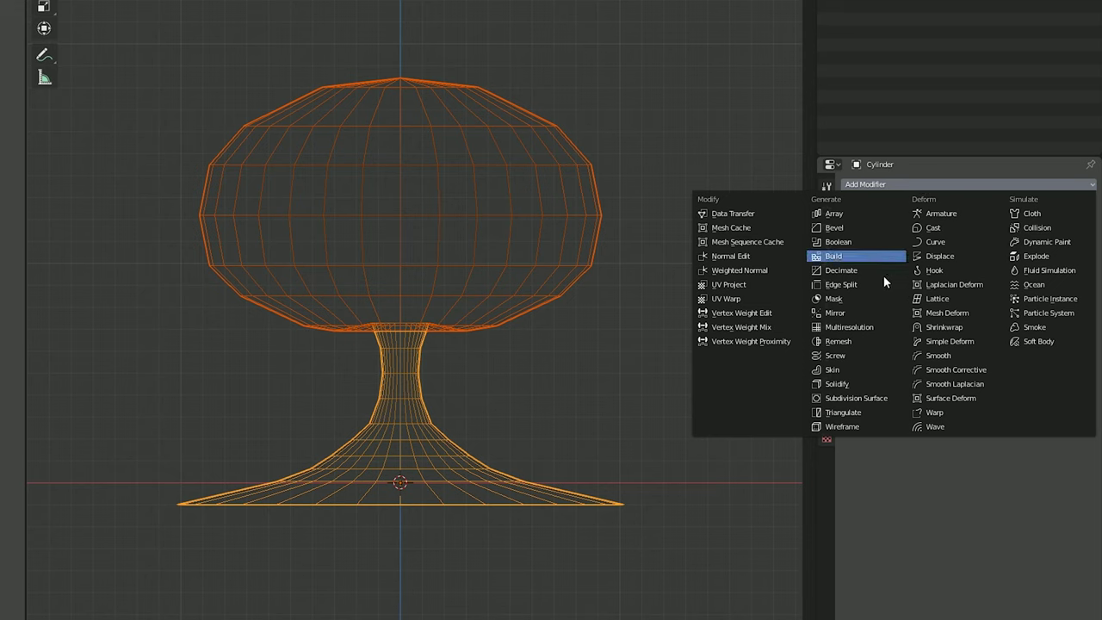
left_click(871, 404)
left_click(590, 276)
left_click(873, 184)
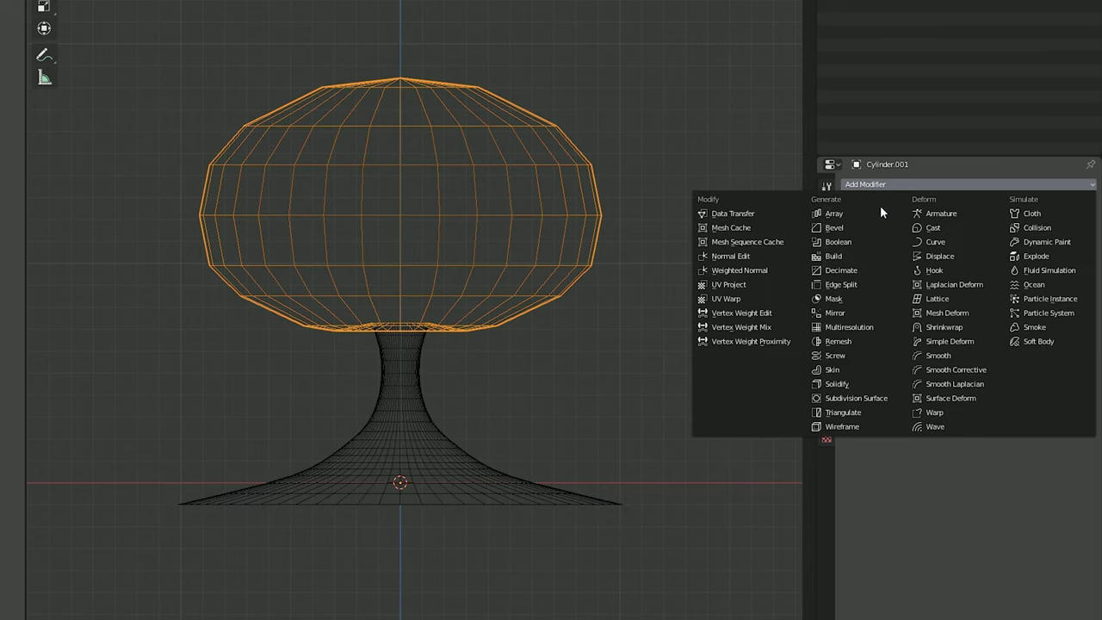
left_click(855, 398)
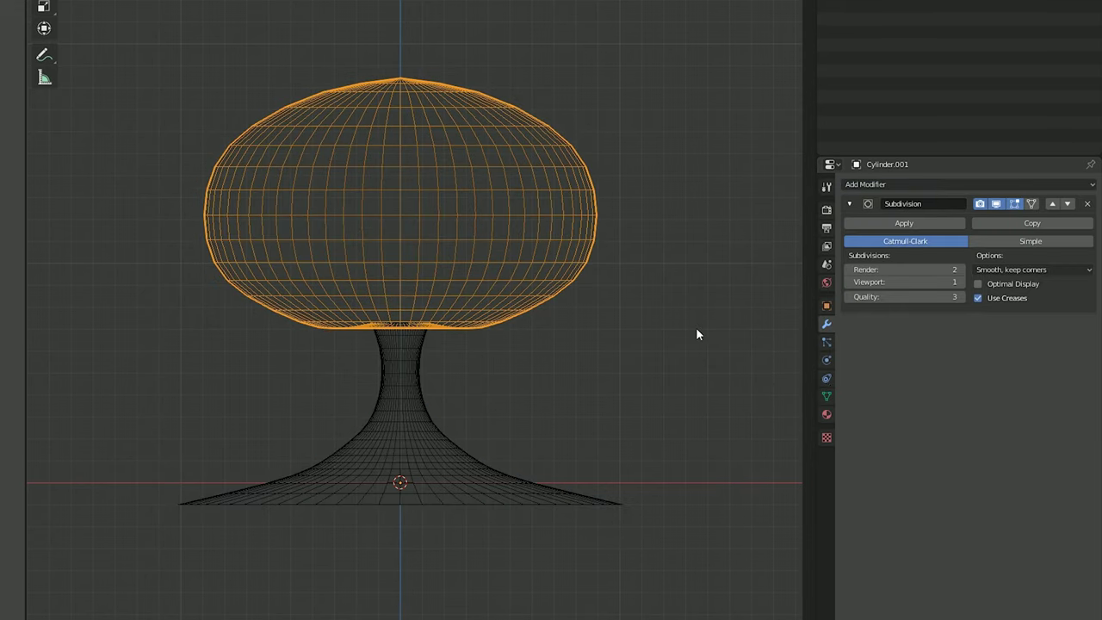
left_click(962, 282)
left_click(962, 282)
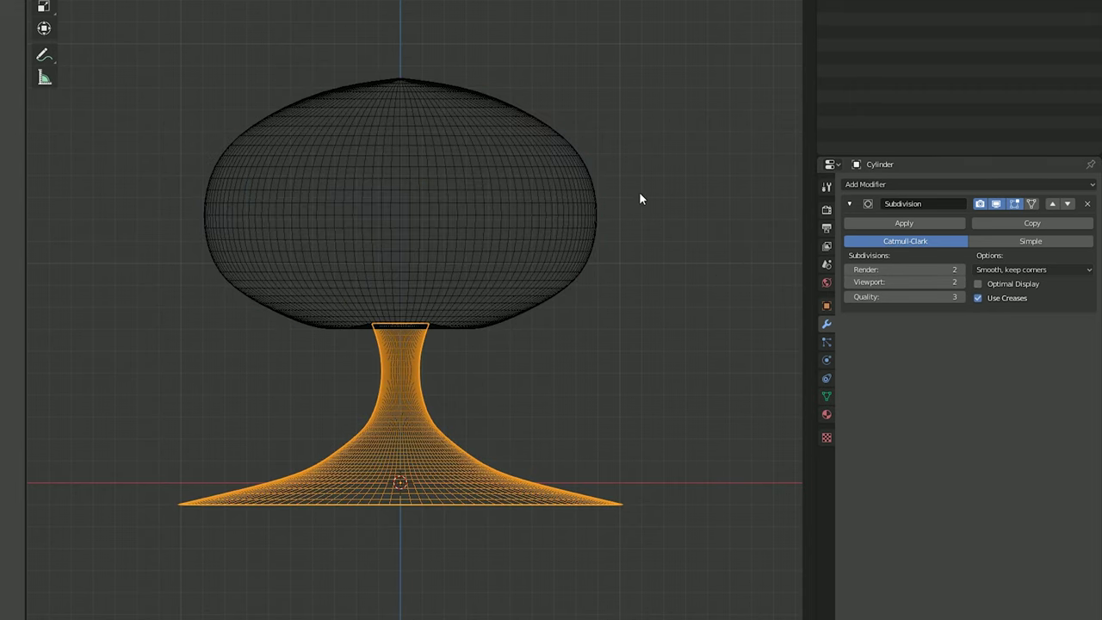
Enter Edit Mode on the bulb, then export the meshes as NukeMeshTut.fbx.
left_click(544, 177)
key("Tab")
middle_click_drag(413, 21, 391, 210, "shift")
scroll(390, 210, "up", 3)
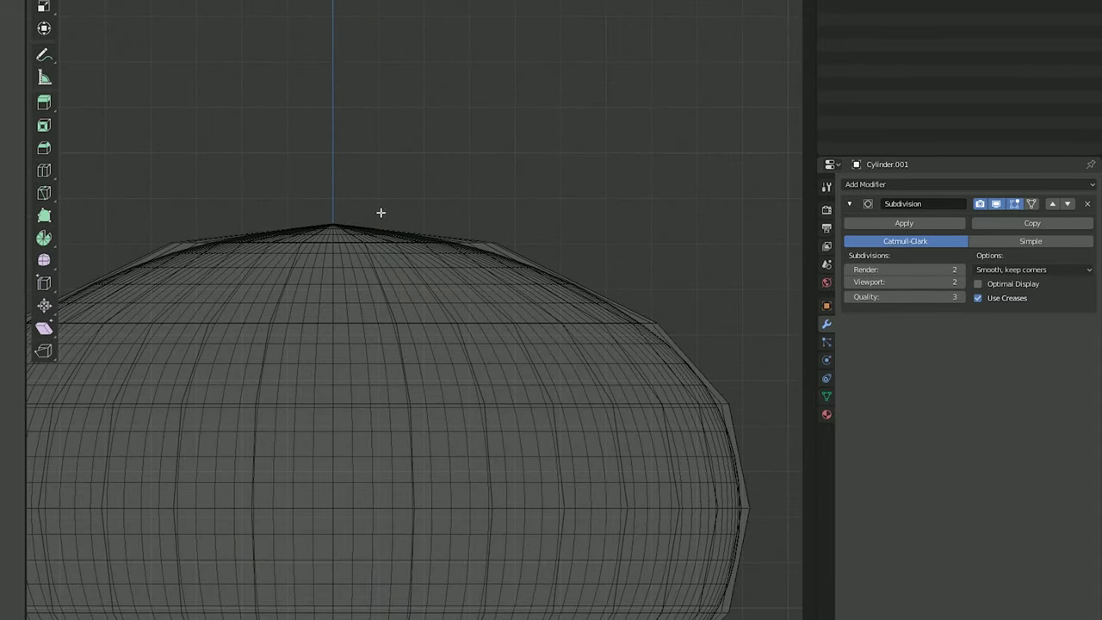
key("ctrl+Tab")
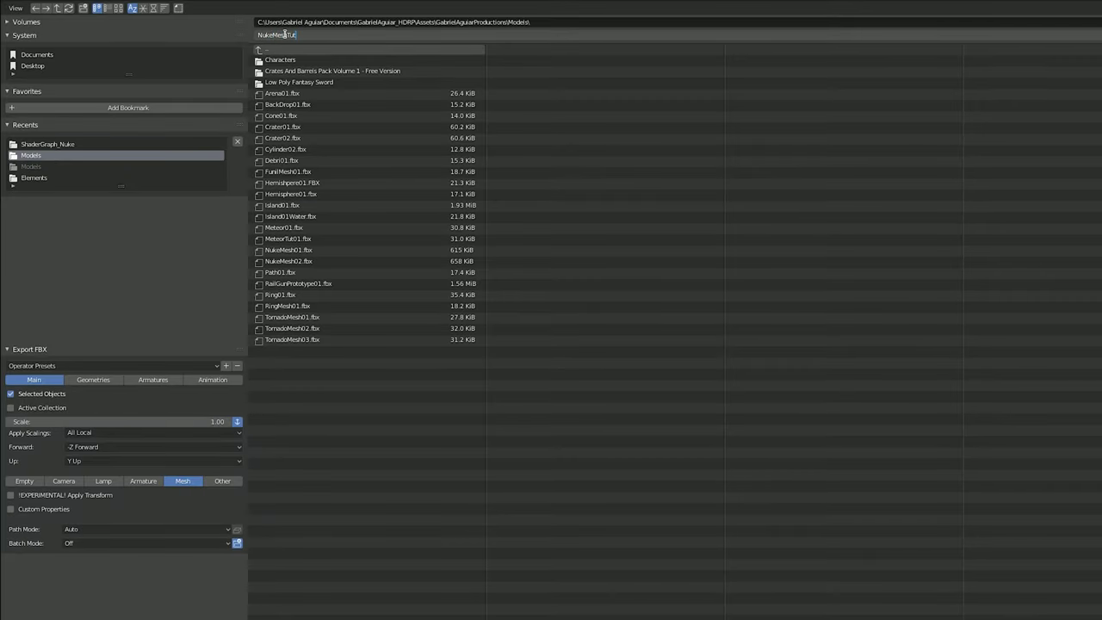
key("Return")
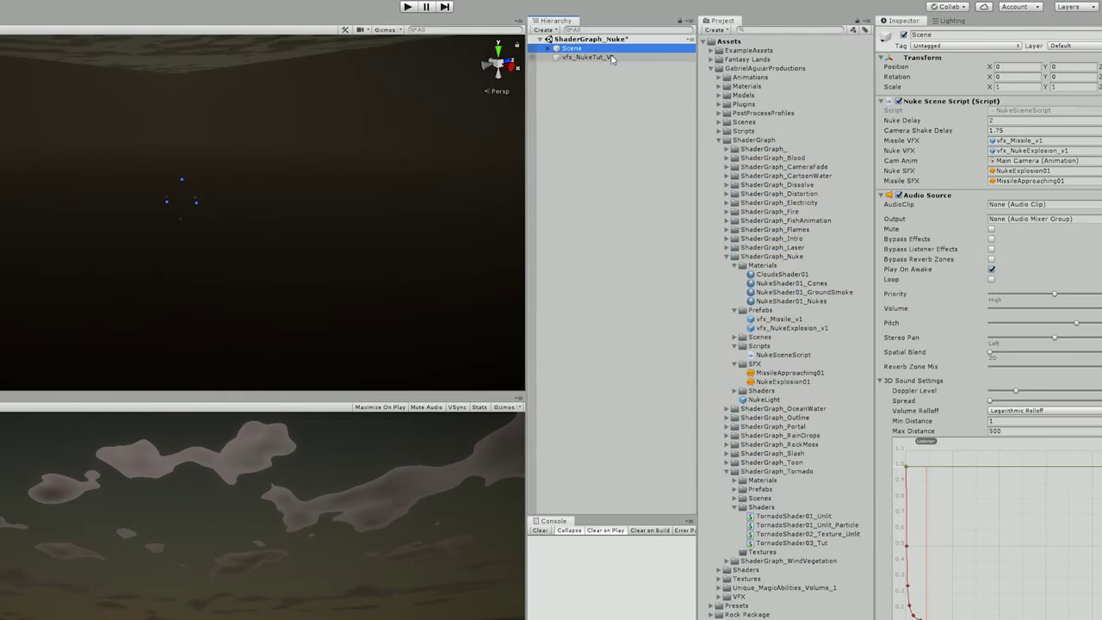
Rename the empty to vfx_NukeTut_v1 and add a child Particle System under it.
left_click(606, 58)
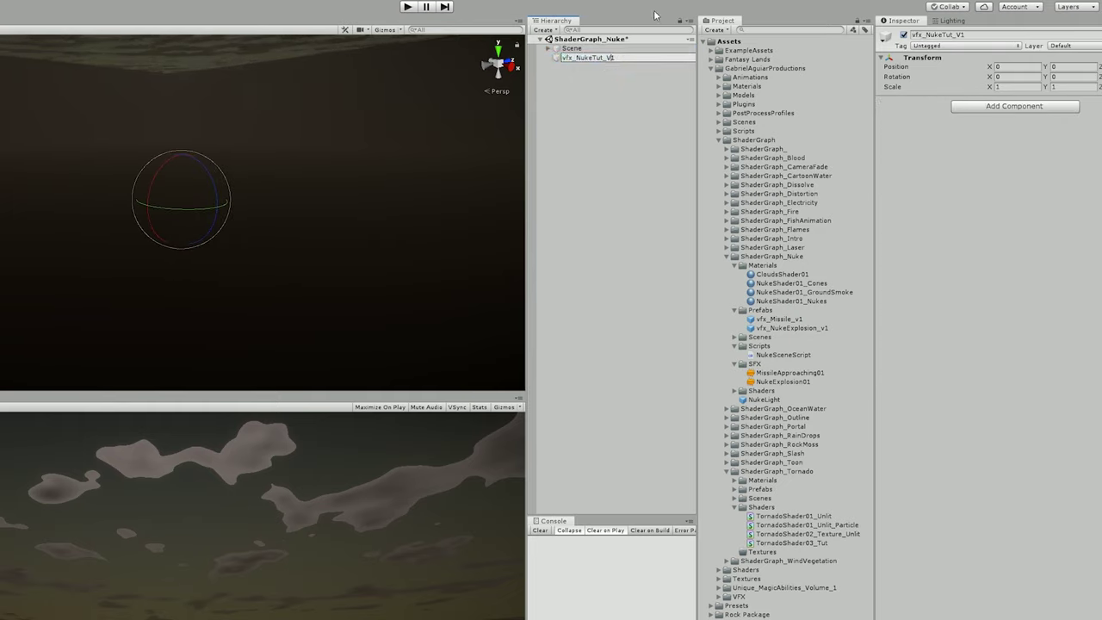
key("Return")
right_click(572, 62)
mouse_move(621, 201)
left_click(704, 201)
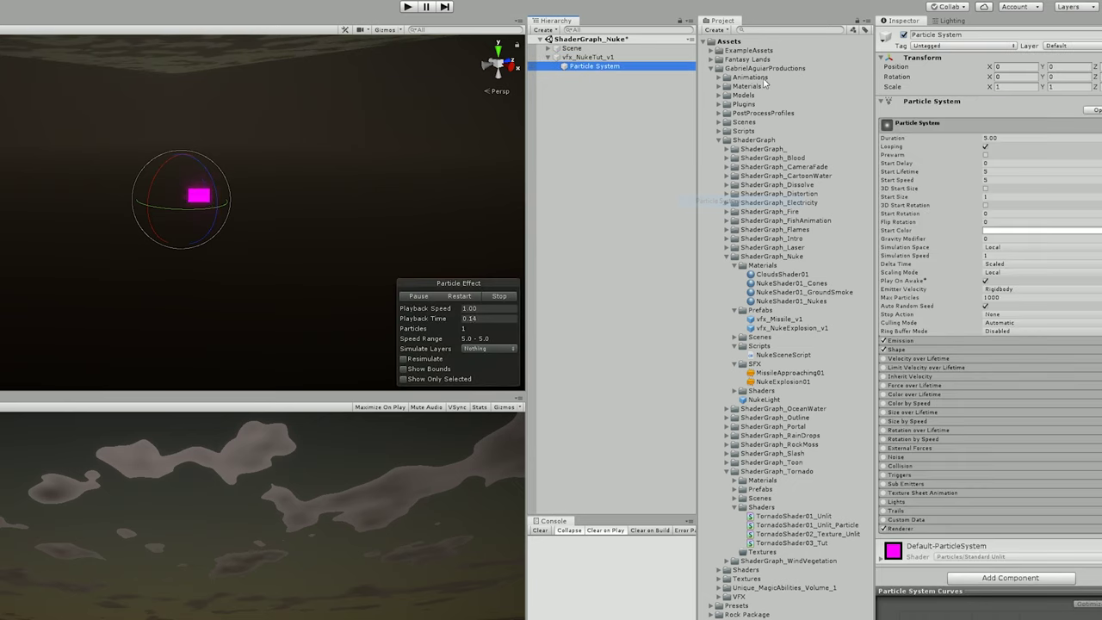
Rename the new particle system to NukeBottom.
left_click(939, 35)
type("NukeBottom")
key("Return")
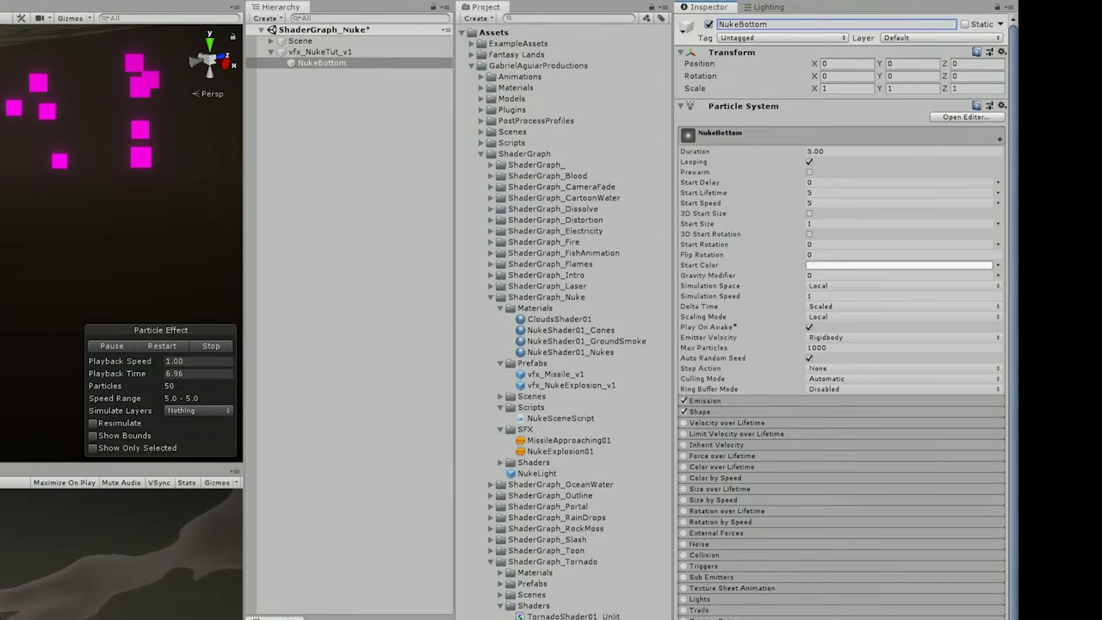
Turn off Looping on NukeBottom and set Start Lifetime to 10.
left_click(807, 163)
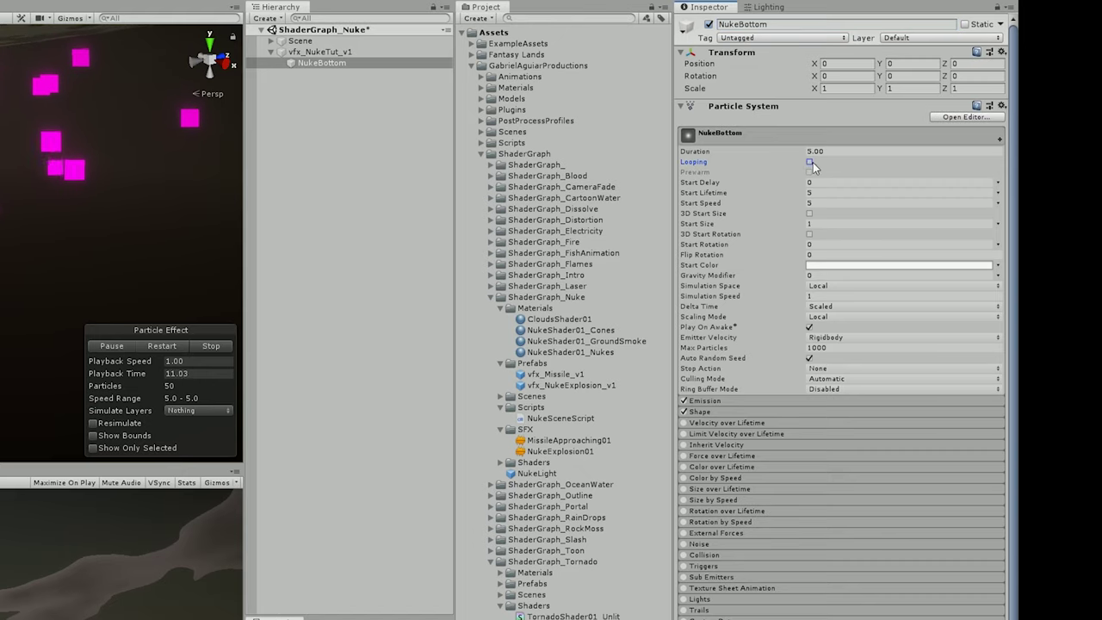
left_click(824, 192)
type("10")
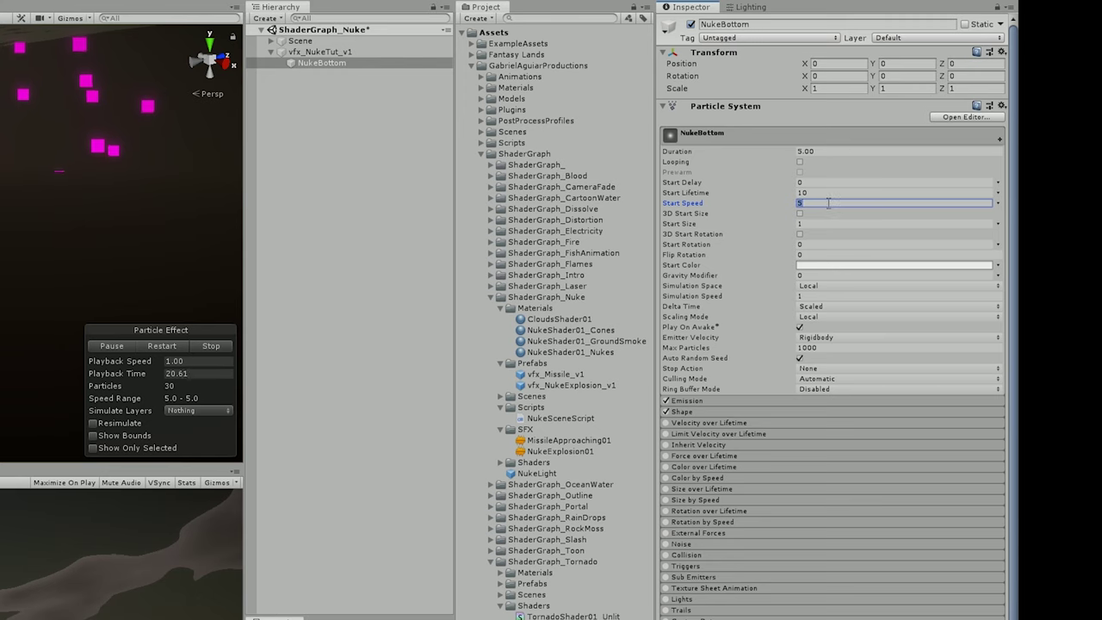
Switch the Renderer to Mesh mode using the NukeBottomTut mesh and replay the preview.
scroll(844, 259, "down", 6)
left_click(830, 369)
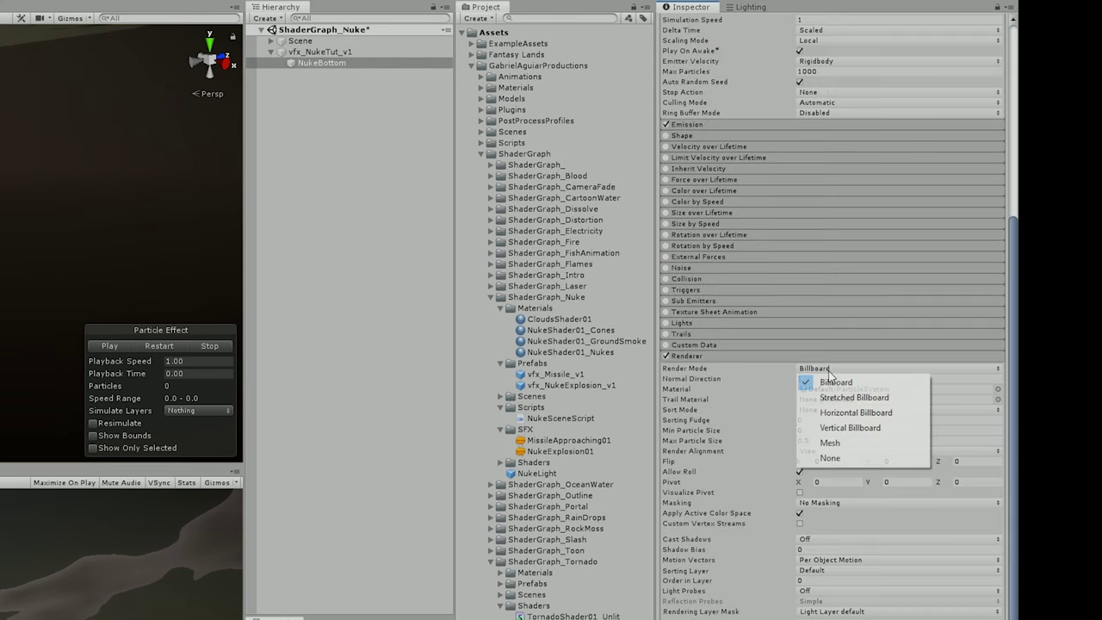
left_click(839, 441)
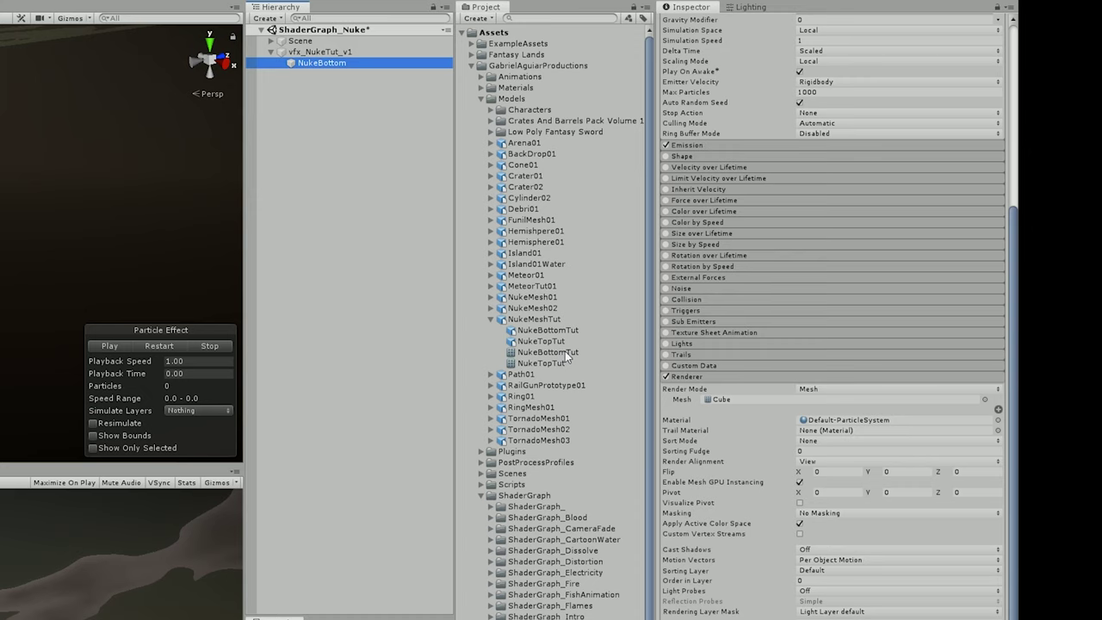
left_click_drag(562, 353, 730, 401)
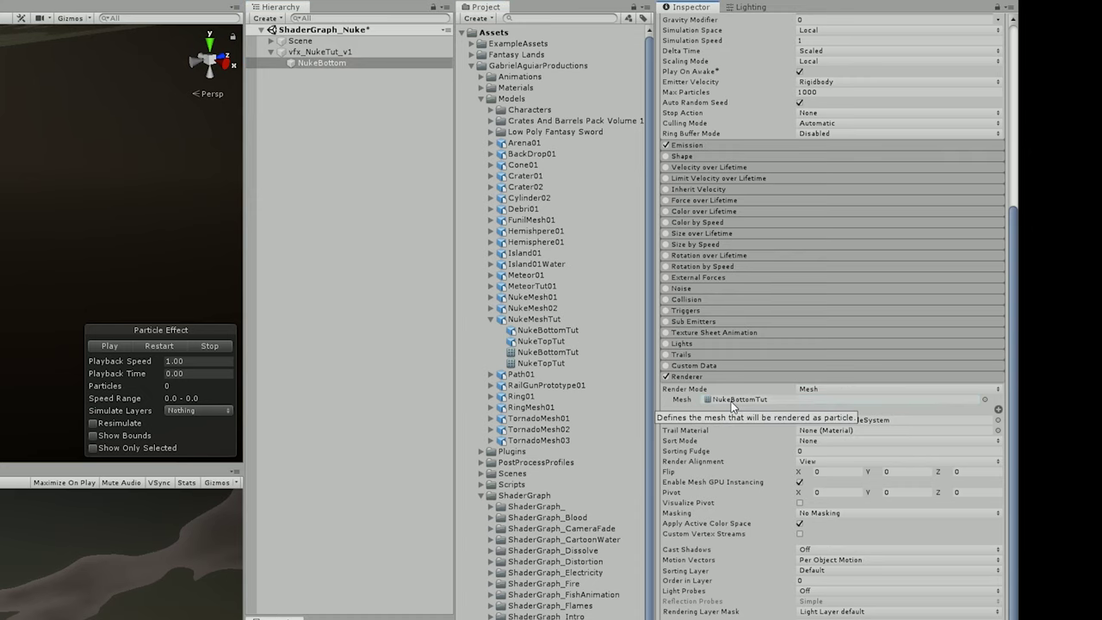
left_click(157, 346)
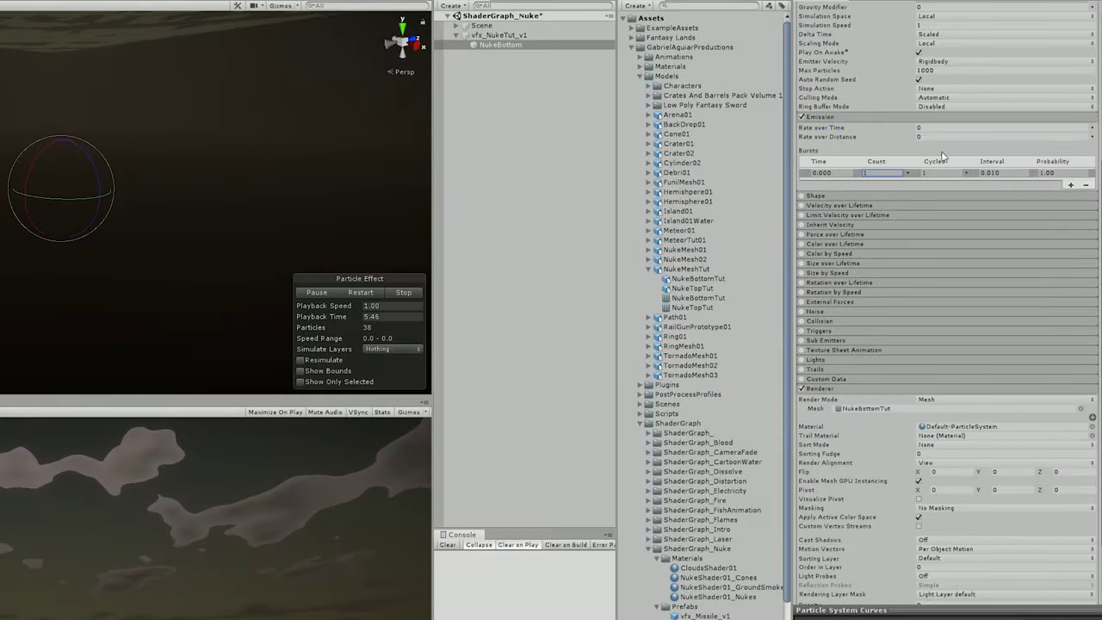
scroll(942, 156, "up", 4)
scroll(990, 259, "down", 5)
left_click(1091, 356)
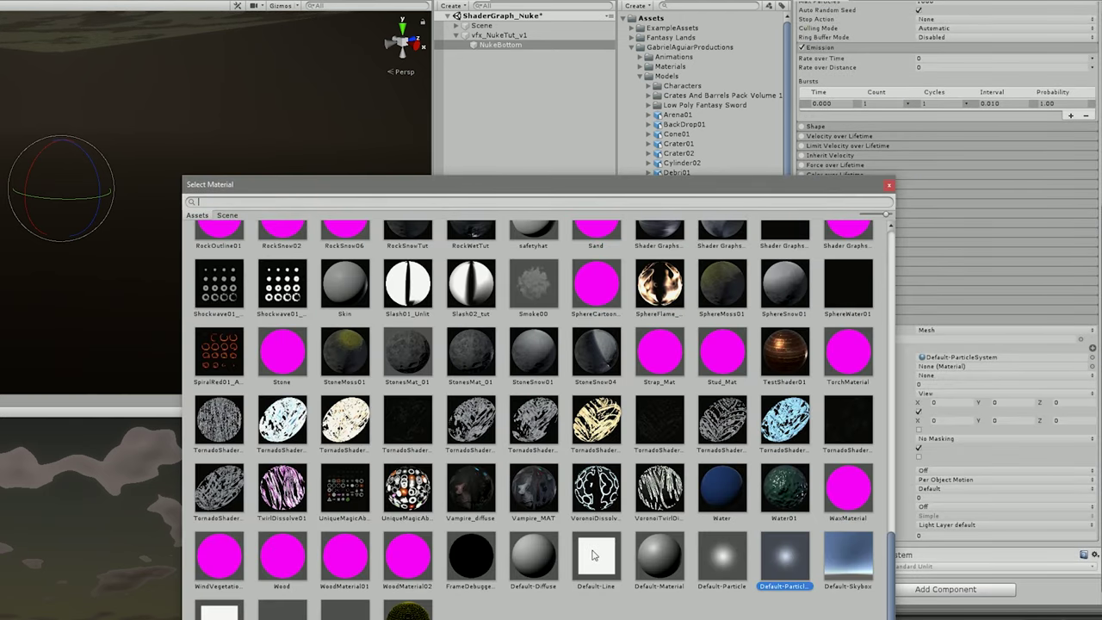
Assign the Default-Line material and set 3D Start Rotation X to -90.
left_click(593, 555)
double_click(600, 555)
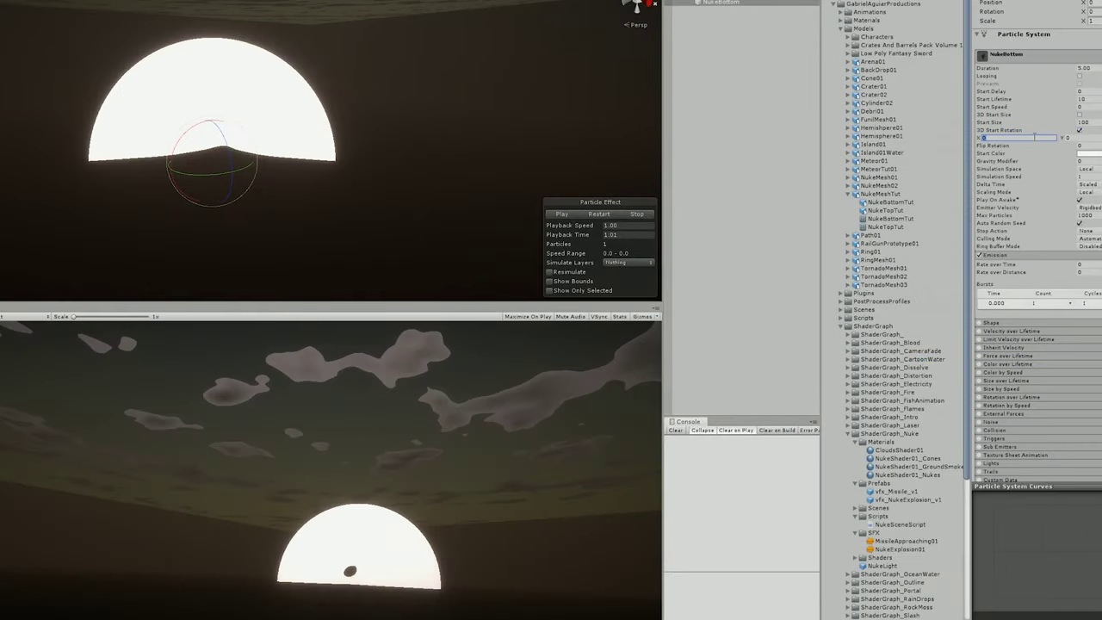
type("-90")
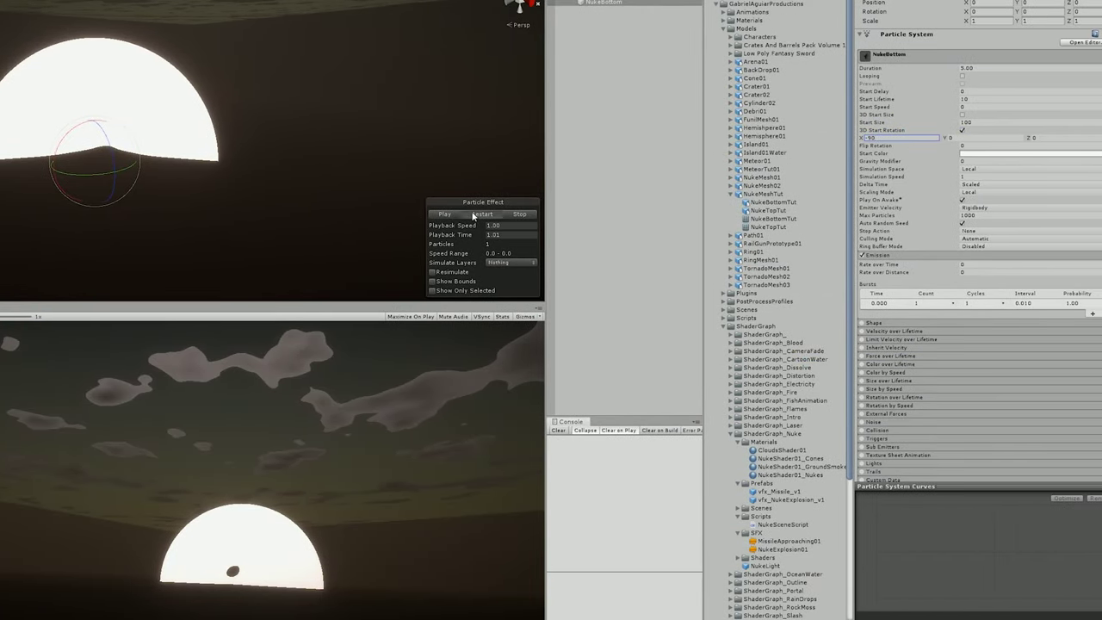
left_click(475, 214)
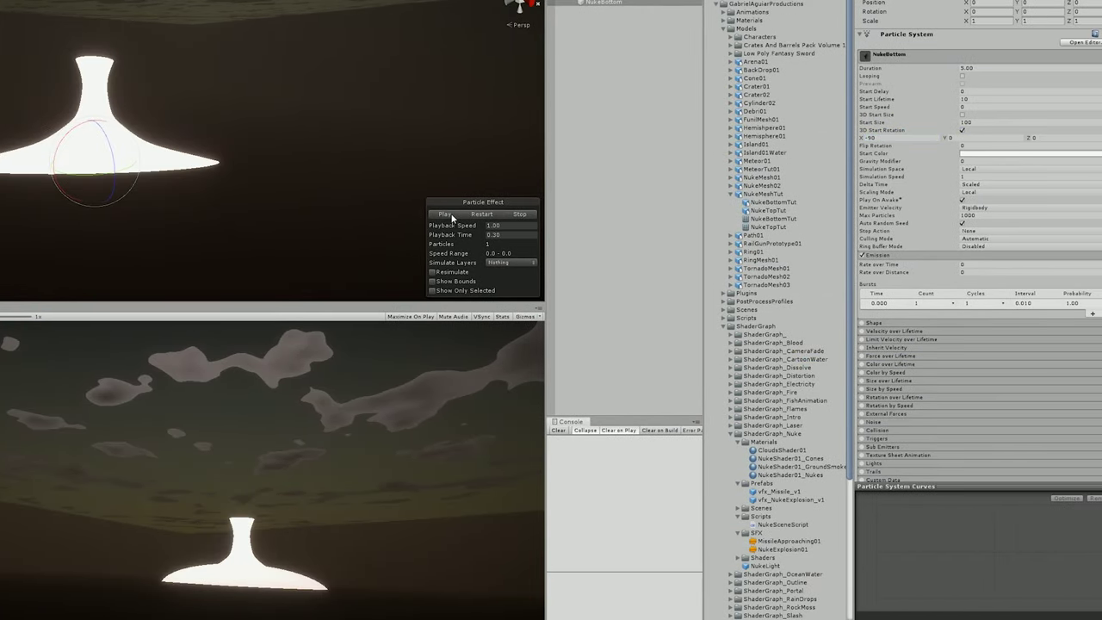
mouse_move(208, 166)
right_mouse_down()
mouse_move(164, 128)
mouse_move(187, 172)
mouse_move(199, 147)
right_mouse_up()
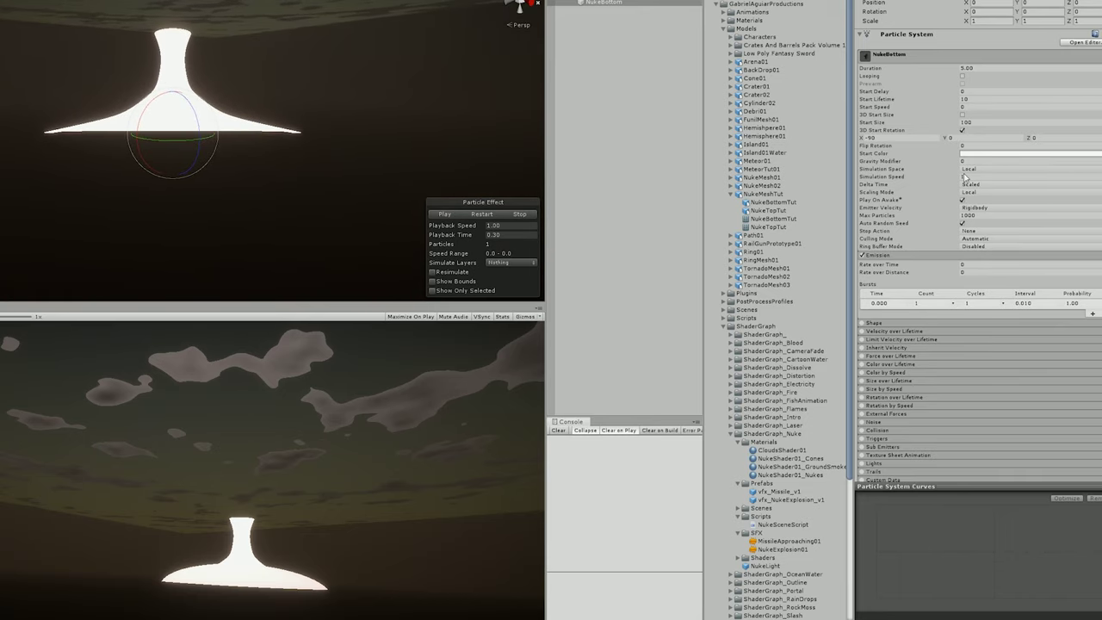
Set the Renderer's Render Alignment to Local.
scroll(986, 179, "down", 8)
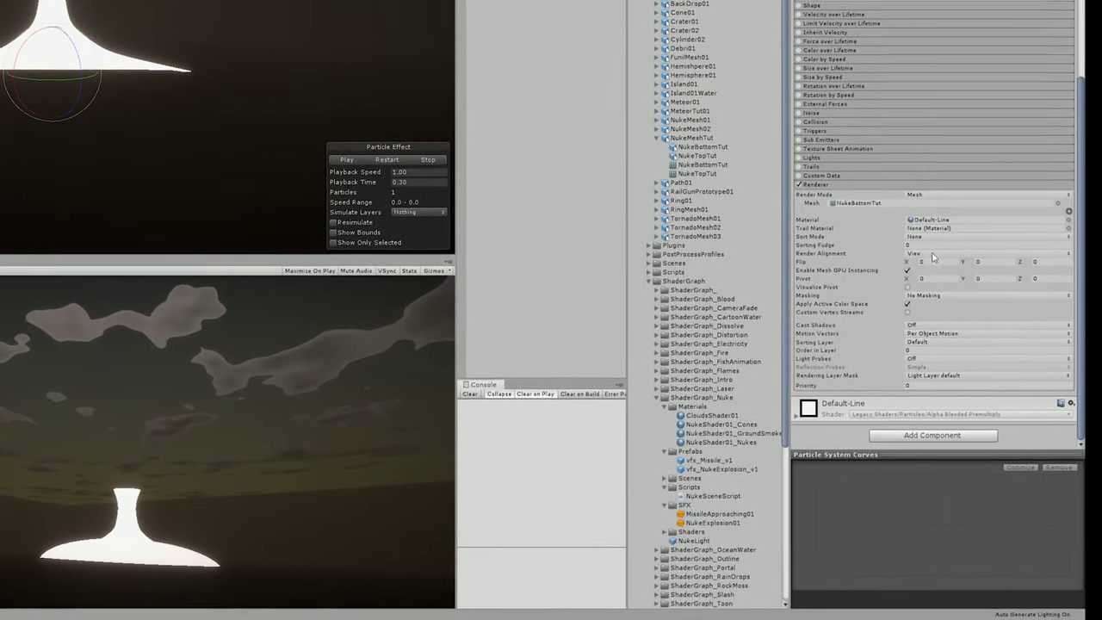
left_click(970, 301)
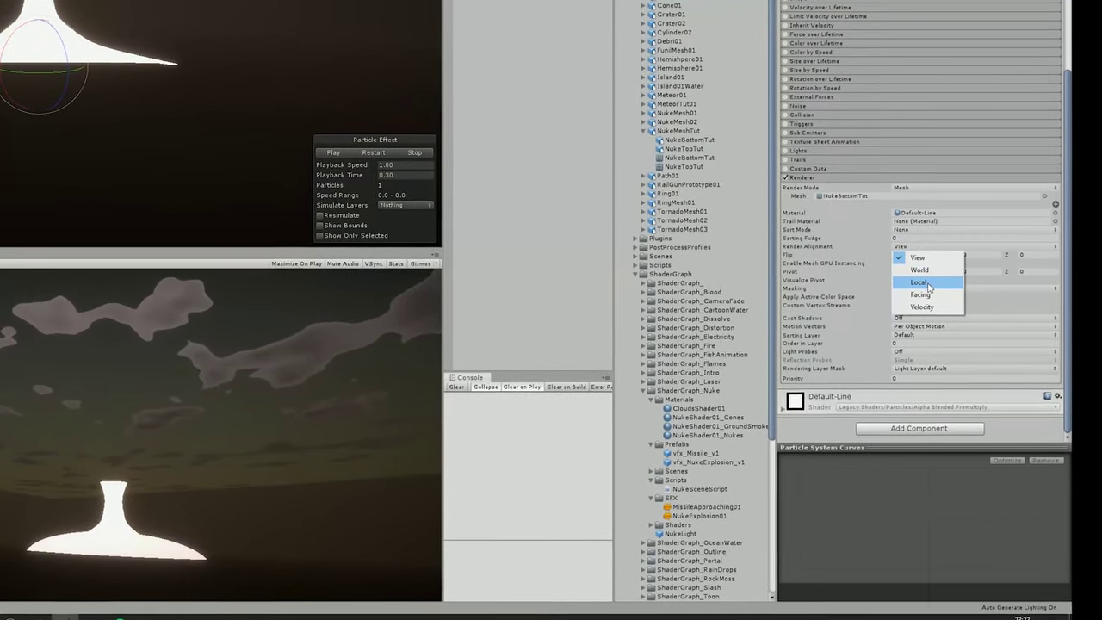
left_click(937, 289)
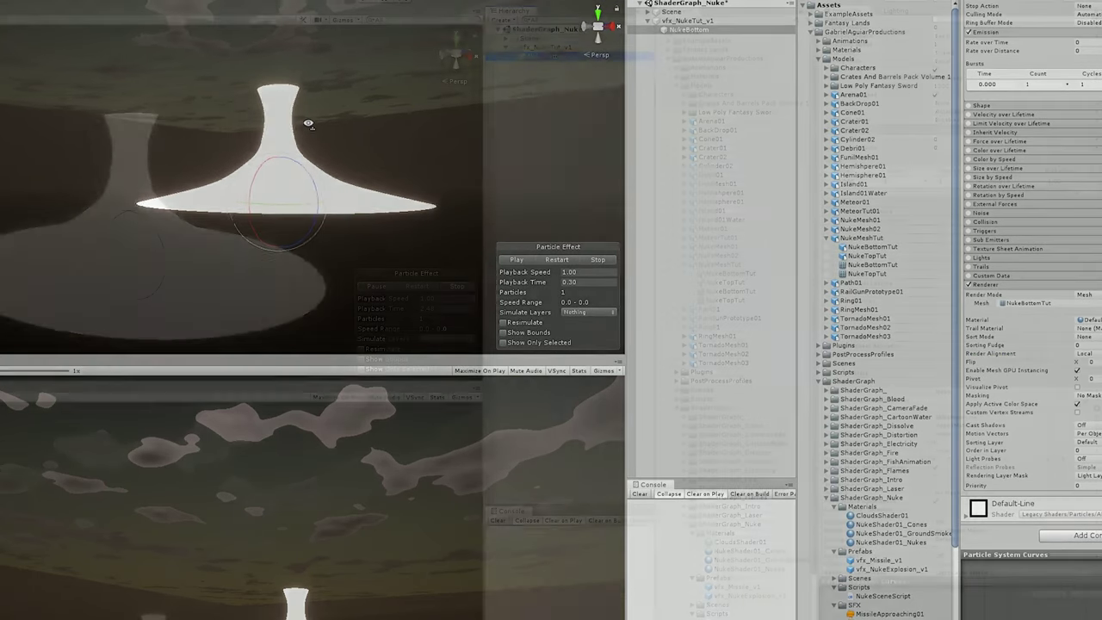
Enable Size over Lifetime on NukeBottom with Separate Axes.
scroll(971, 243, "up", 2)
left_click(827, 265)
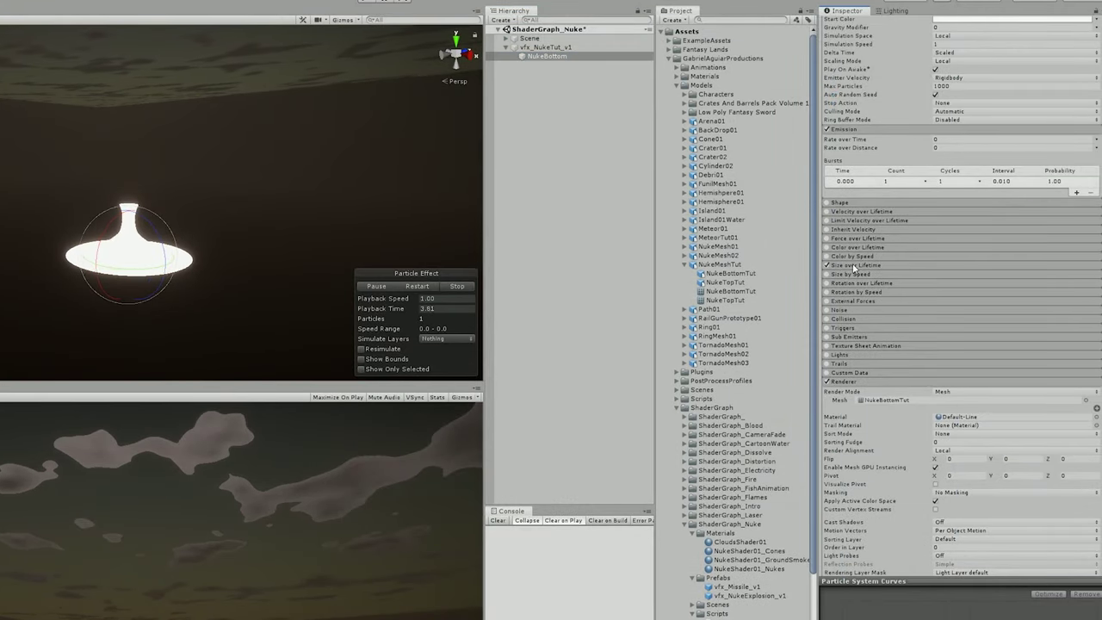
left_click(852, 265)
left_click(936, 276)
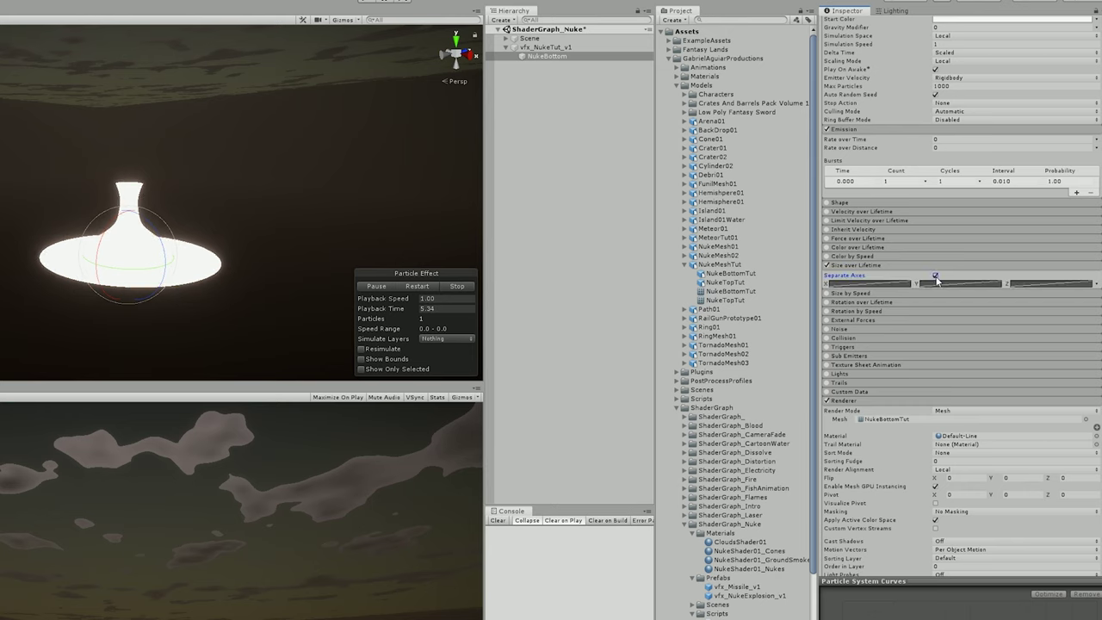
Add a key to the X size curve, paste the curve onto another axis, and preview.
left_click(865, 284)
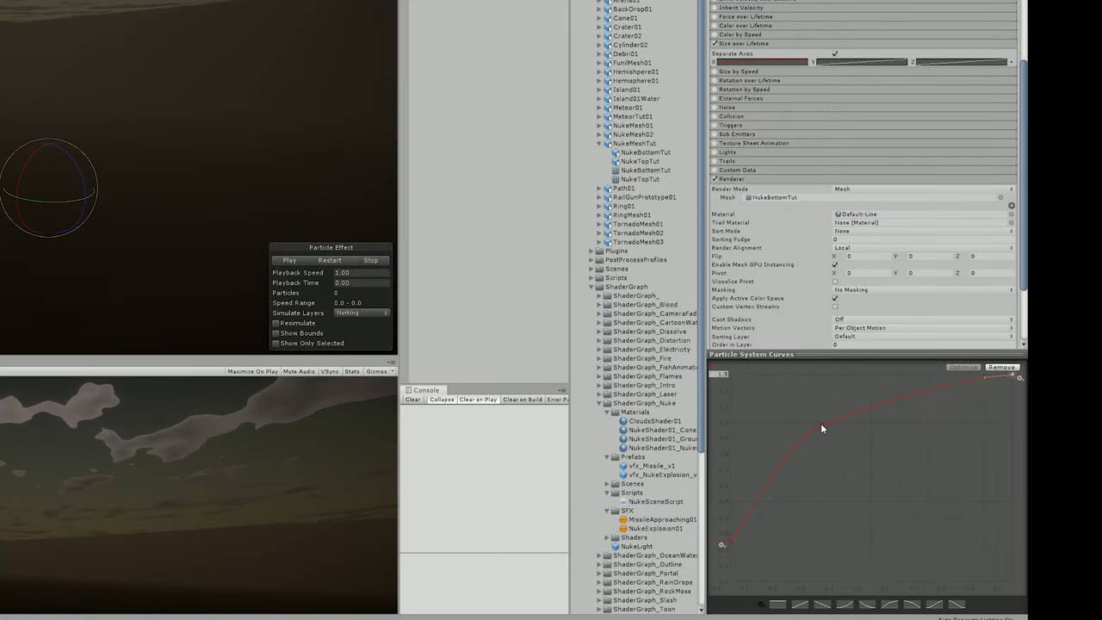
double_click(822, 426)
right_click(779, 62)
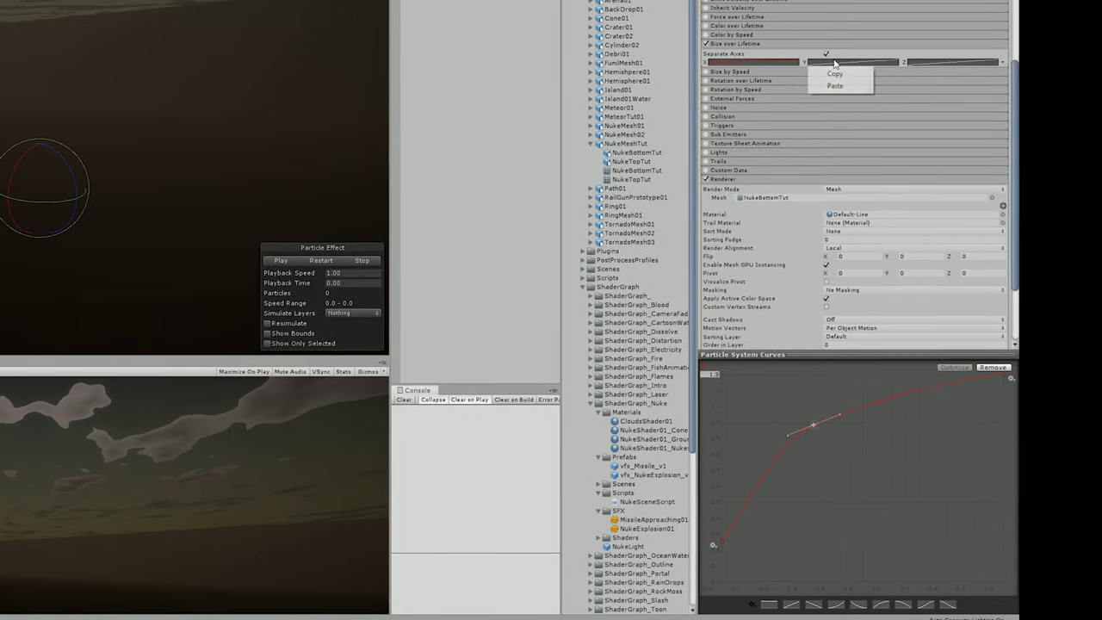
left_click(851, 87)
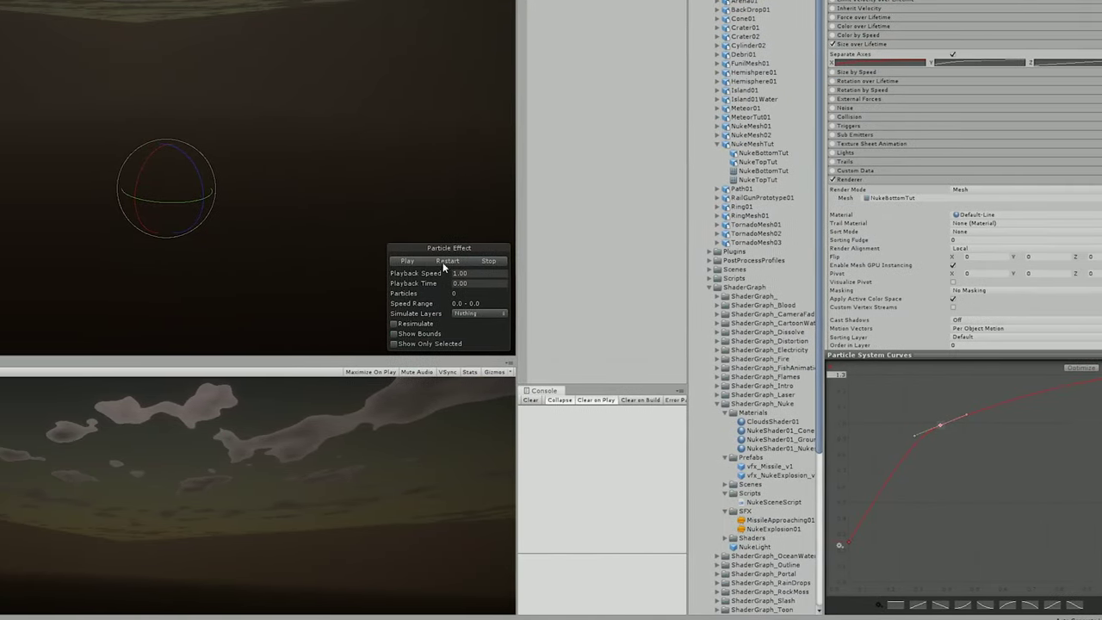
left_click(285, 260)
left_click(553, 261)
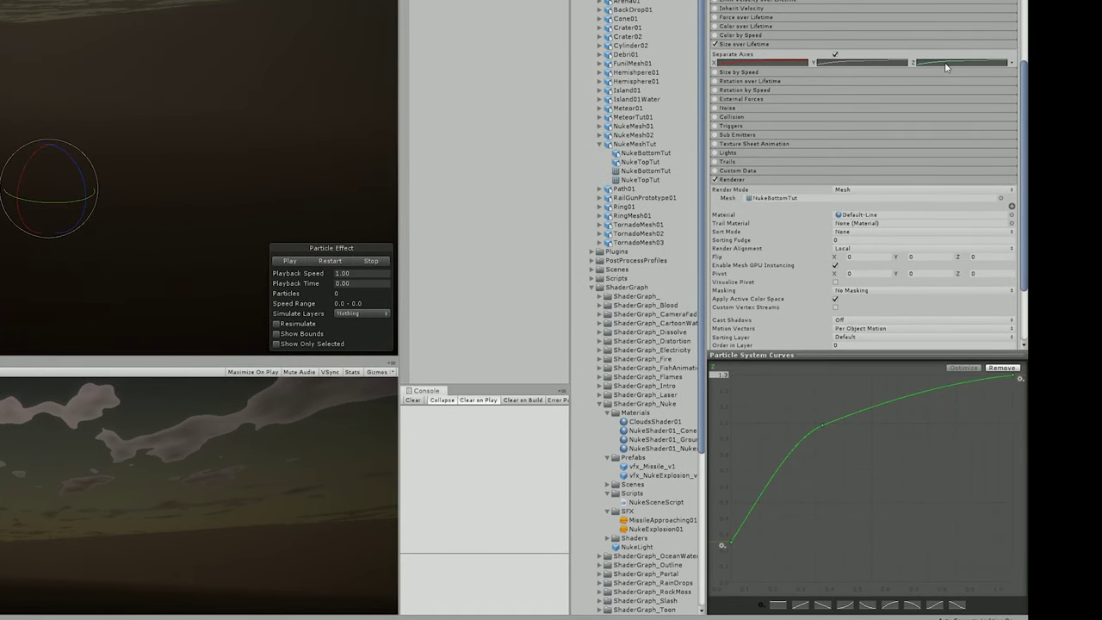
Reshape the other axis curve to start at zero and rise quickly, then preview.
left_click(848, 63)
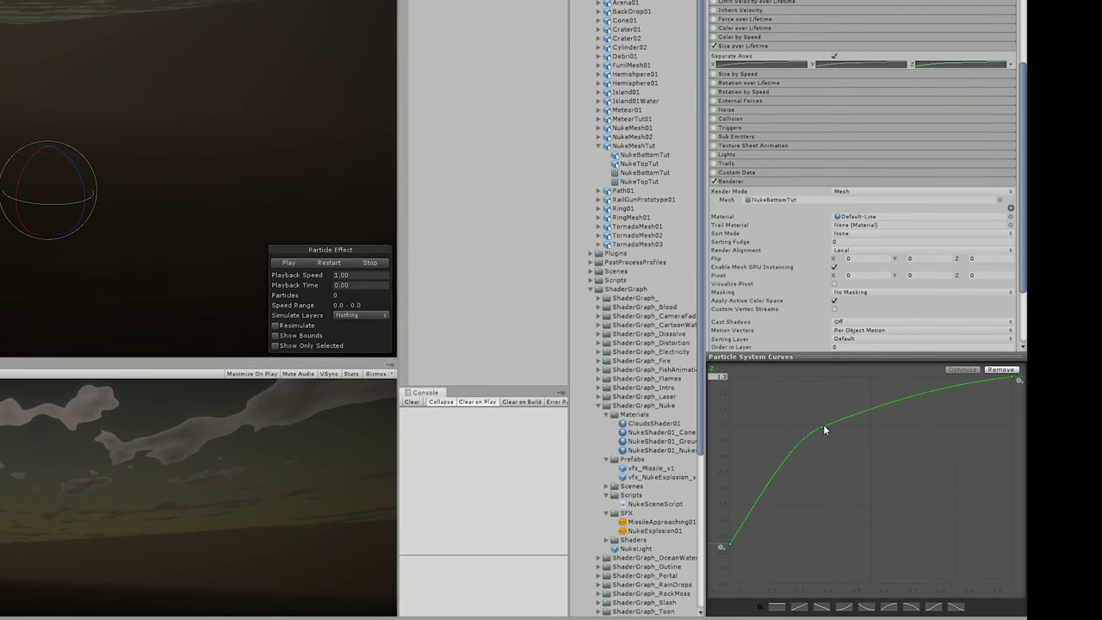
left_click_drag(822, 424, 778, 432)
left_click_drag(729, 545, 732, 581)
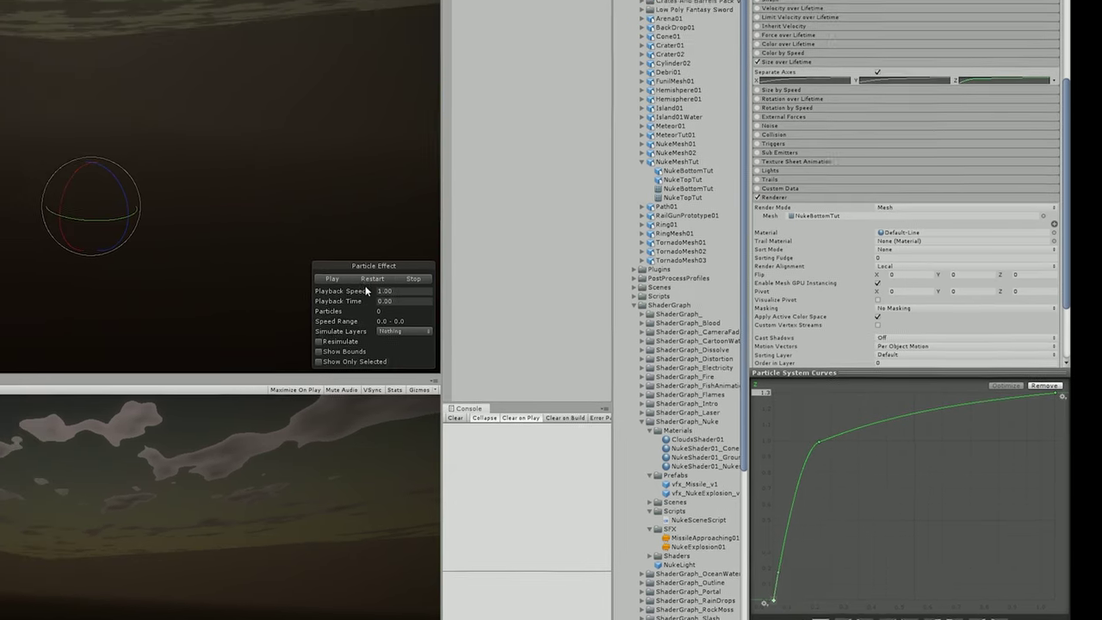
left_click(327, 264)
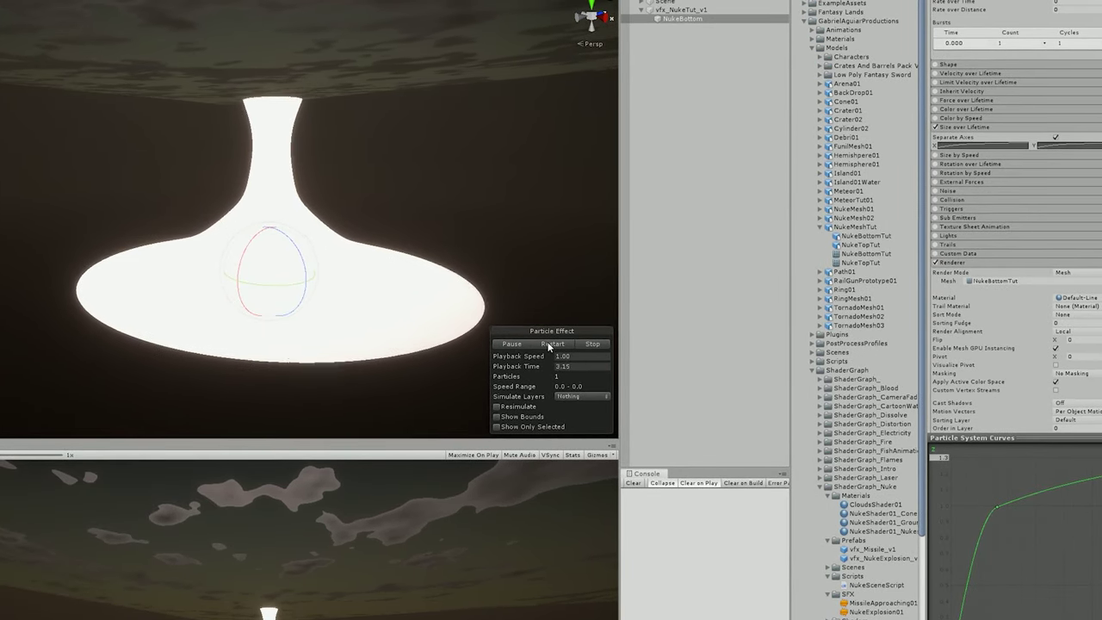
Duplicate NukeBottom and rename the copy NukeTop.
left_click(592, 343)
left_click(696, 19)
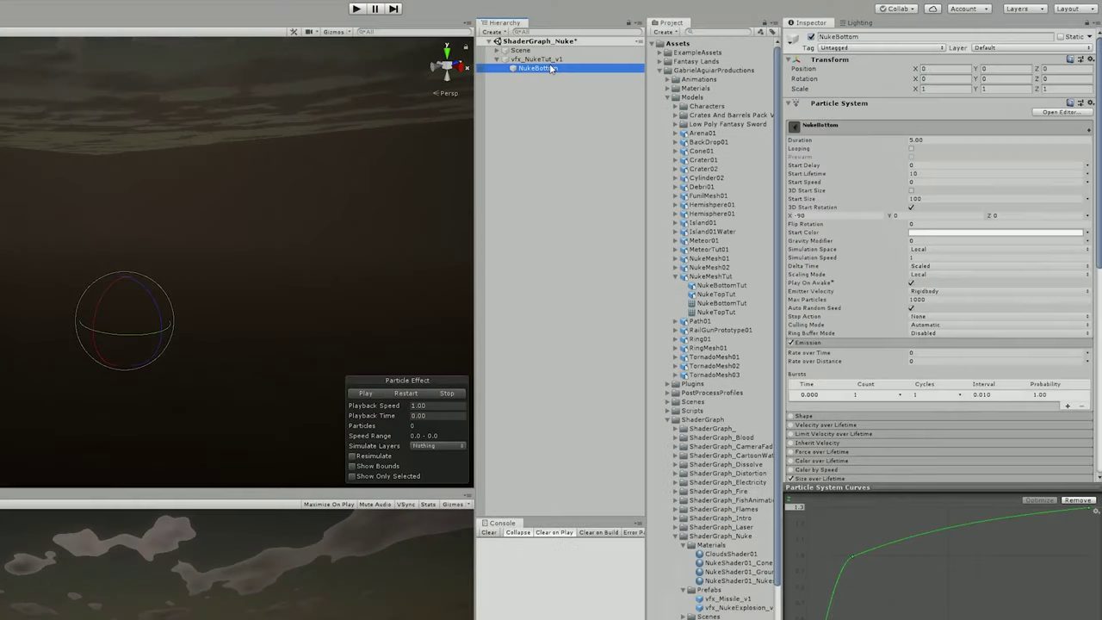
key("ctrl+d")
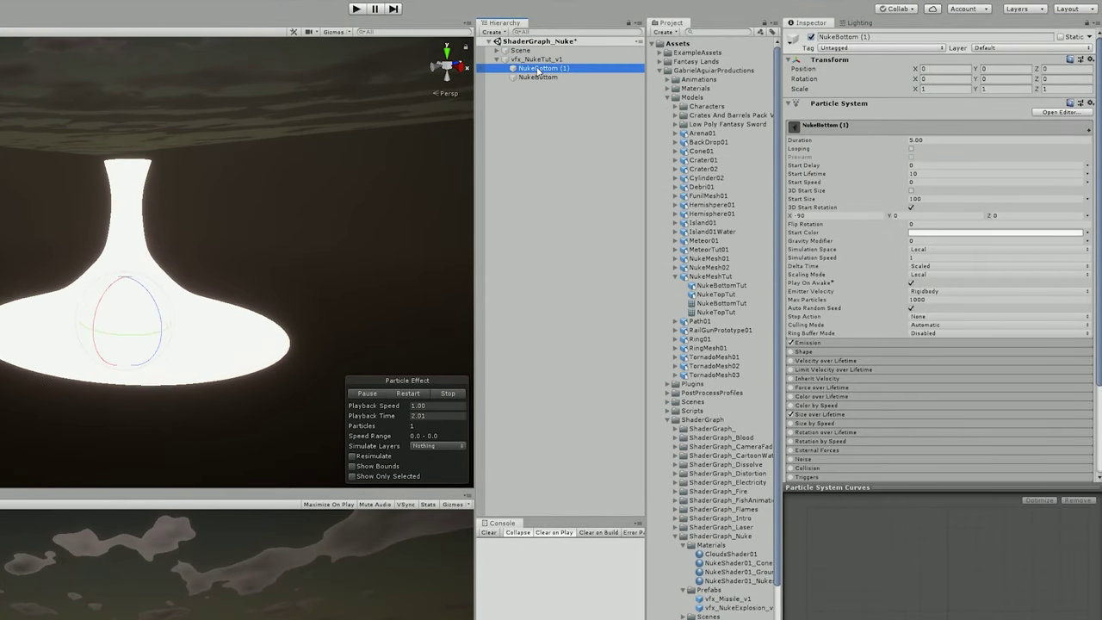
type("Top")
key("Return")
Give NukeTop the NukeTopTut mesh in the Renderer and preview the full mushroom cloud.
scroll(863, 428, "down", 3)
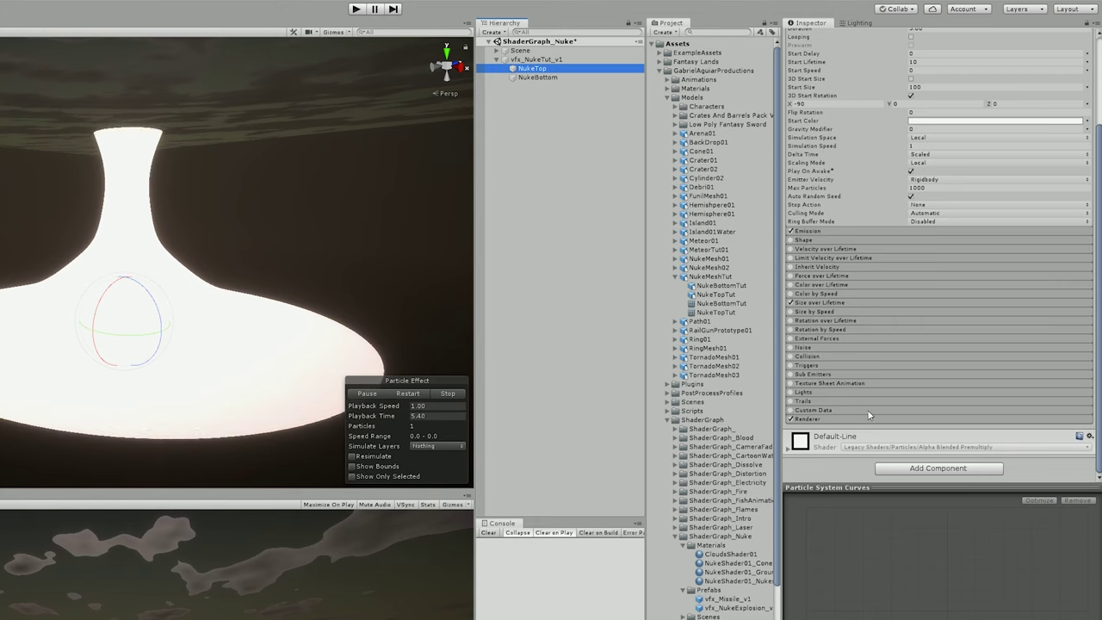
left_click(861, 418)
scroll(863, 344, "down", 5)
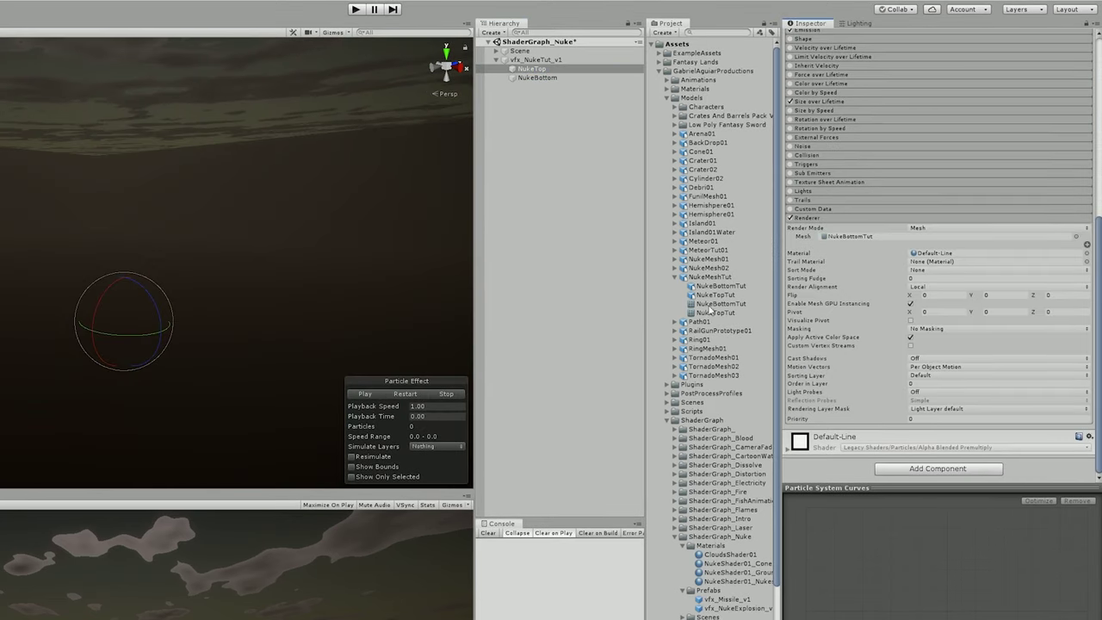
left_click_drag(802, 253, 860, 236)
left_click(365, 393)
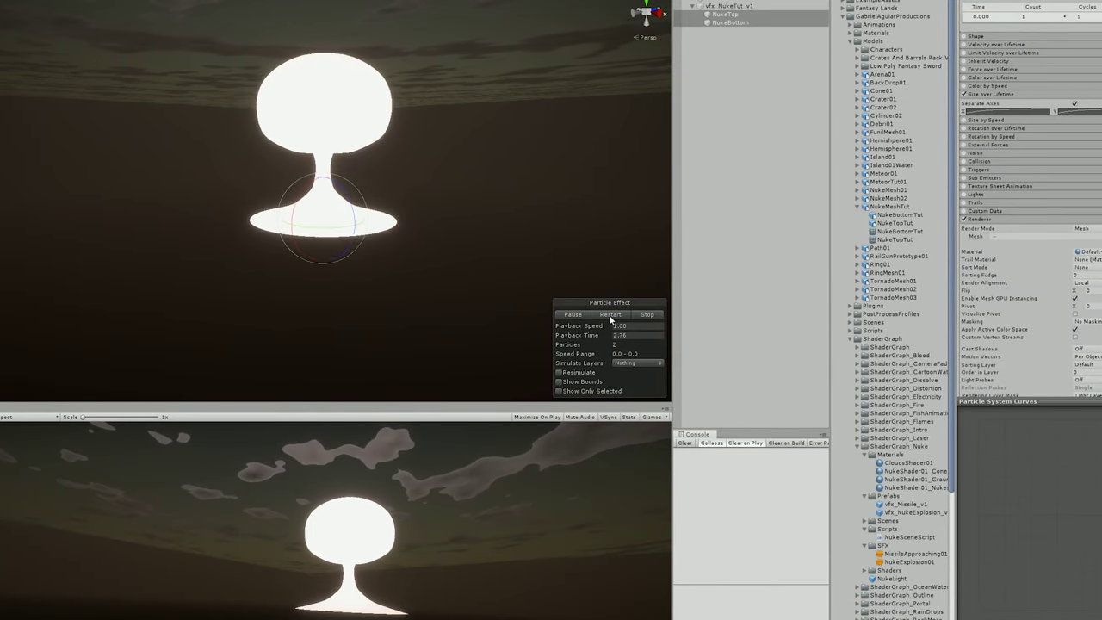
scroll(973, 208, "up", 10)
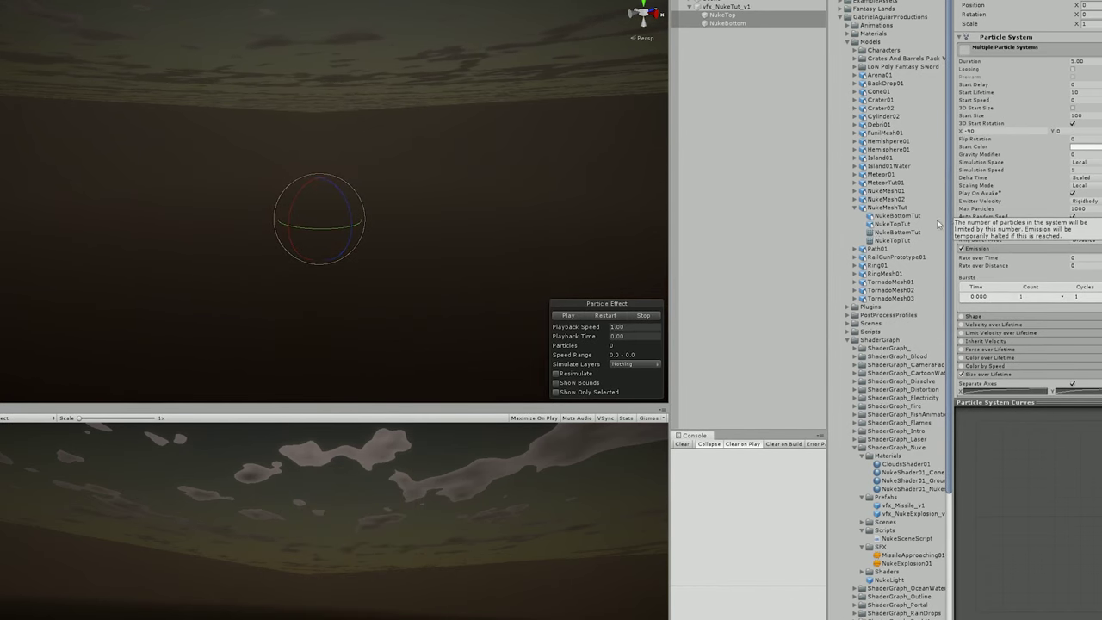
left_click(601, 316)
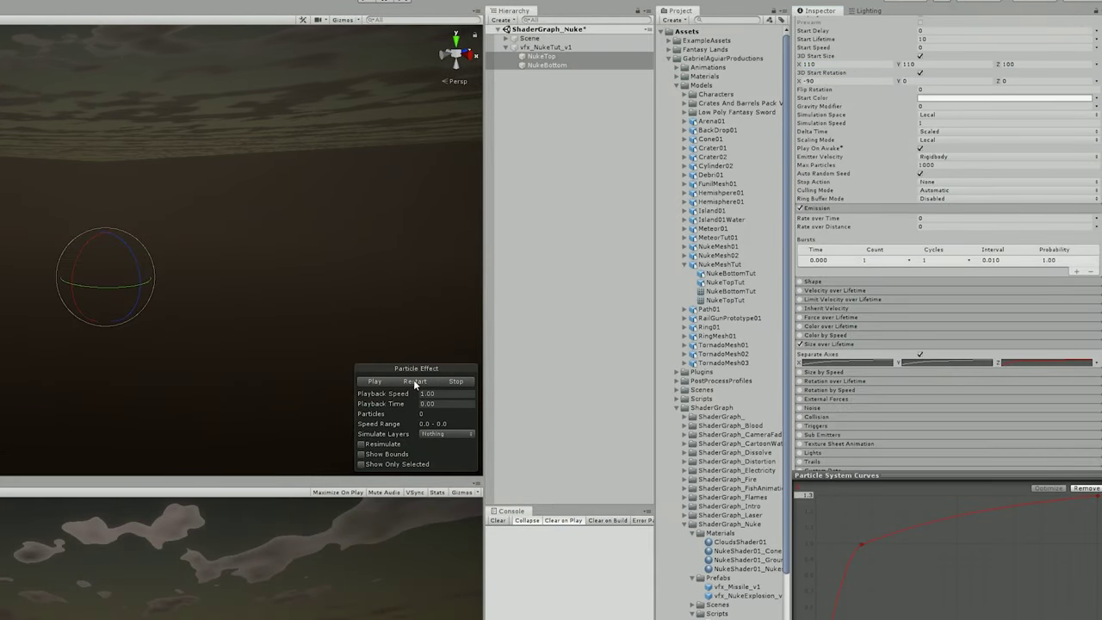
left_click(414, 382)
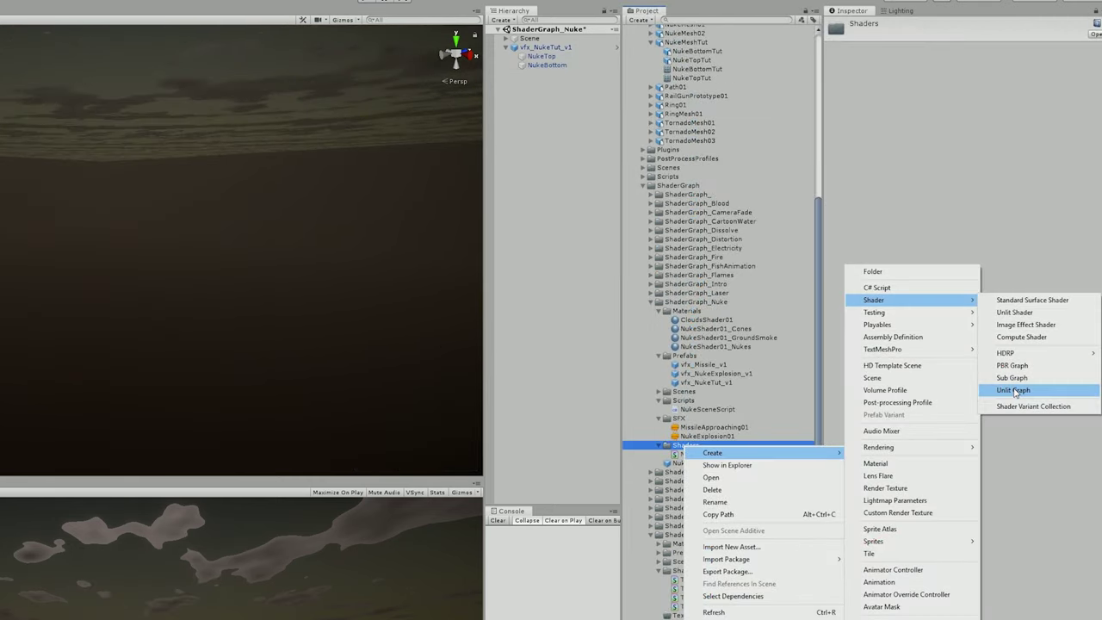
Create the NukeShader01_tut unlit graph and set its master node Surface to Transparent.
left_click(1015, 392)
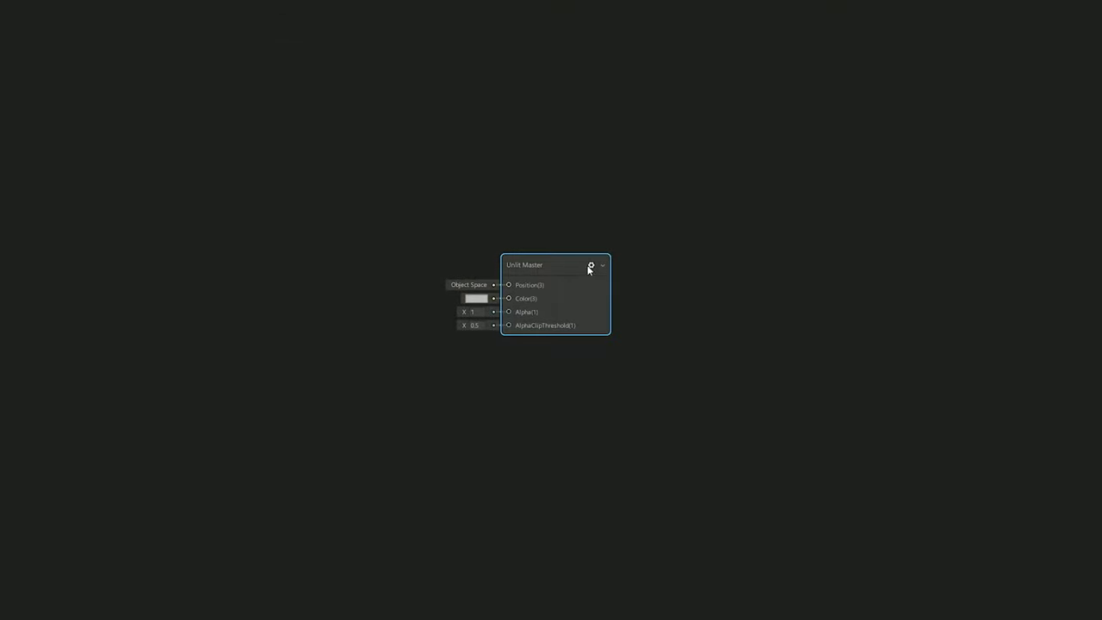
left_click(590, 266)
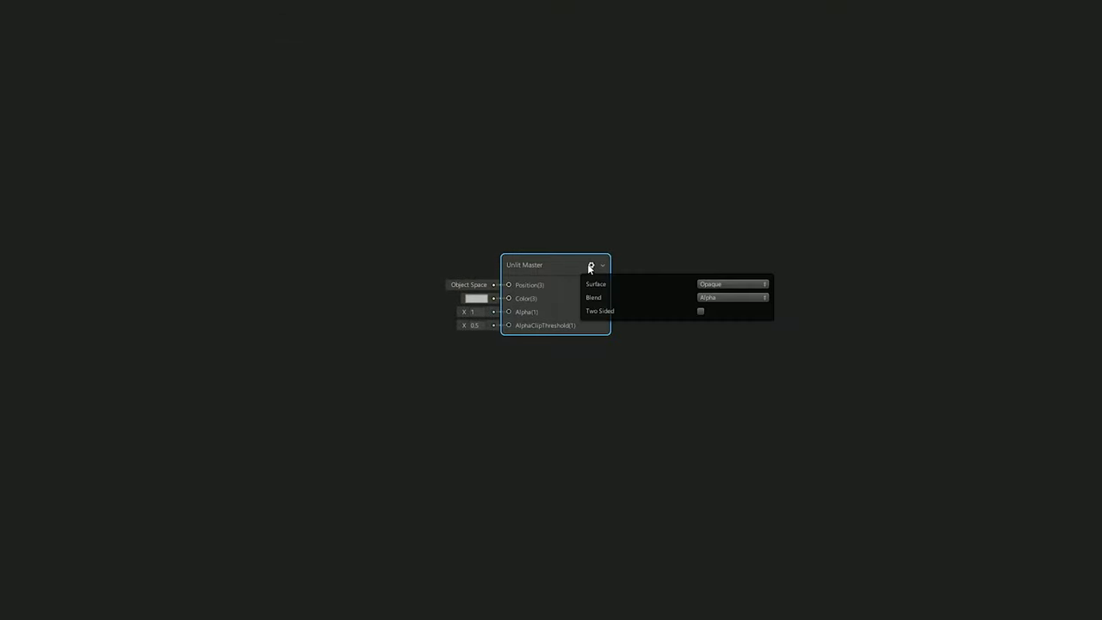
left_click(736, 285)
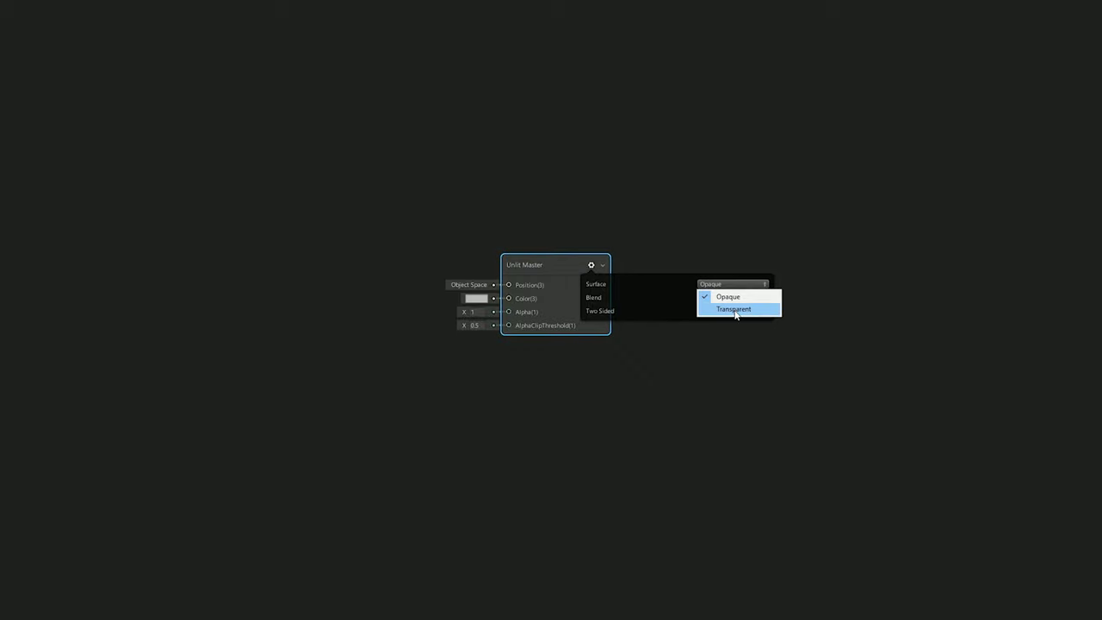
left_click(734, 310)
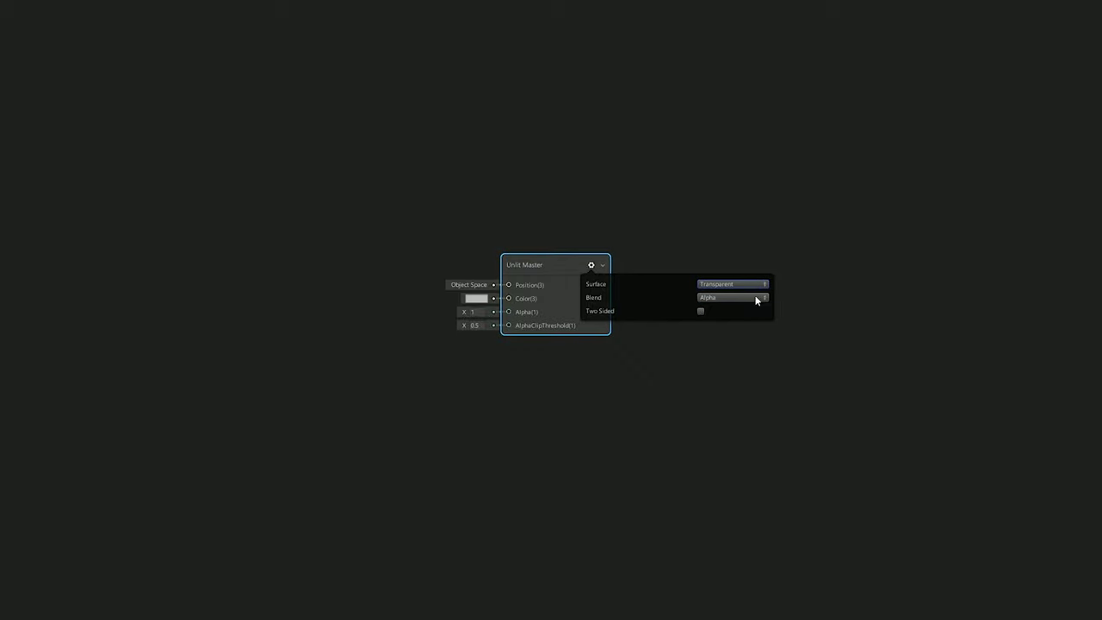
left_click(591, 267)
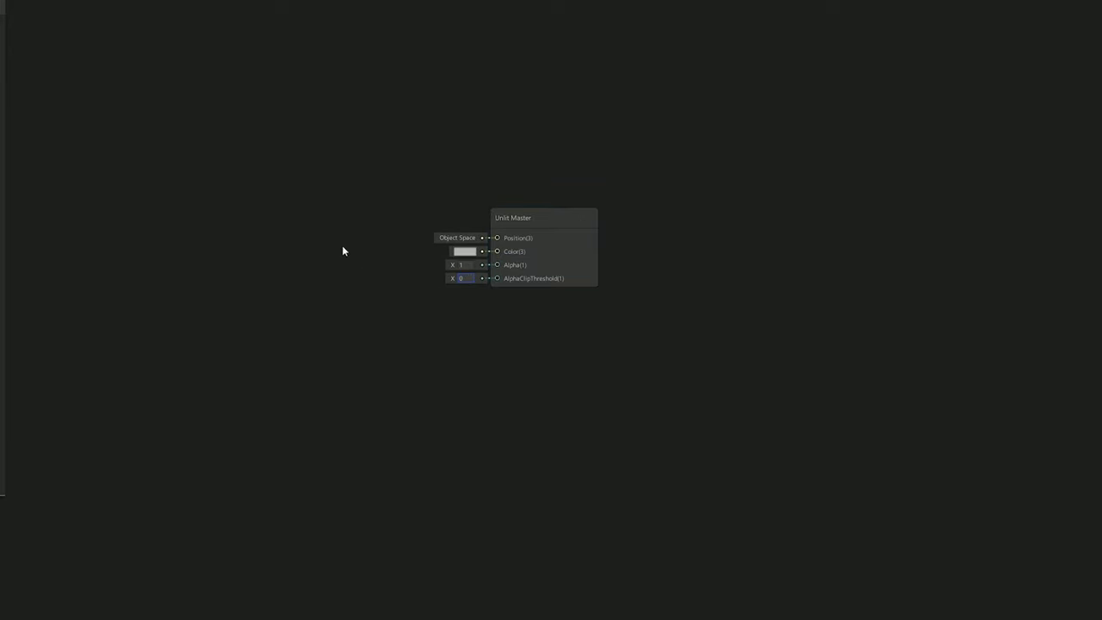
middle_click_drag(341, 249, 550, 248)
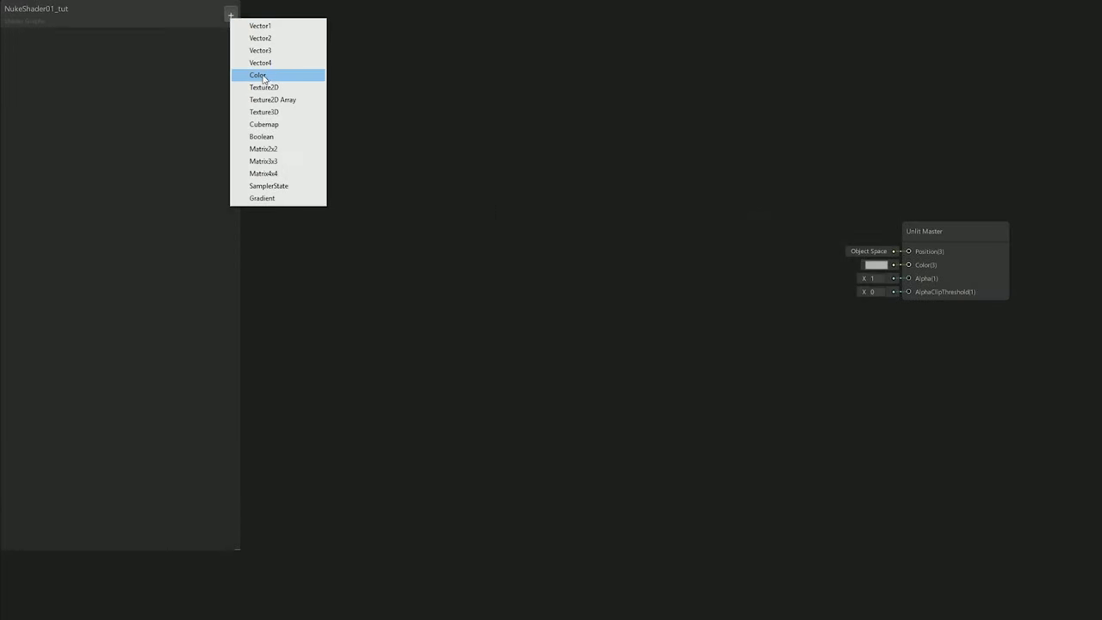
Add a Color property with a white default and HDR mode.
left_click(259, 75)
left_click(98, 78)
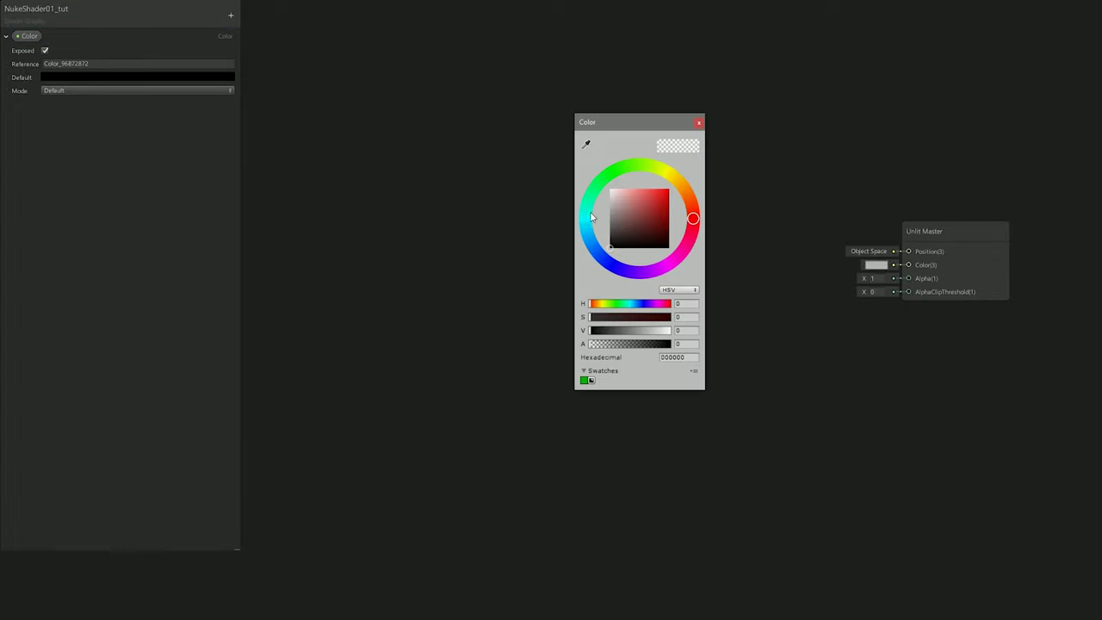
left_click_drag(612, 207, 562, 150)
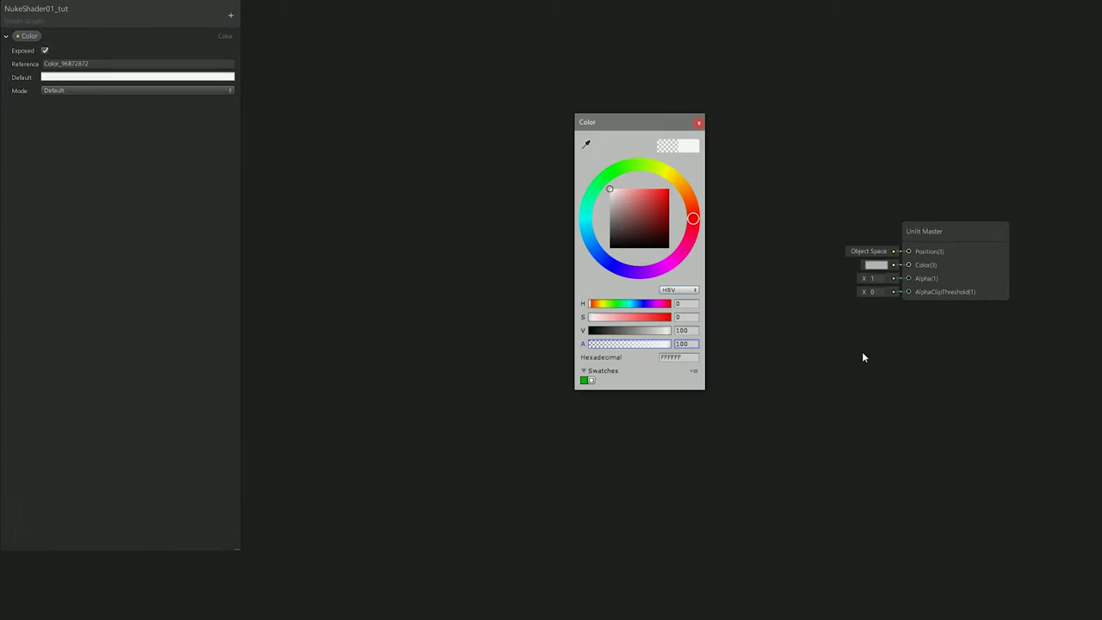
left_click(699, 122)
left_click(169, 90)
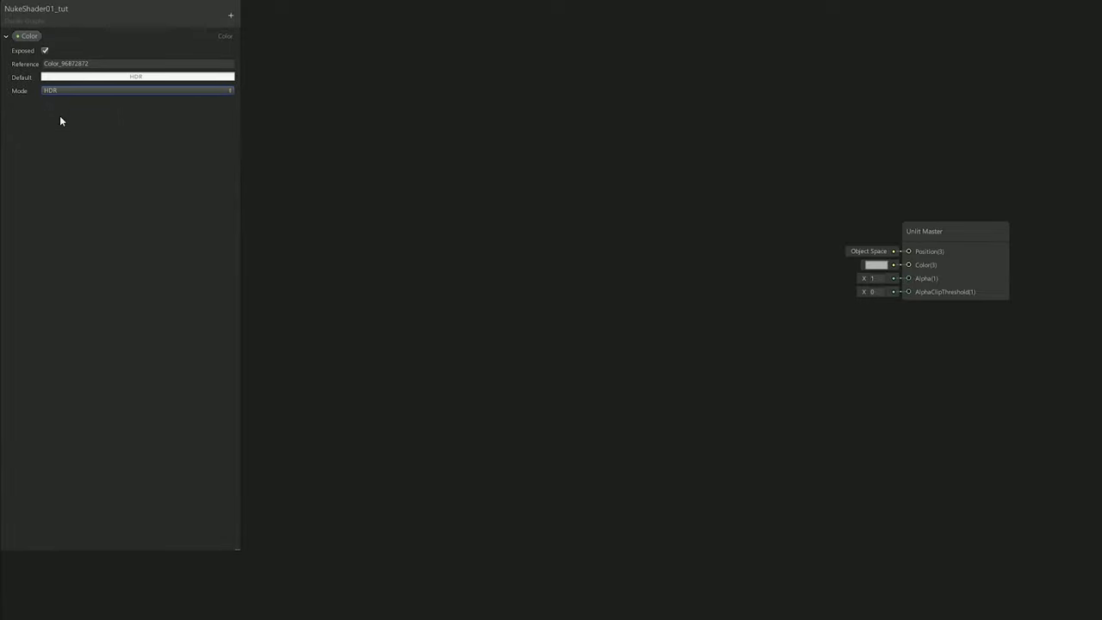
Add a Simple Noise node through the node search 'noi'.
middle_click_drag(461, 270, 509, 156)
key("space")
type("noi")
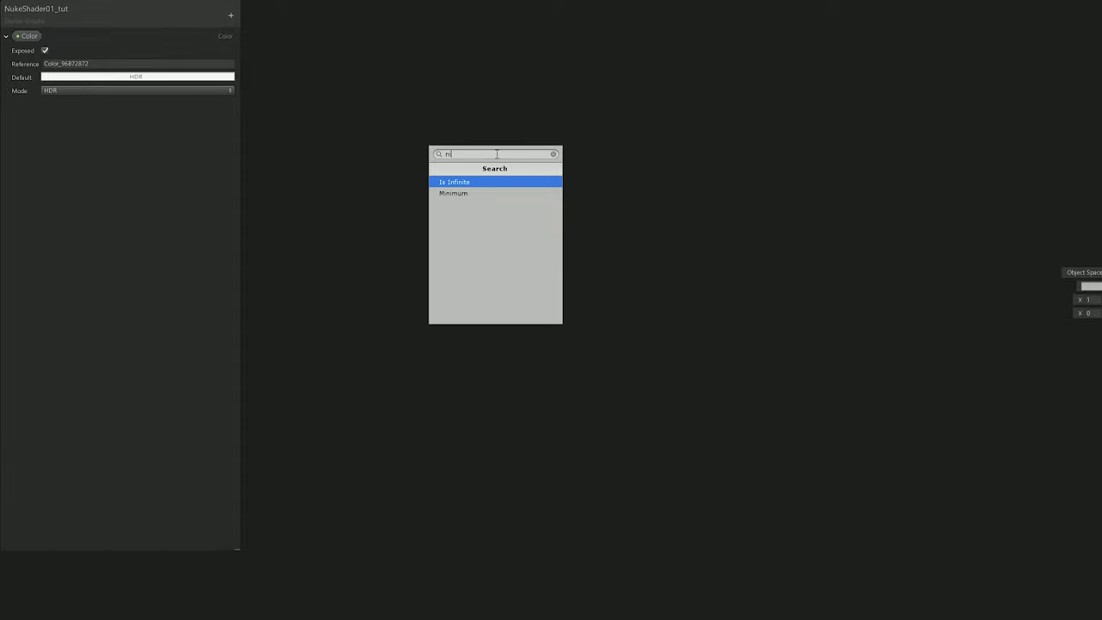
key("Down")
key("Down")
key("Return")
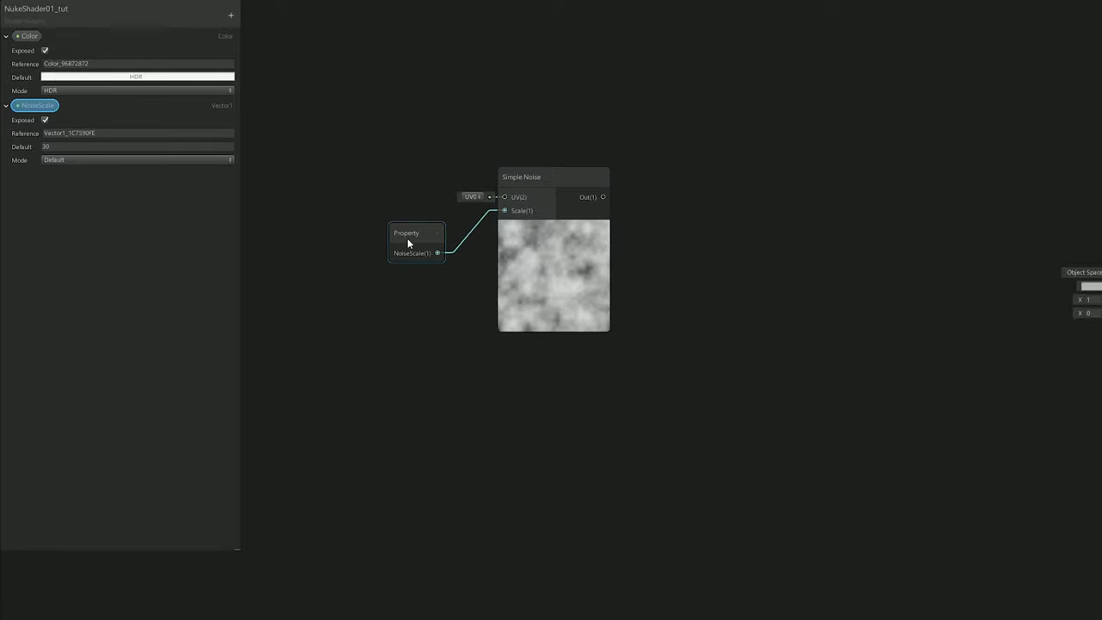
Wire NoiseScale into the noise's Scale and feed Simple Noise into a new Posterize node.
left_click_drag(407, 239, 421, 230)
left_click(689, 234)
middle_click_drag(766, 232, 778, 245)
left_click_drag(614, 210, 674, 204)
left_click_drag(721, 168, 721, 168)
type("post")
key("Return")
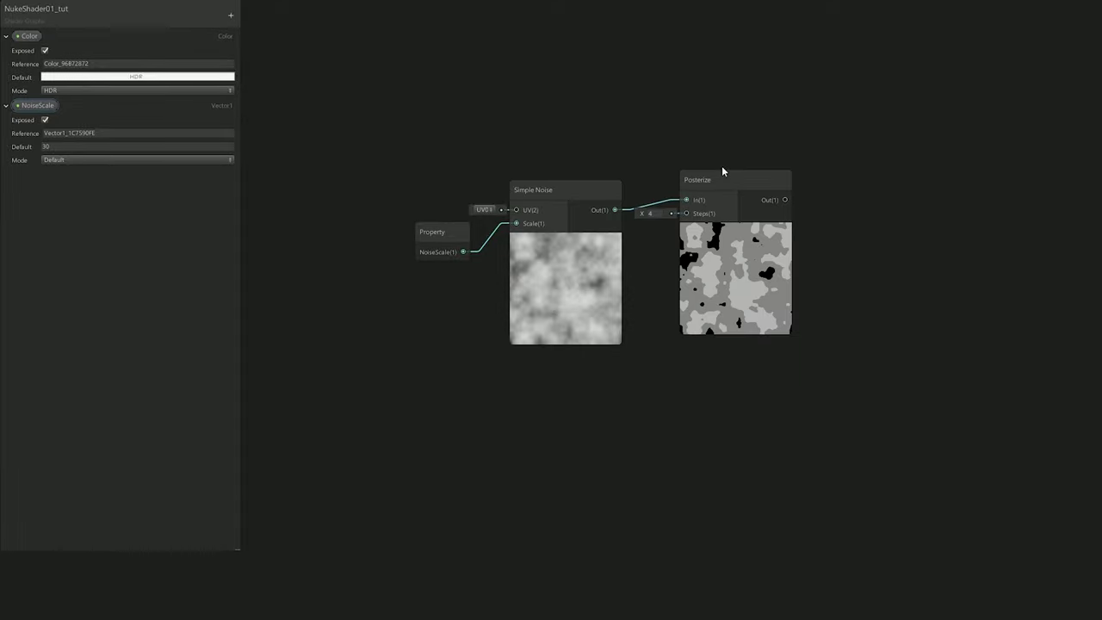
left_click_drag(713, 181, 711, 191)
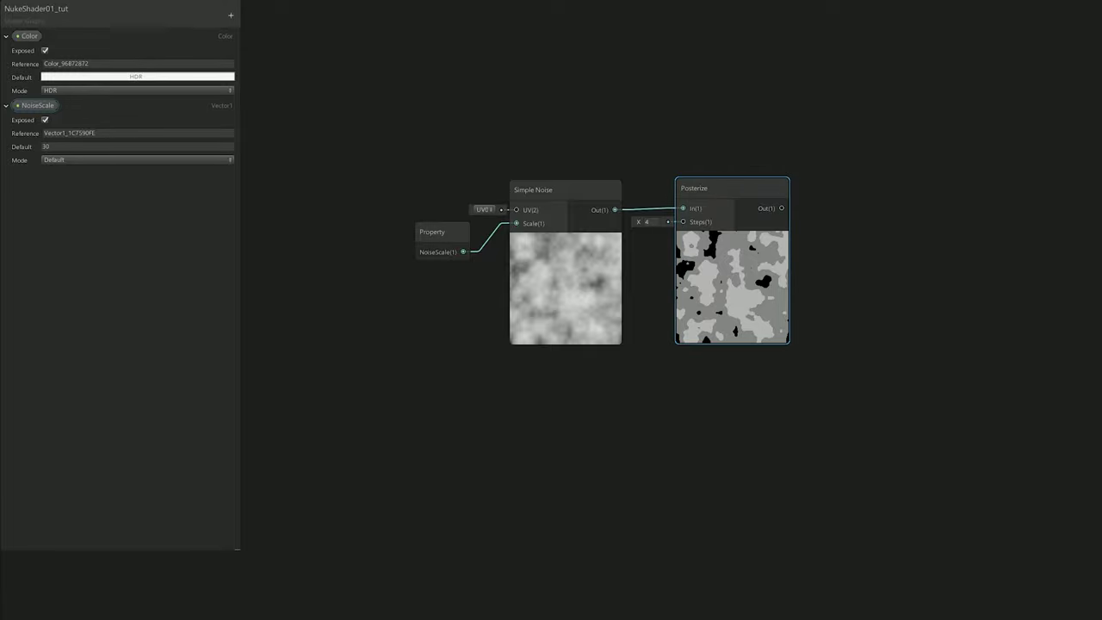
Raise the Posterize Steps value above the default 4.
left_click(647, 221)
type("5")
key("BackSpace")
type("7")
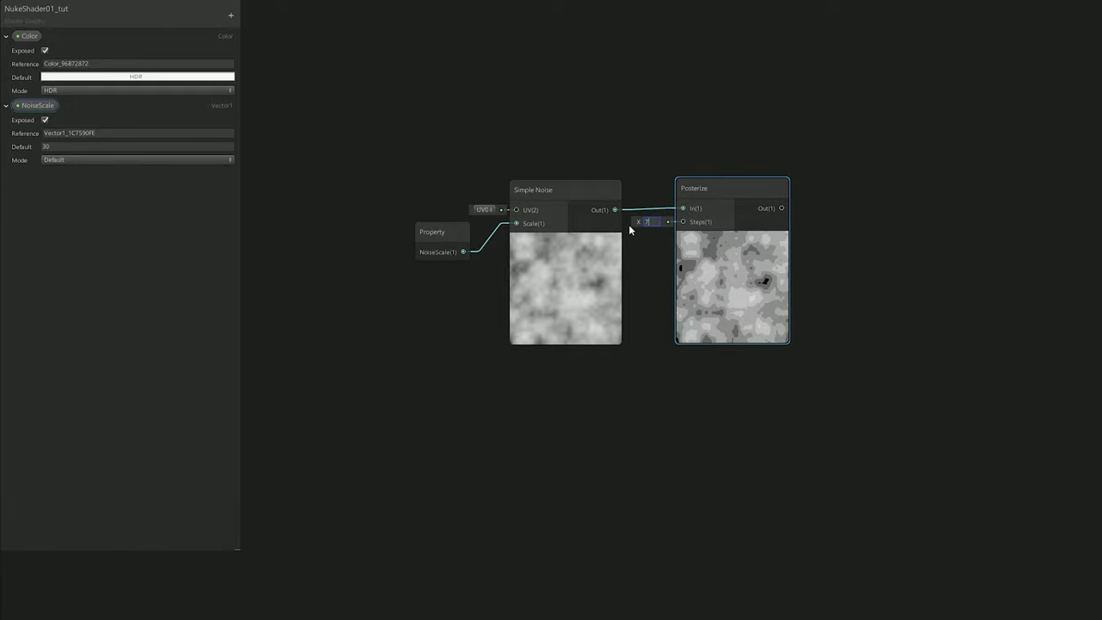
type("0")
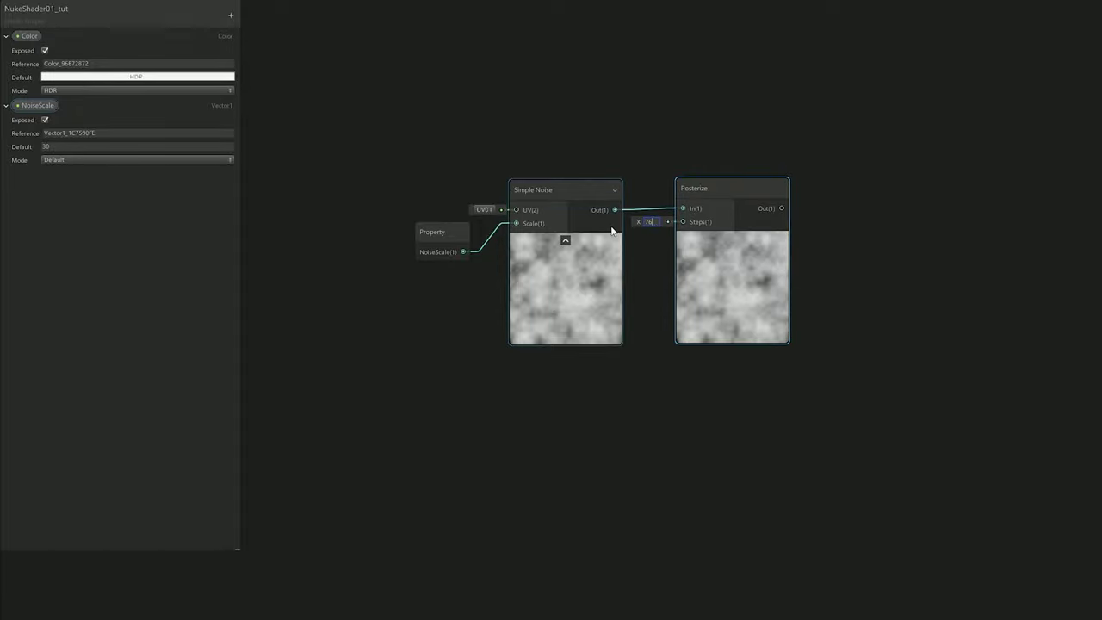
type("6")
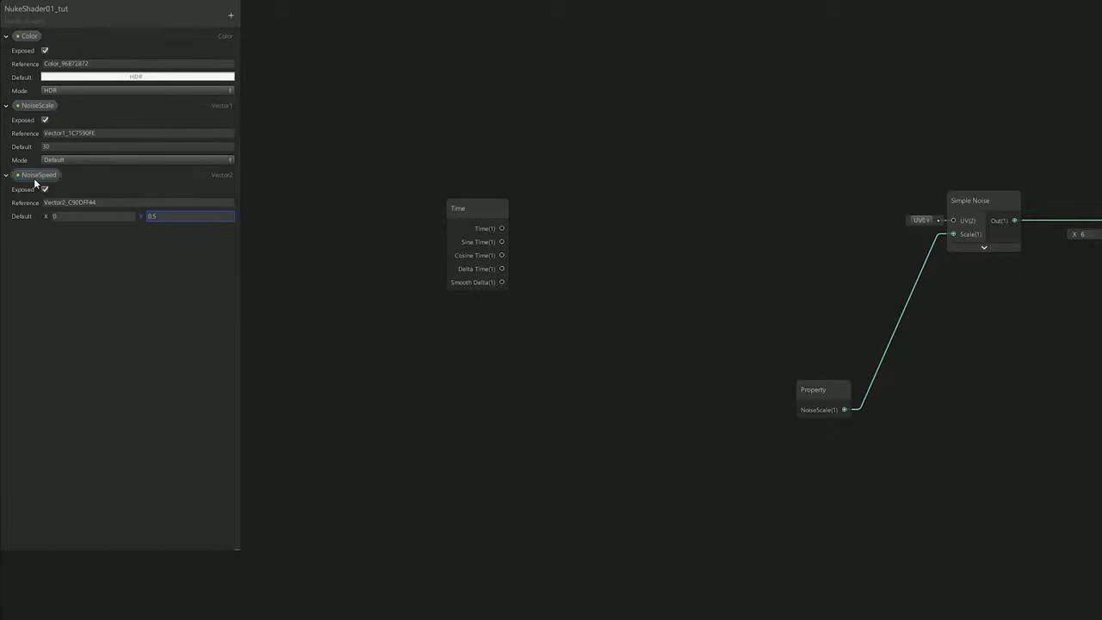
Route NoiseSpeed-scaled Time plus UV through Add into Simple Noise's UV, collapsing UV and Add previews.
left_click_drag(33, 177, 466, 182)
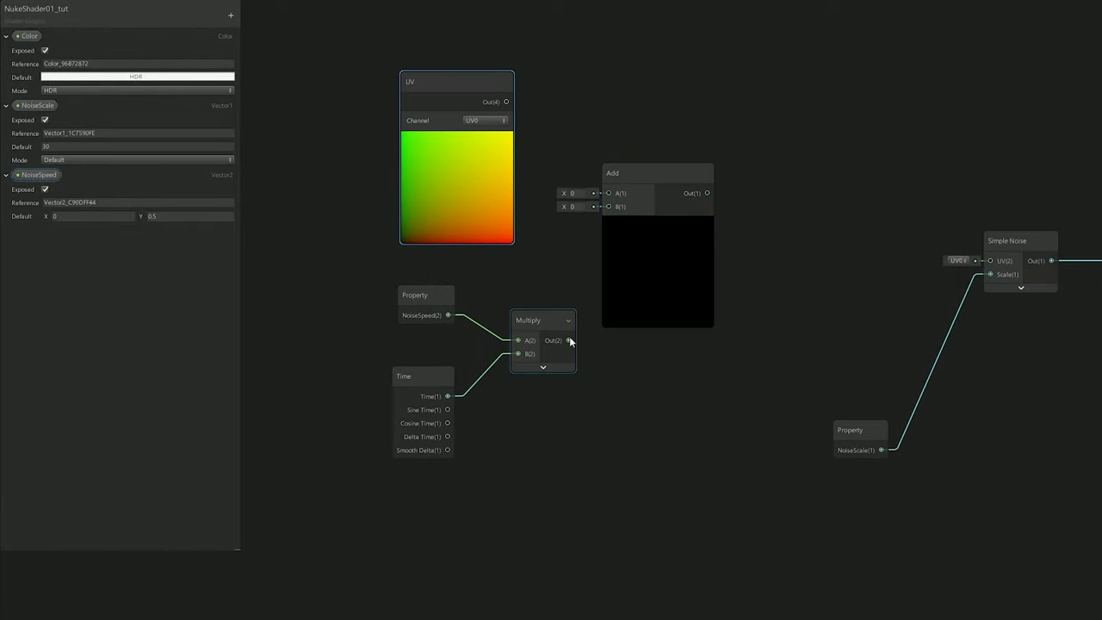
left_click_drag(569, 340, 608, 206)
left_click_drag(506, 102, 609, 193)
left_click_drag(707, 193, 980, 262)
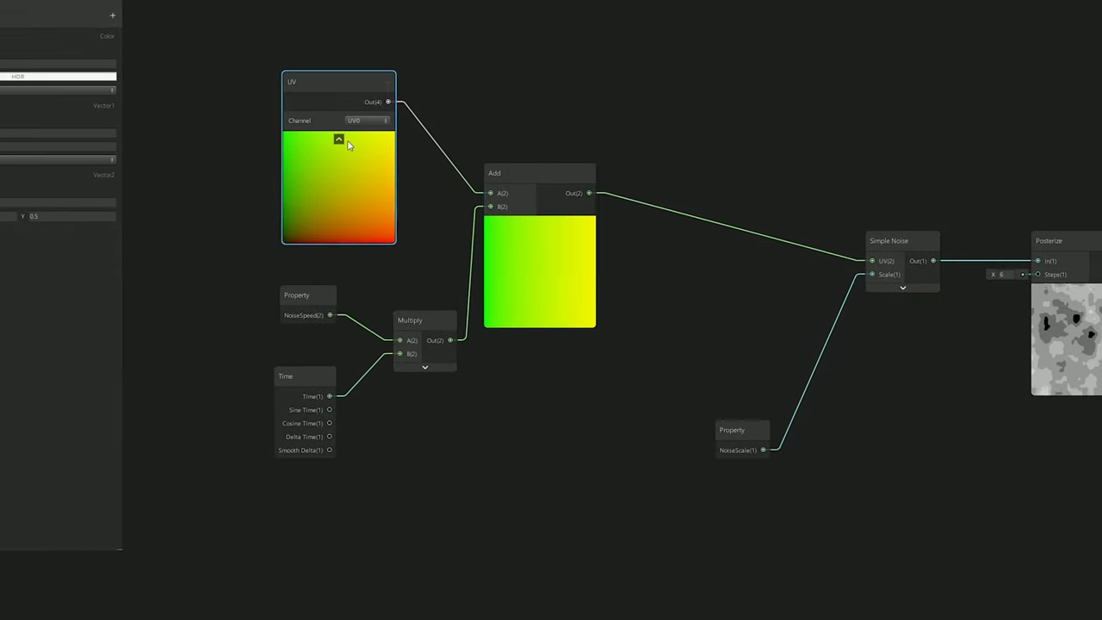
left_click(338, 140)
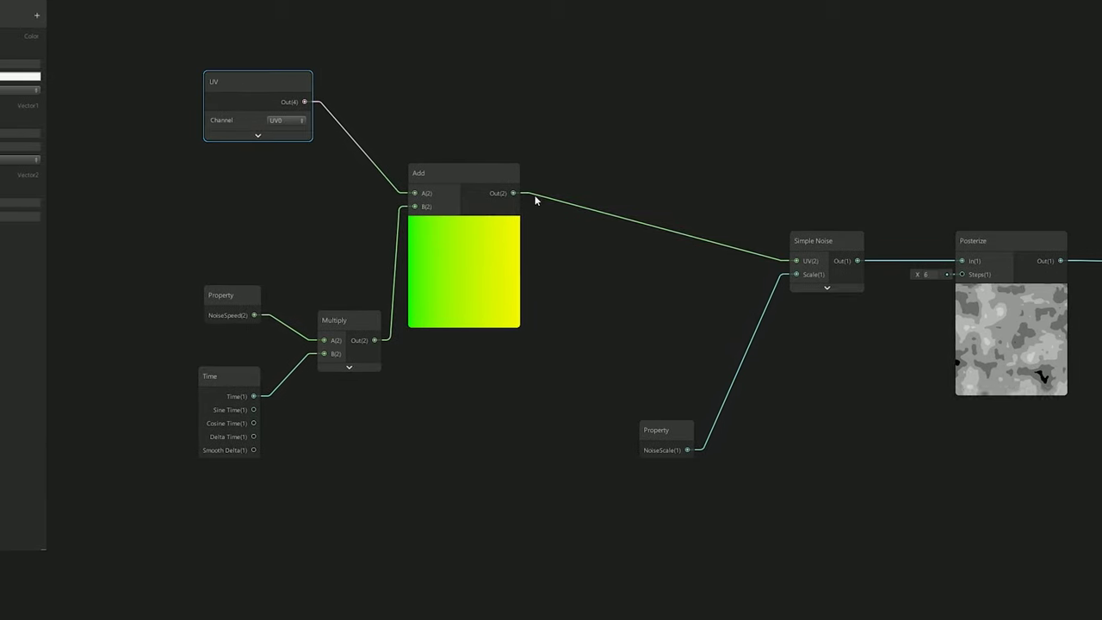
left_click(463, 221)
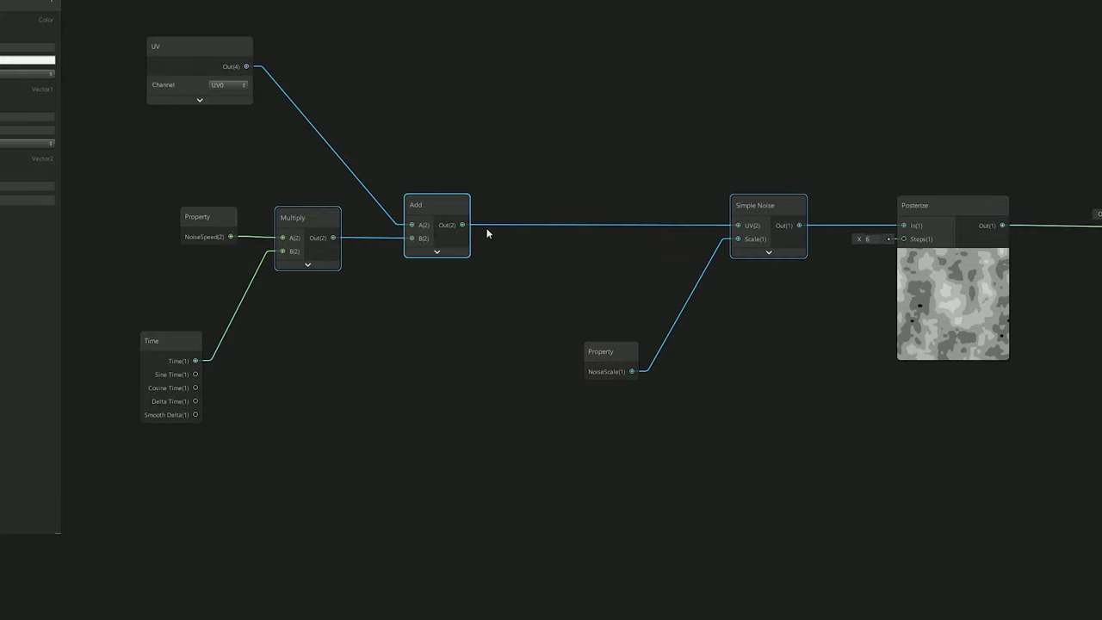
Duplicate the Multiply, Add and Simple Noise nodes and wire NoiseSpeed02 and Time into the copy.
key("ctrl+d")
left_click_drag(462, 234, 472, 492)
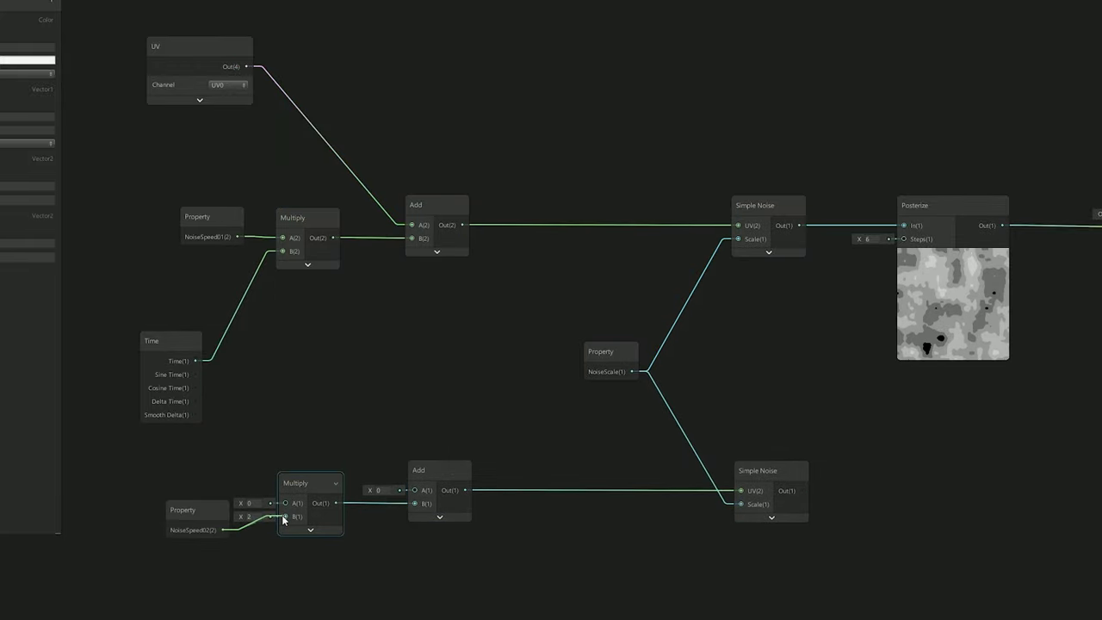
left_click_drag(284, 519, 284, 516)
left_click_drag(195, 360, 285, 503)
left_click(195, 343)
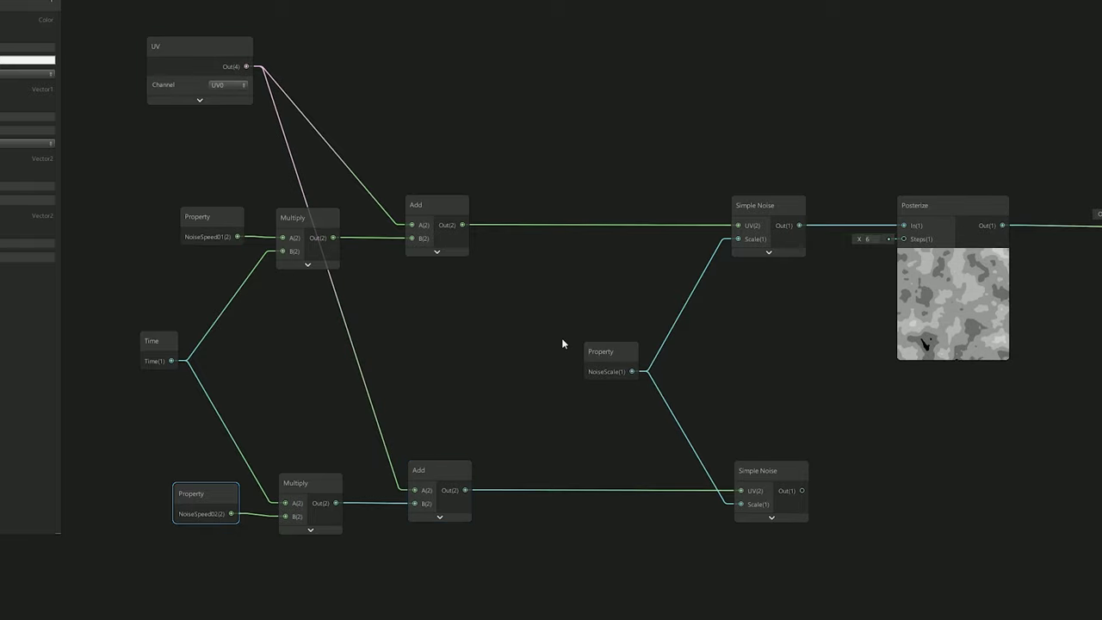
Multiply the second noise with the first and route the product toward Posterize.
middle_click_drag(563, 342, 256, 337)
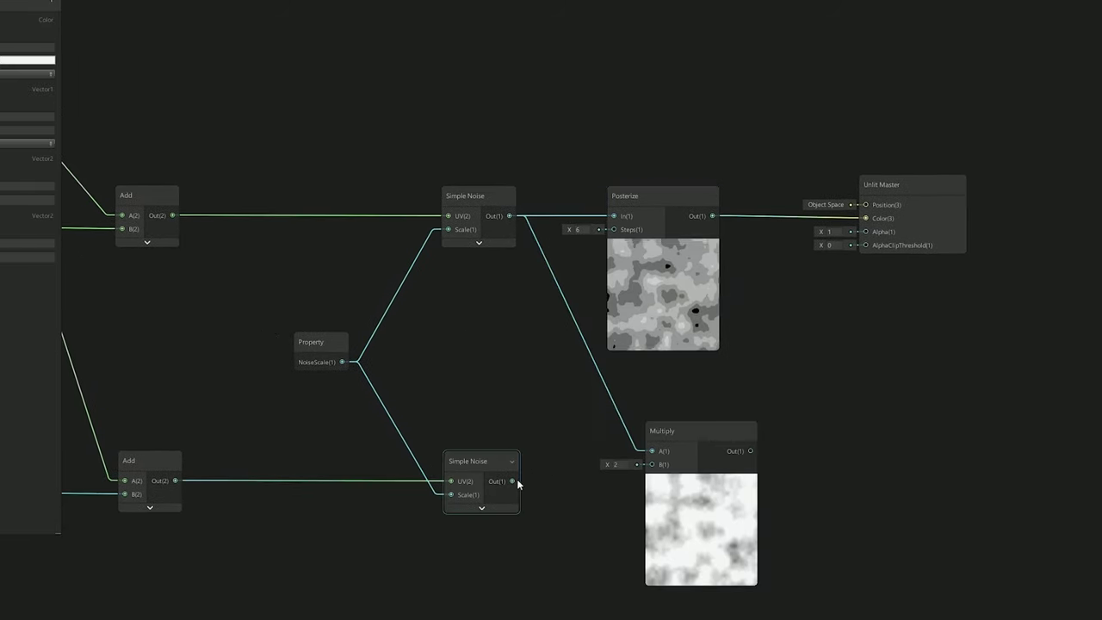
left_click_drag(512, 480, 652, 463)
left_click_drag(751, 450, 613, 218)
Feed the combined noise into Posterize and arrange the Posterize, Multiply and Color nodes.
left_click(649, 204)
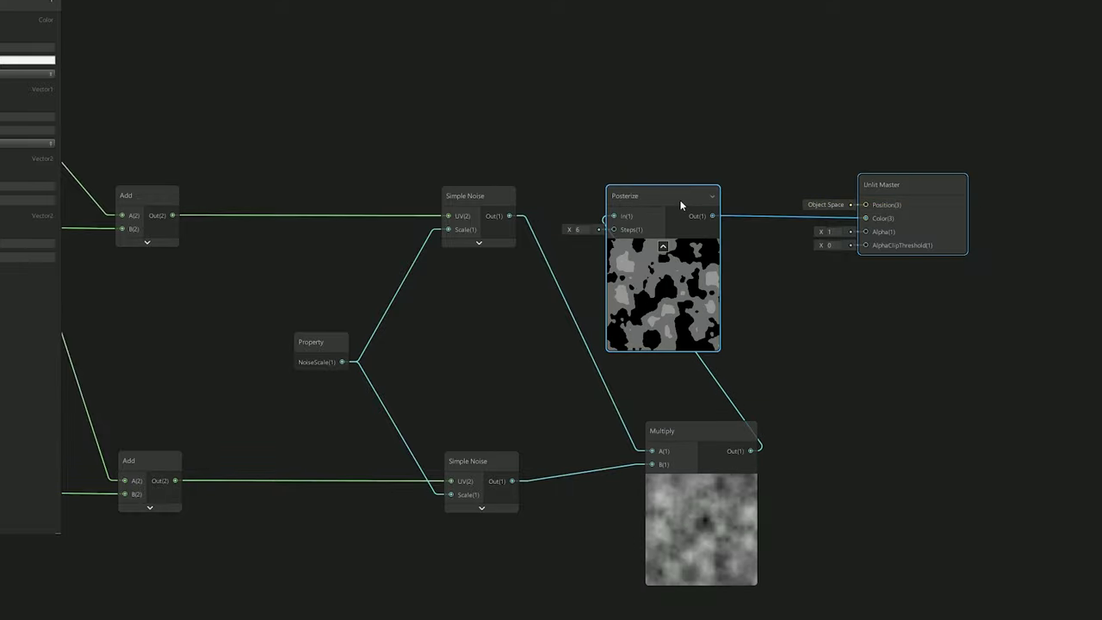
left_click_drag(680, 205, 880, 247)
left_click_drag(703, 479, 638, 353)
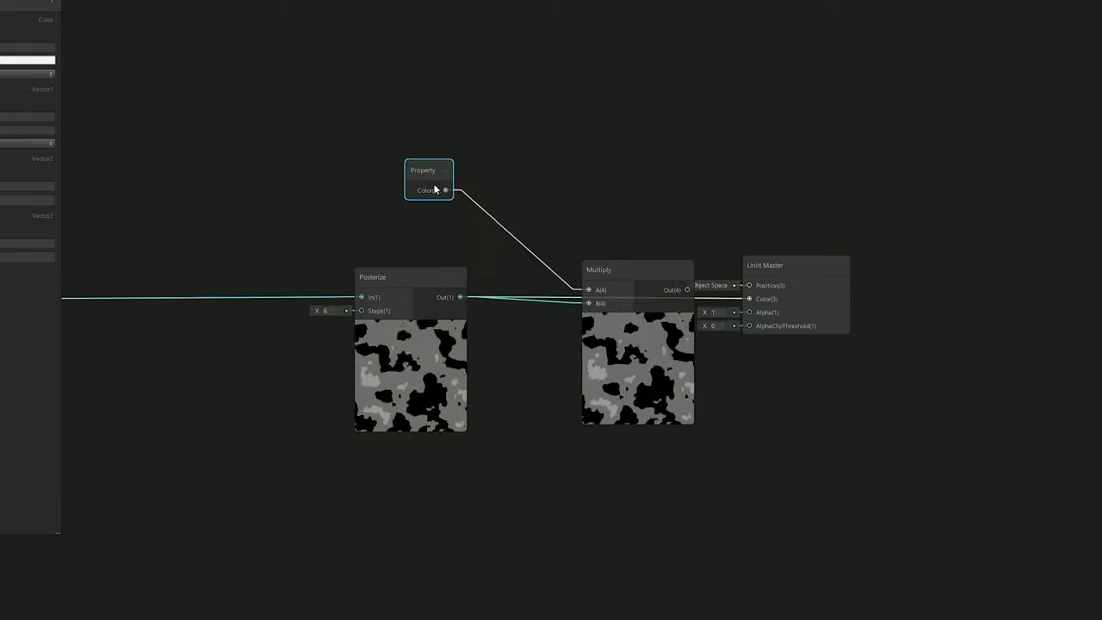
left_click_drag(435, 189, 451, 222)
left_click_drag(603, 269, 559, 255)
Connect the Color-tinted Multiply to Unlit Master Color, collapse its preview and tidy the layout.
left_click_drag(644, 277, 748, 299)
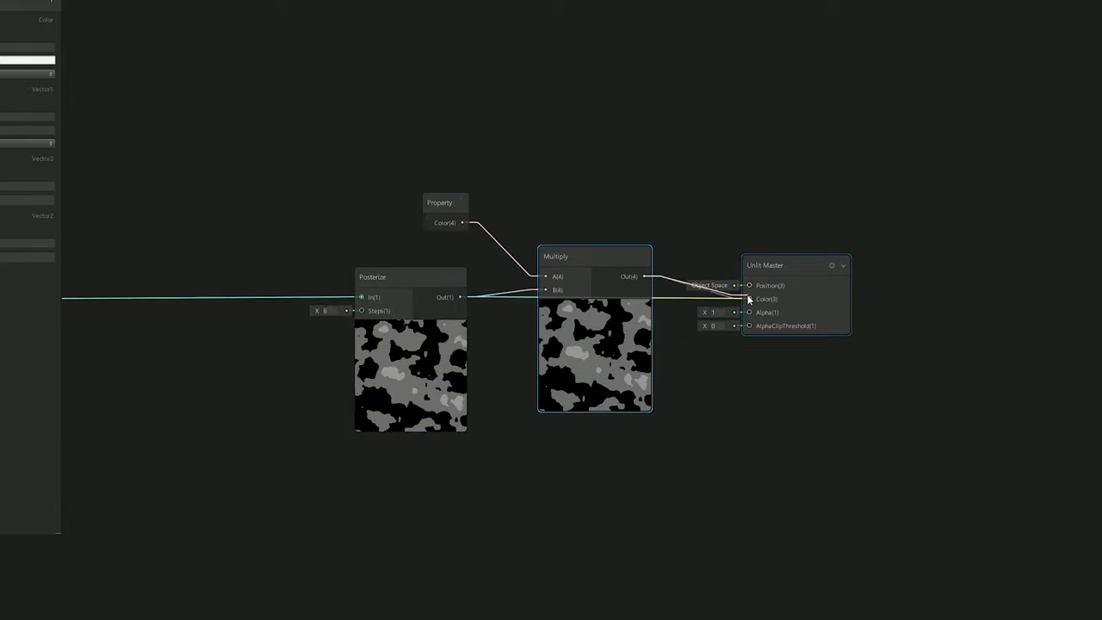
left_click(594, 307)
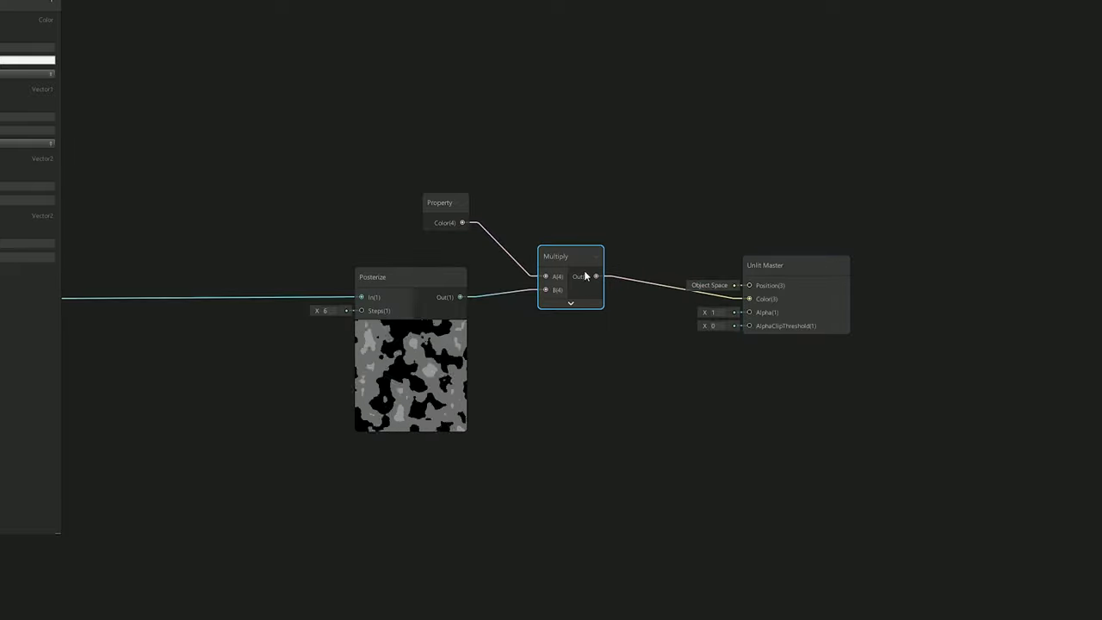
left_click_drag(567, 271, 567, 267)
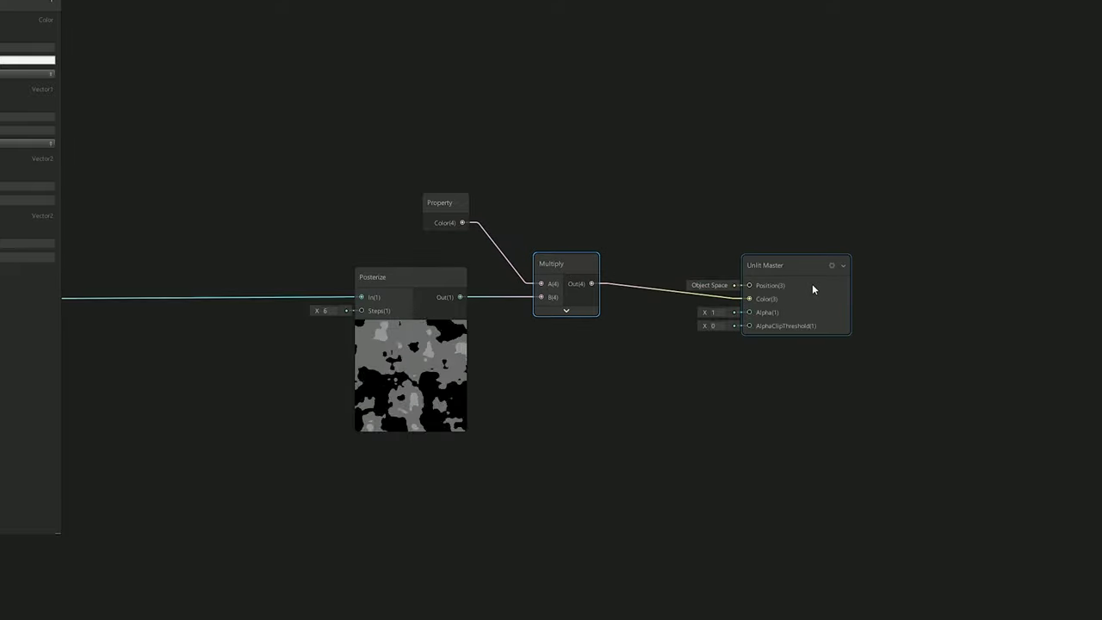
left_click_drag(812, 285, 807, 274)
left_click(422, 219)
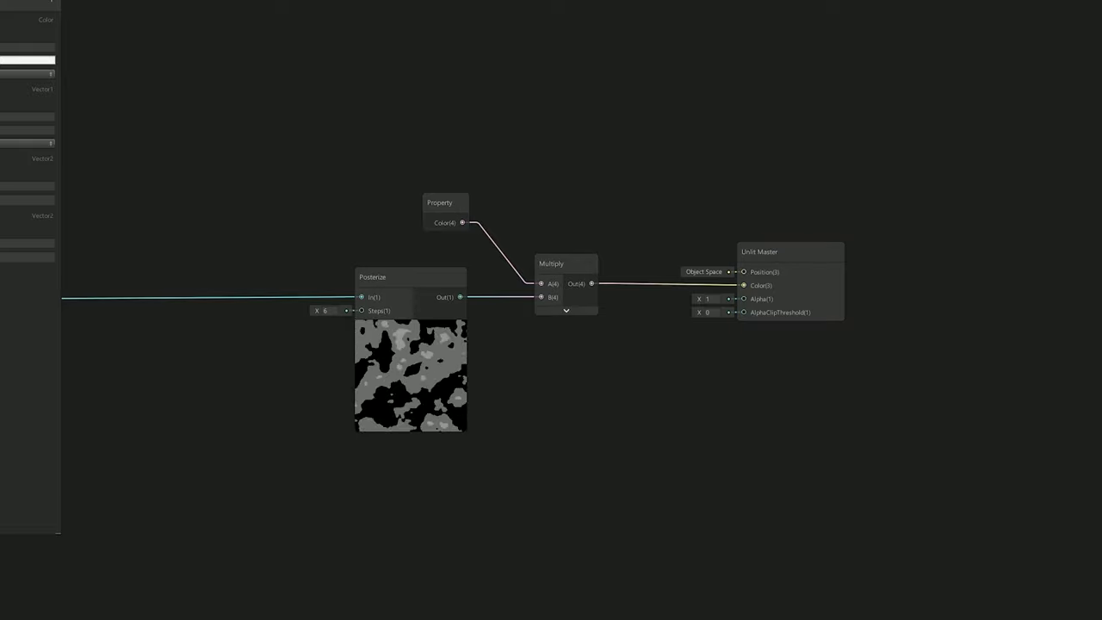
scroll(403, 246, "down", 2)
middle_click_drag(306, 211, 713, 216)
scroll(708, 222, "down", 2)
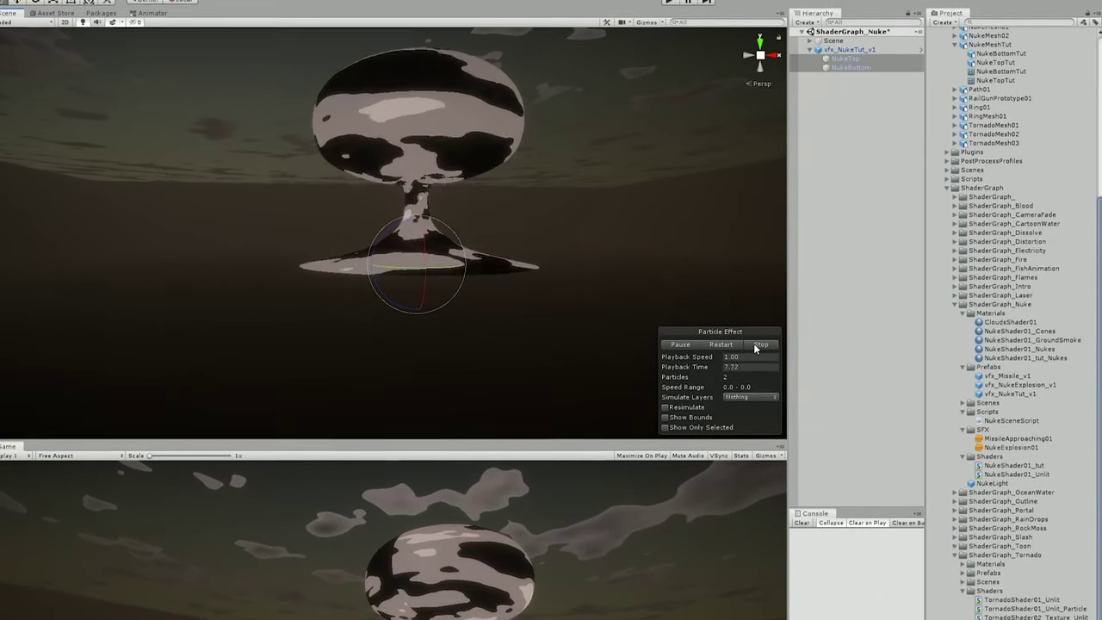
Stop and replay the nuke effect to preview the glowing material.
left_click(756, 330)
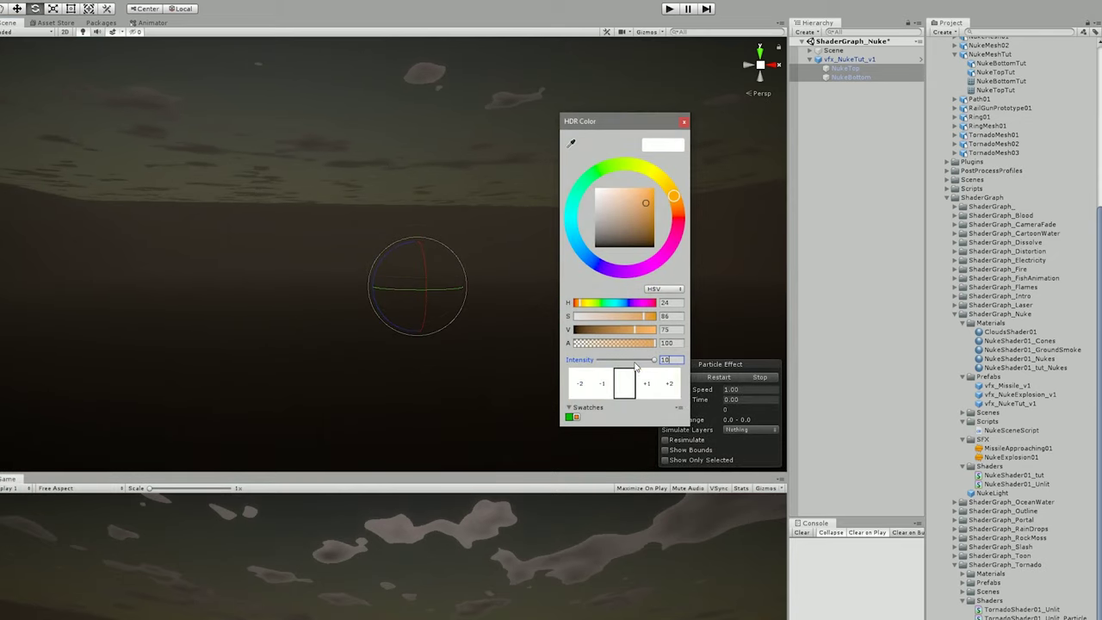
left_click(717, 375)
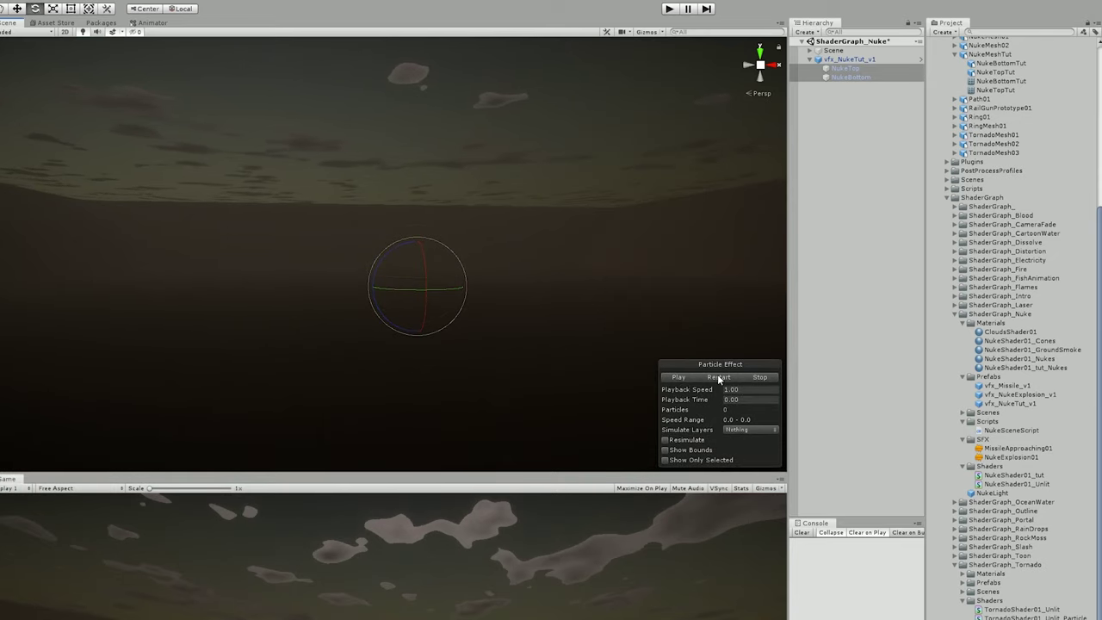
left_click(717, 374)
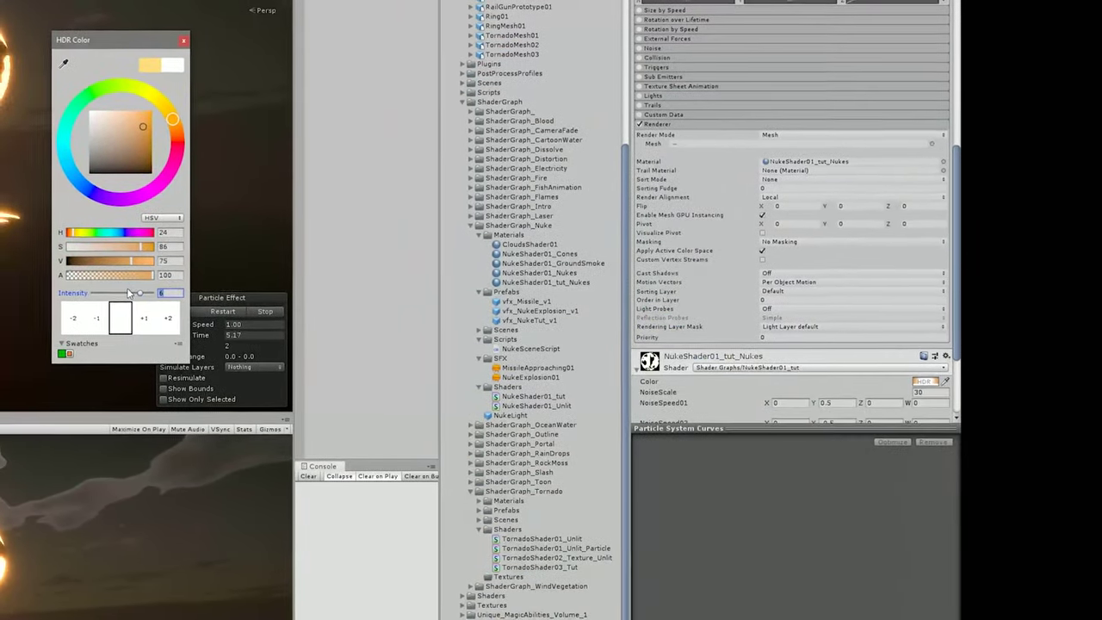
Set NoiseScale to 130 and NoiseSpeed01 Y to -0.1, previewing the effect in between.
scroll(861, 287, "down", 3)
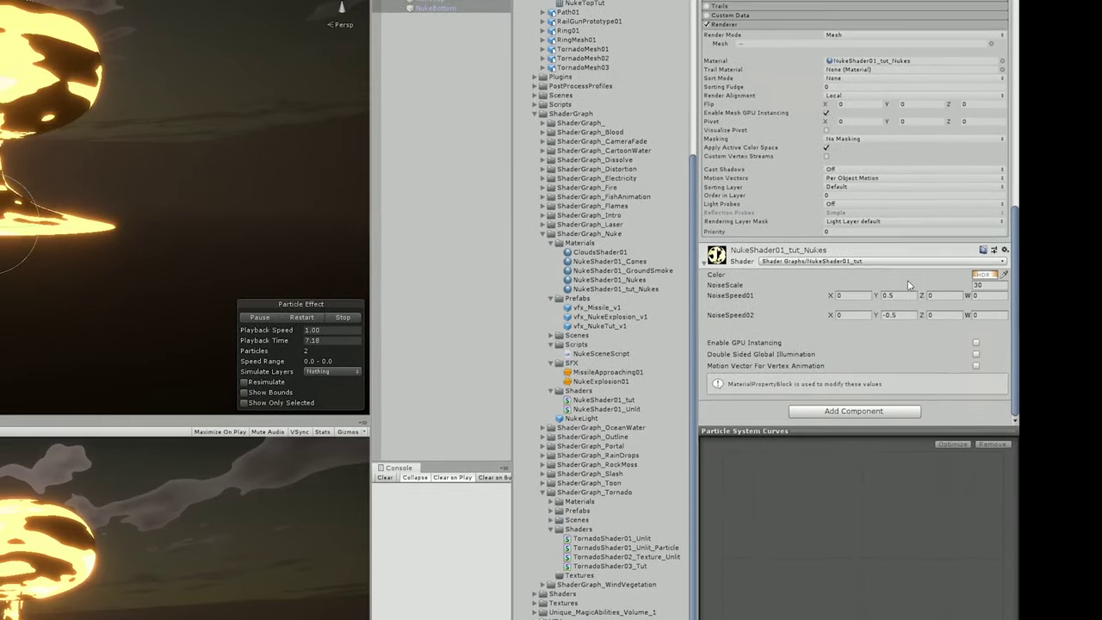
left_click(955, 287)
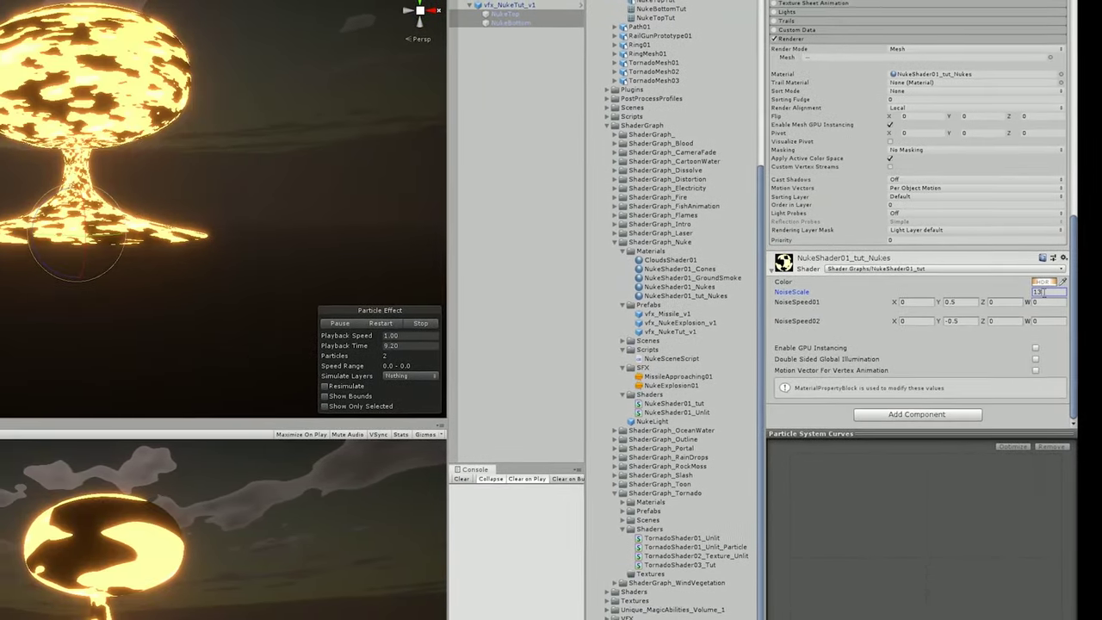
left_click(398, 327)
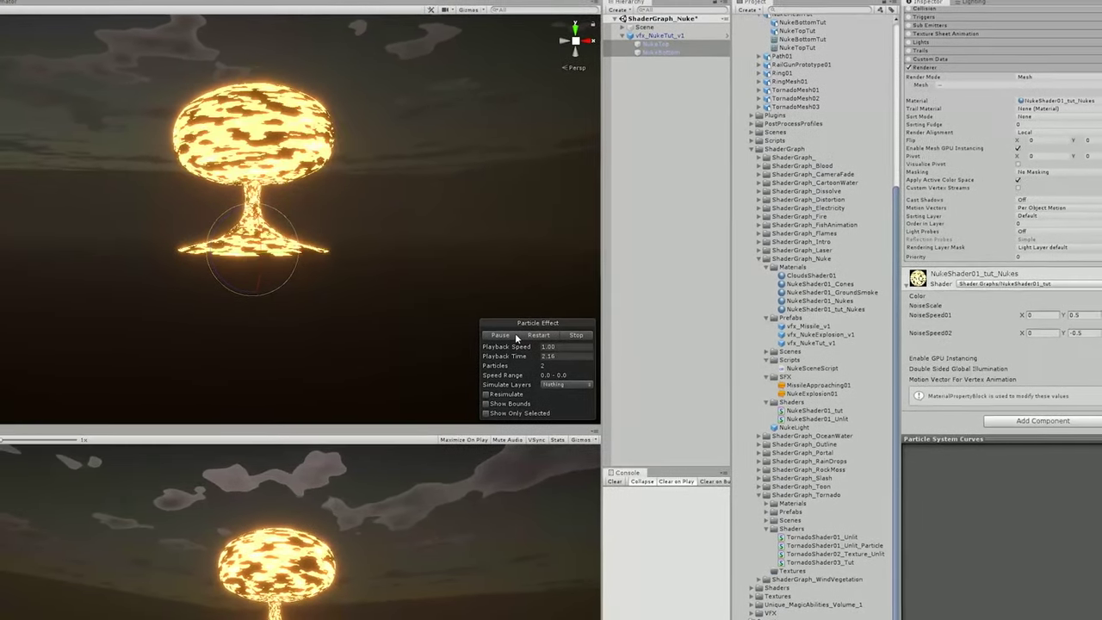
left_click(496, 336)
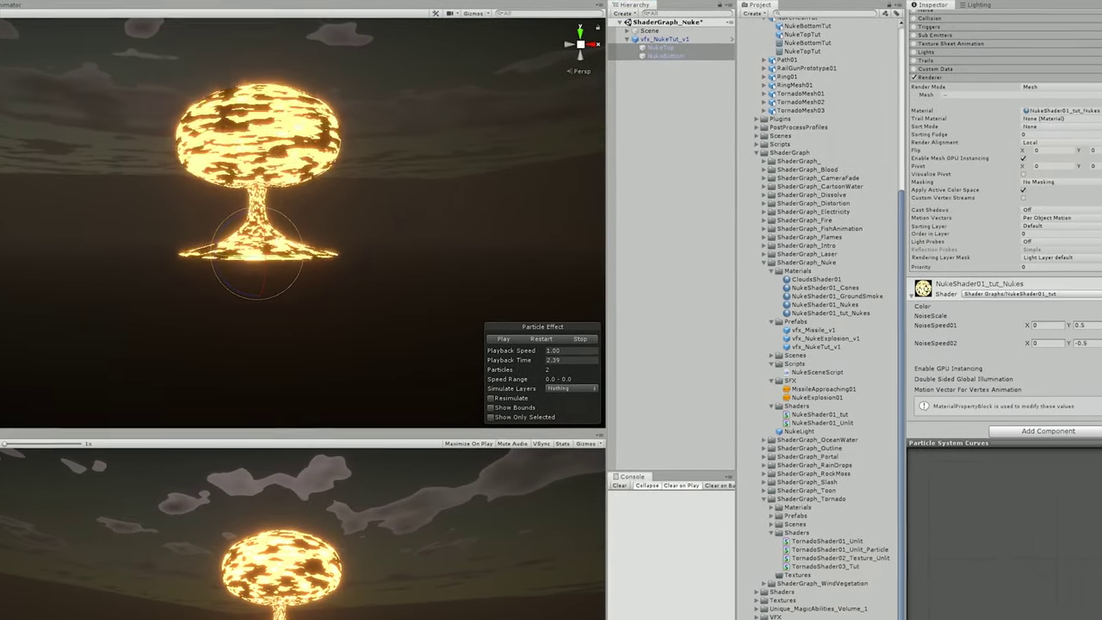
left_click(1089, 325)
type("-0.1")
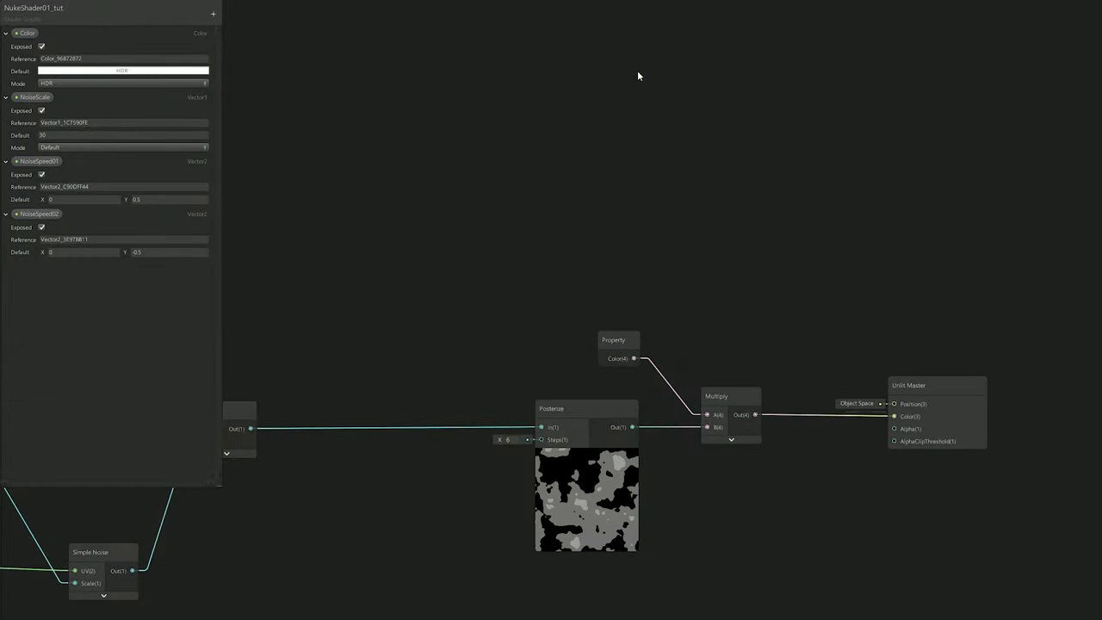
Add a Normal Vector node and a Multiply node fed by its output.
key("space")
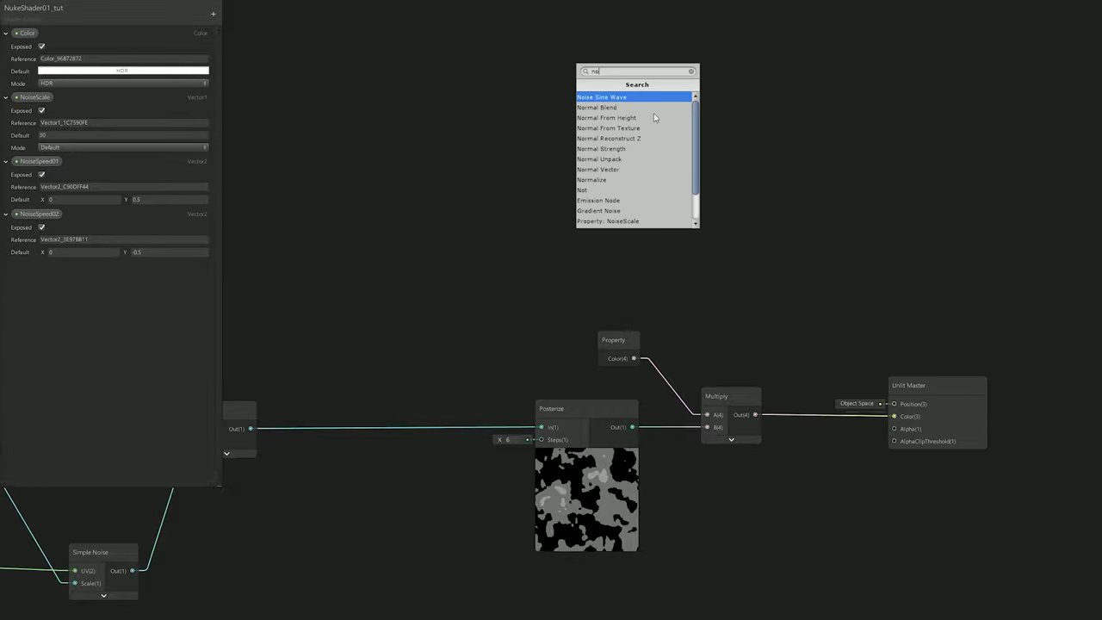
type("v")
key("Return")
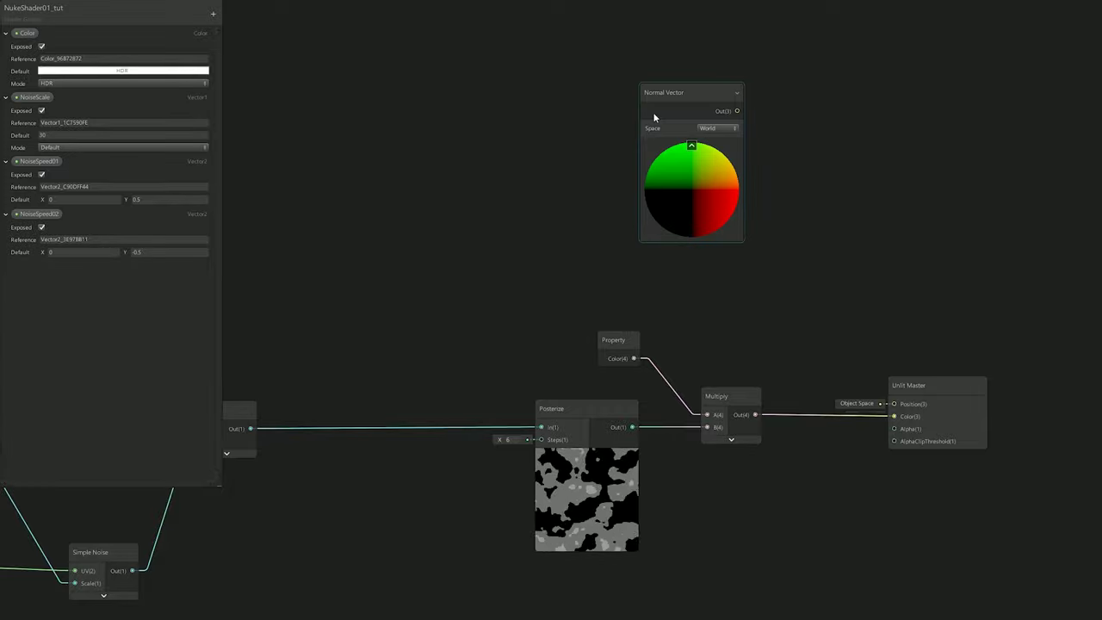
left_click_drag(673, 100, 568, 97)
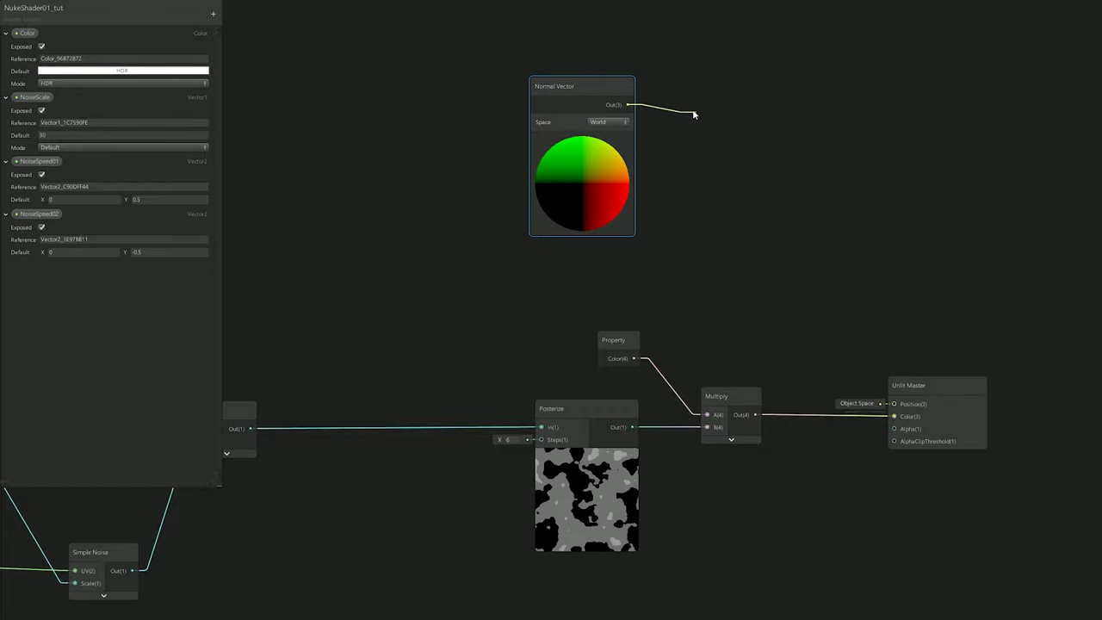
left_click_drag(695, 115, 694, 110)
type("mult")
key("Return")
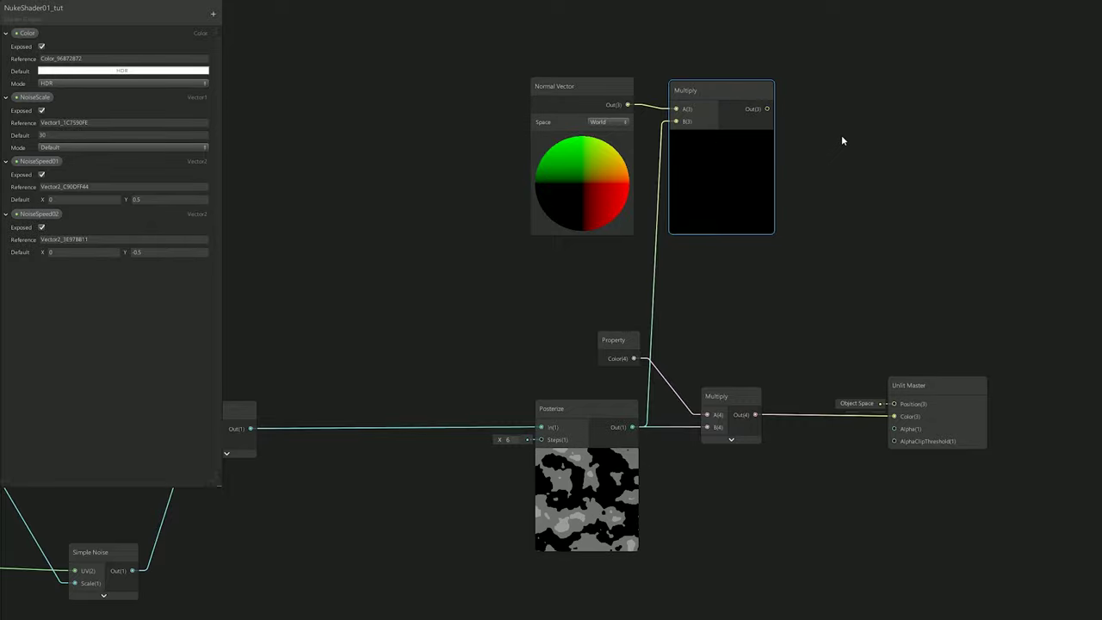
Append an Add node after the VertexOffset-scaled Multiply.
middle_click_drag(841, 144, 793, 235)
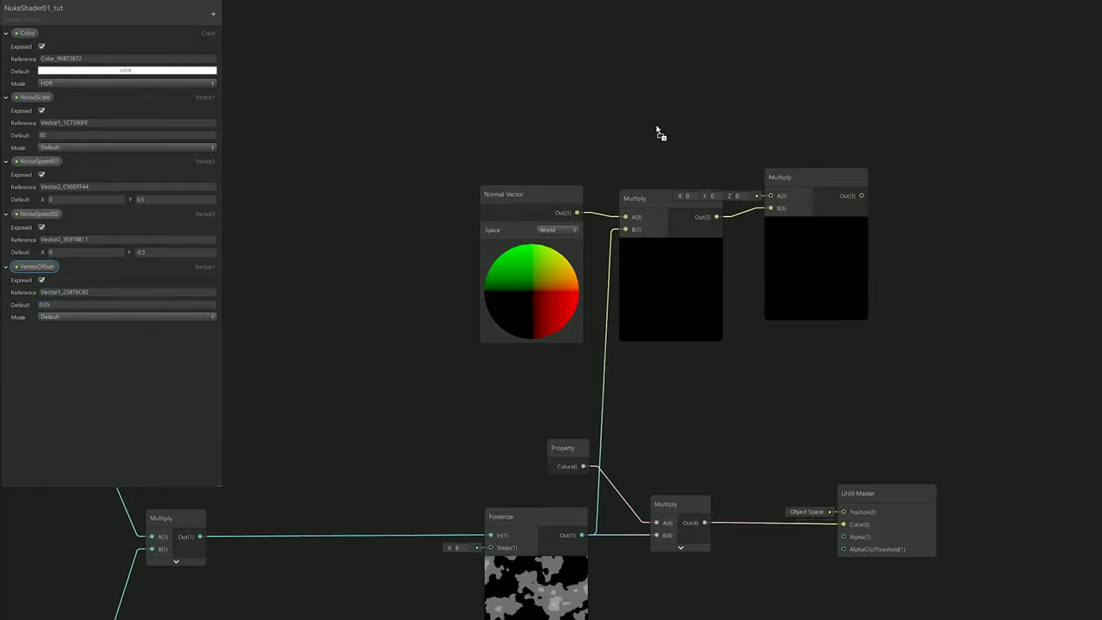
middle_click_drag(842, 135, 757, 148)
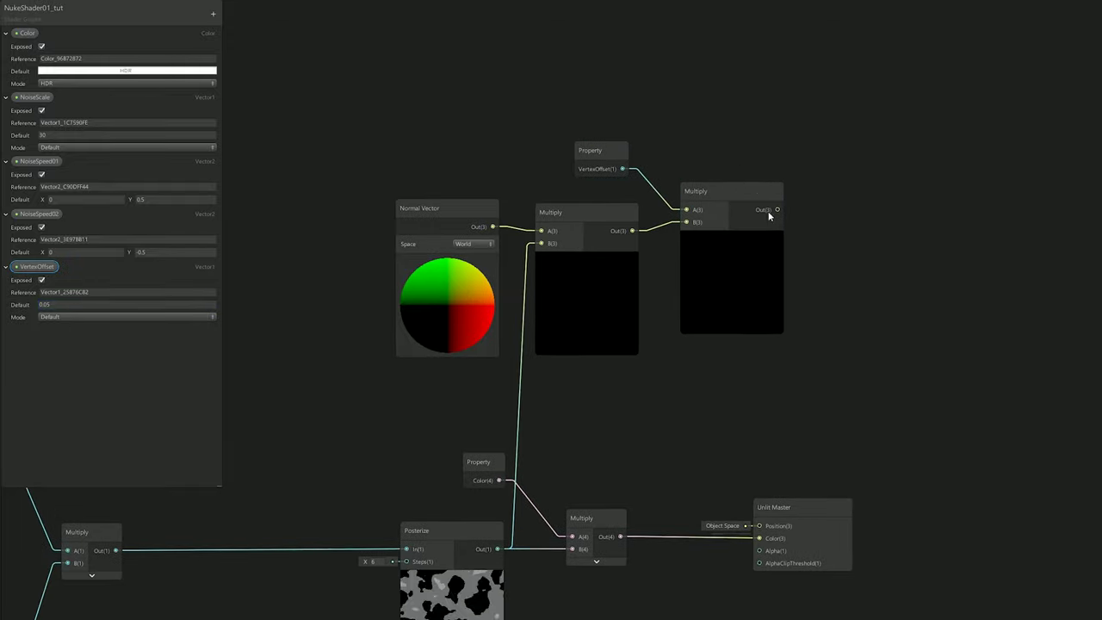
left_click_drag(844, 173, 845, 160)
type("add")
key("Return")
Add a Position node and place it beside the Add node.
key("space")
type("position")
key("Return")
middle_click_drag(808, 104, 786, 169)
left_click_drag(786, 169, 739, 108)
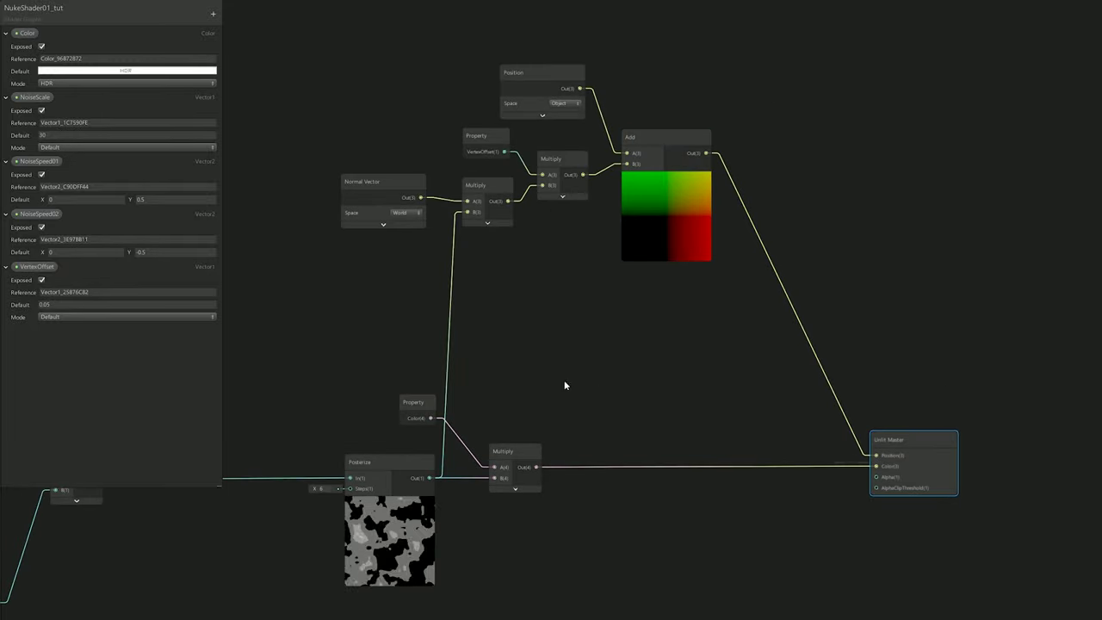
Inspect the displaced mushroom cloud in the Scene view, then apply Shade Smooth in Blender.
middle_click_drag(541, 387, 610, 359)
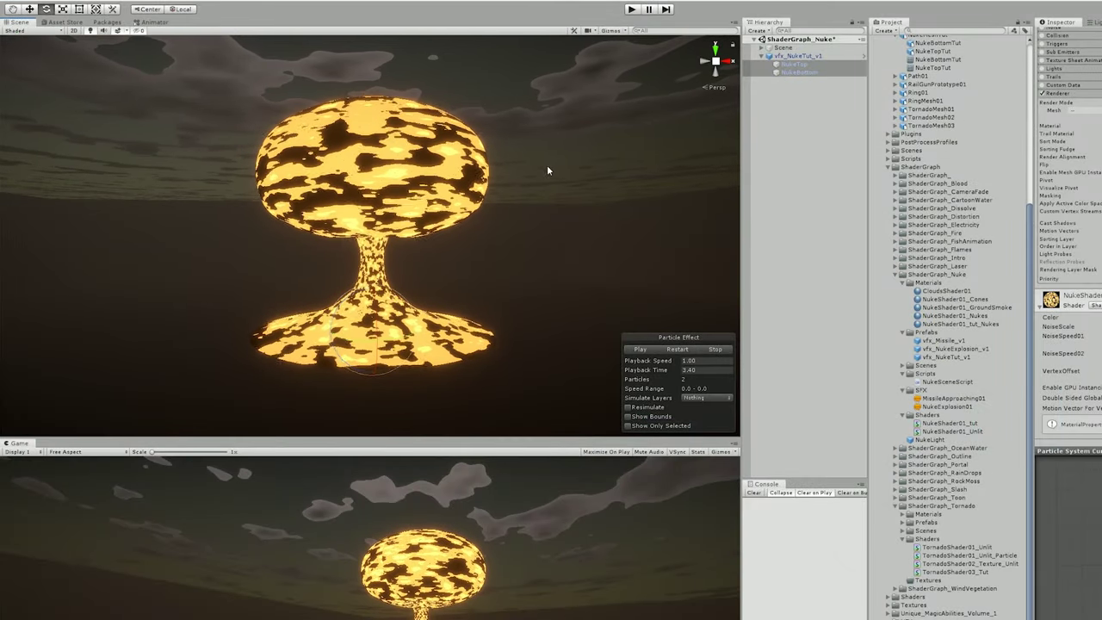
mouse_move(547, 170)
right_mouse_down()
mouse_move(556, 220)
mouse_move(531, 185)
right_mouse_up()
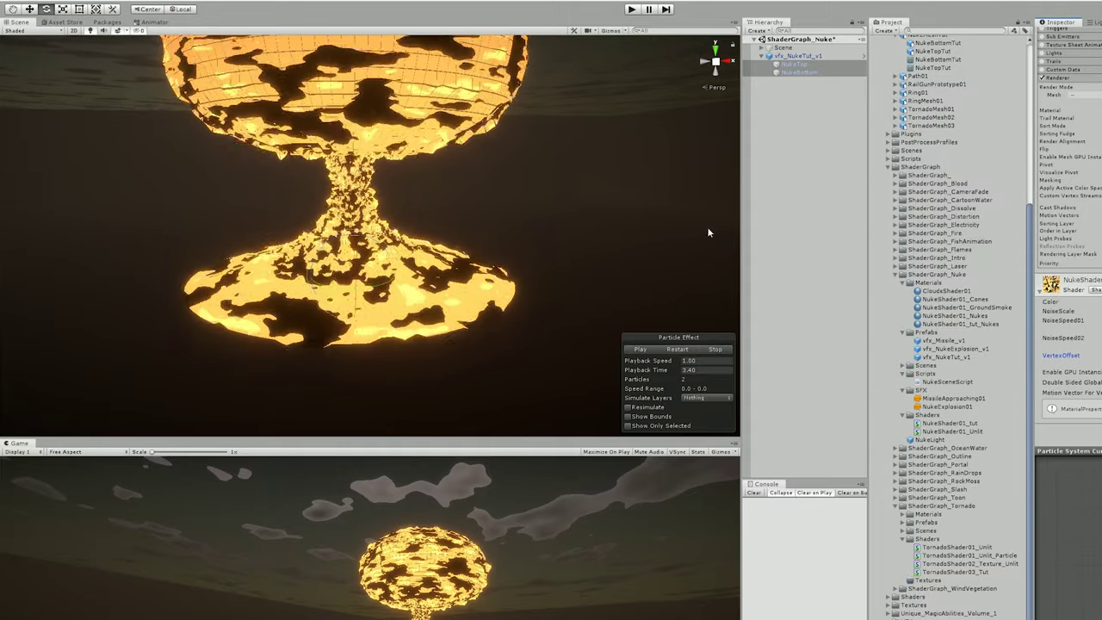
right_click_drag(683, 227, 569, 165)
key("w")
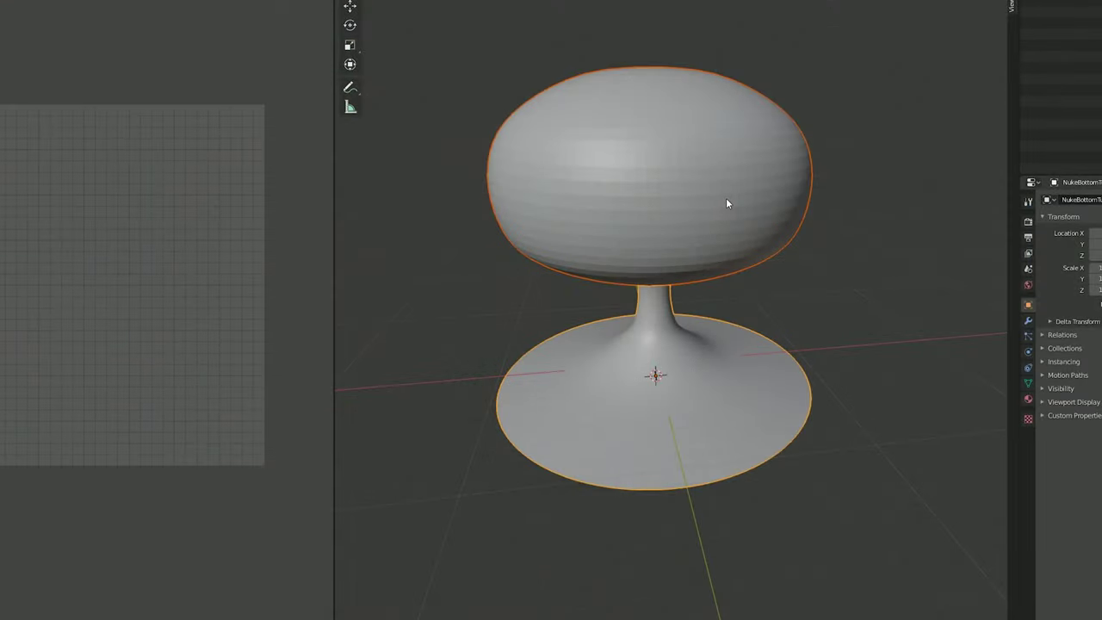
key("F3")
key("Return")
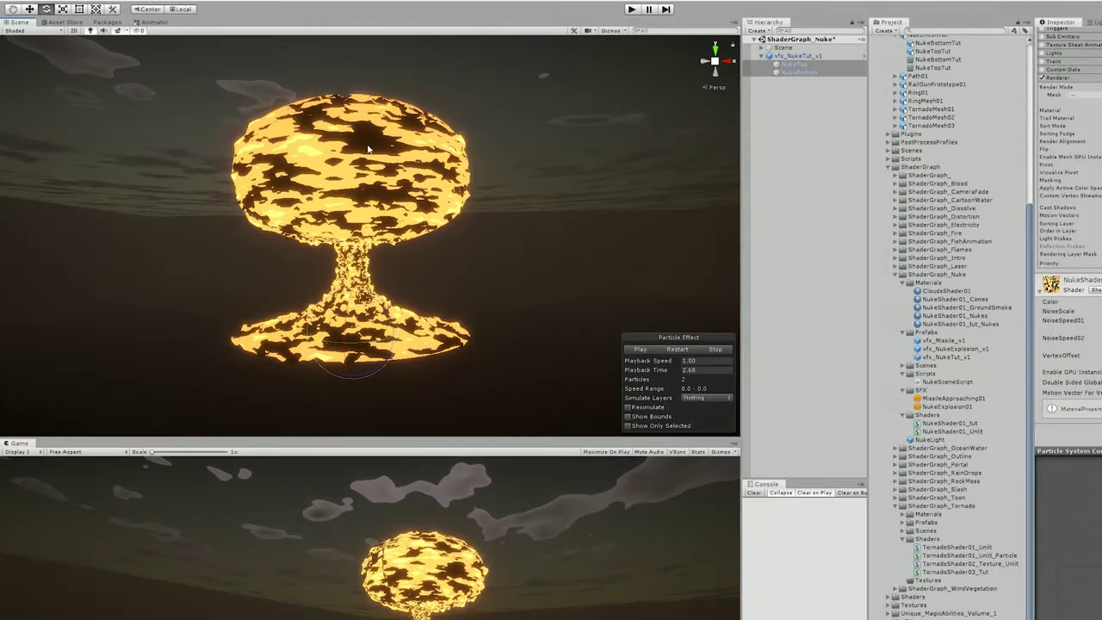
Enlarge the Scene view, restart the nuke effect, then branch a new node from the UV output.
right_click_drag(373, 196, 455, 164)
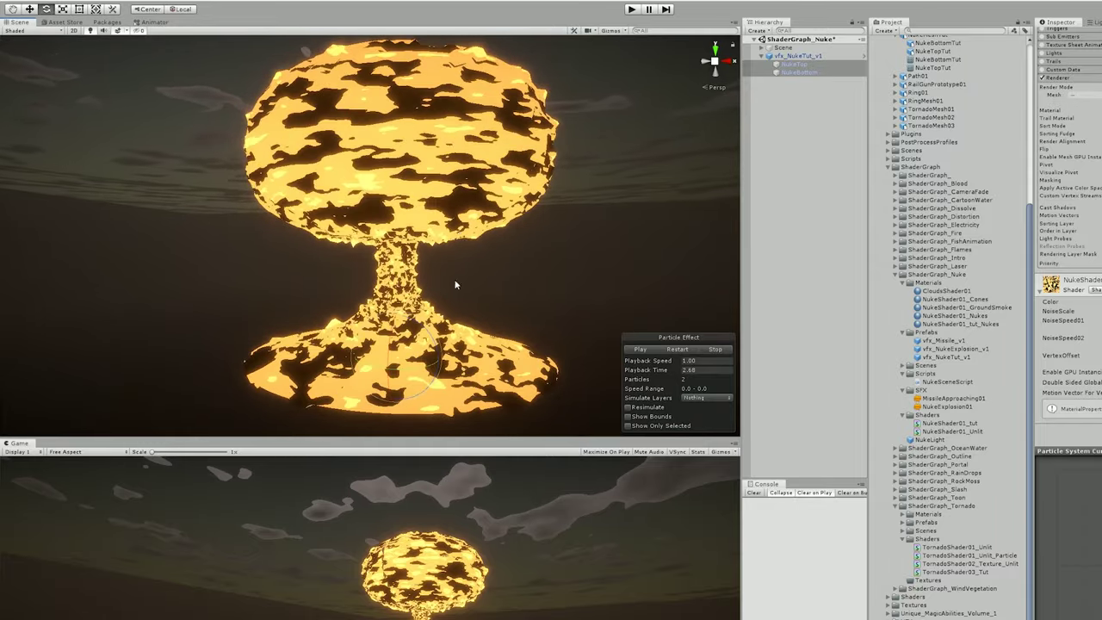
left_click_drag(437, 443, 437, 464)
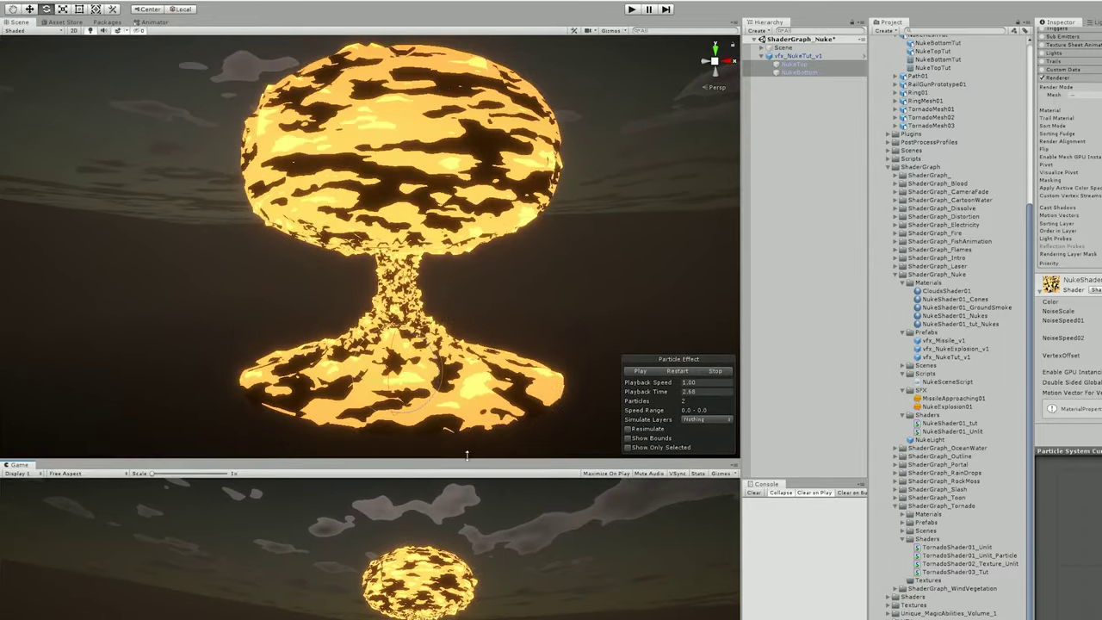
left_click(674, 371)
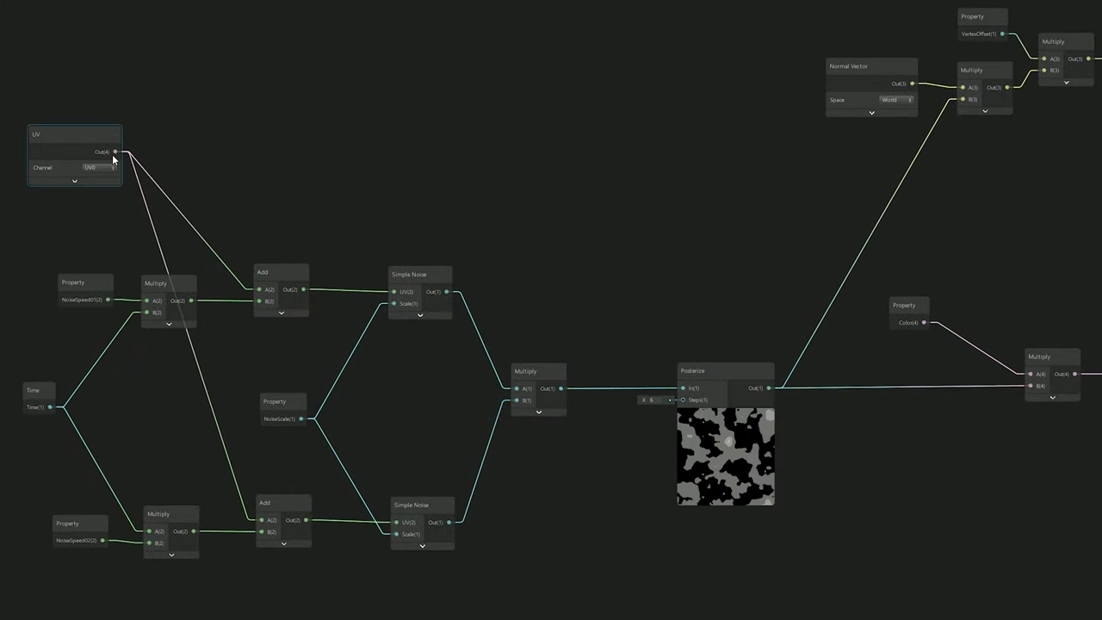
left_click_drag(114, 152, 356, 136)
Split the UV and feed Split G into a Power node with a raised exponent.
type("split")
key("Return")
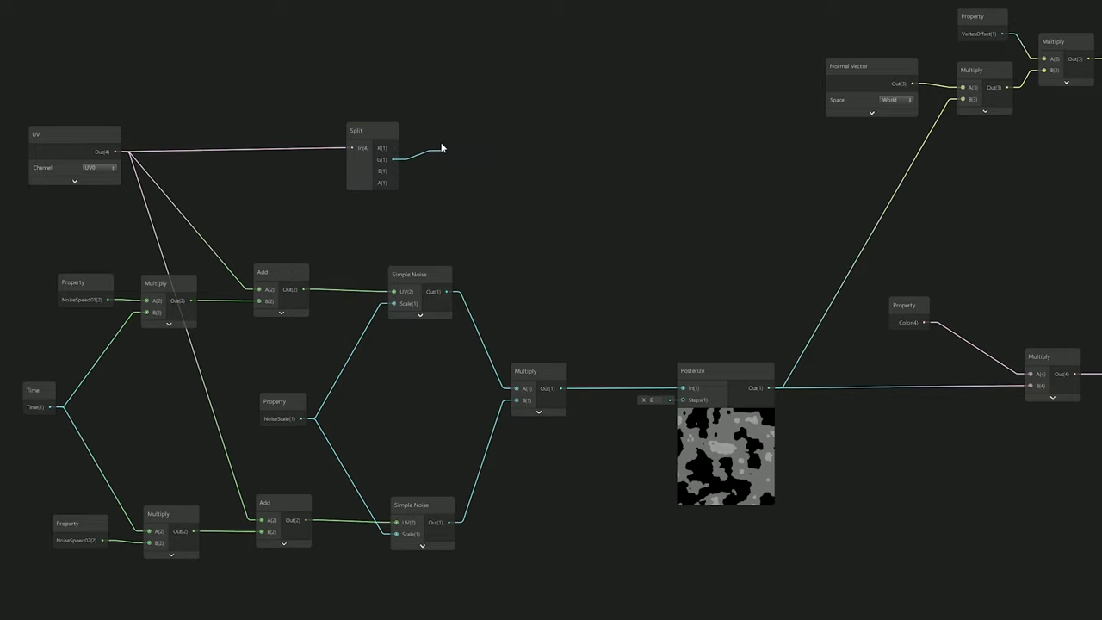
left_click_drag(440, 148, 441, 147)
type("power")
left_click(456, 177)
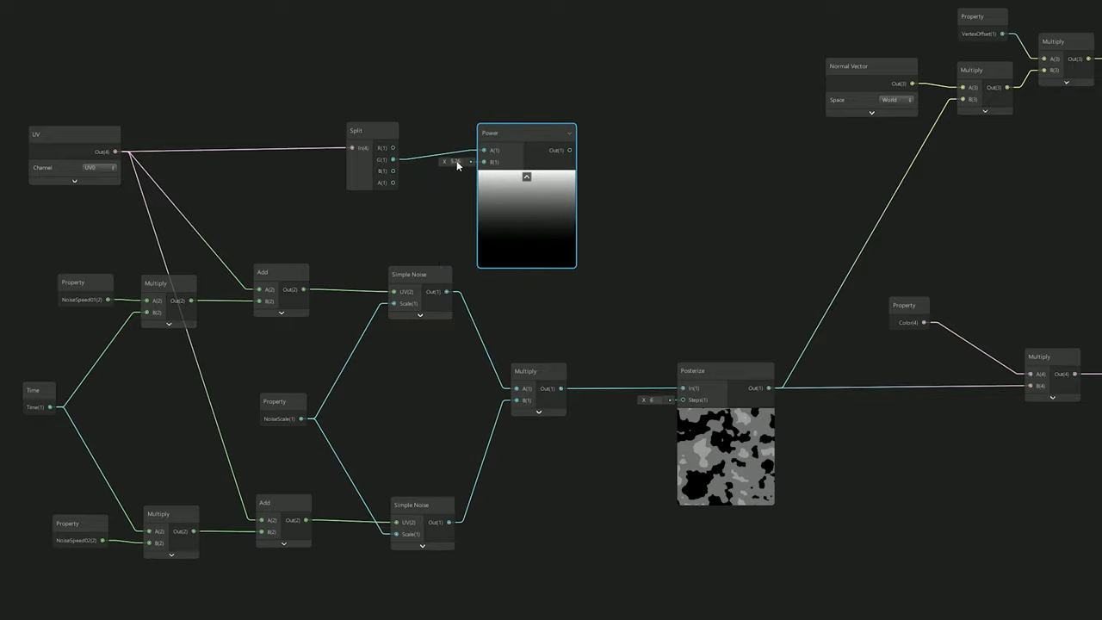
left_click_drag(446, 160, 504, 179)
Add the Power gradient to the posterized noise and feed the sum into the colour Multiply B.
left_click_drag(577, 151, 624, 188)
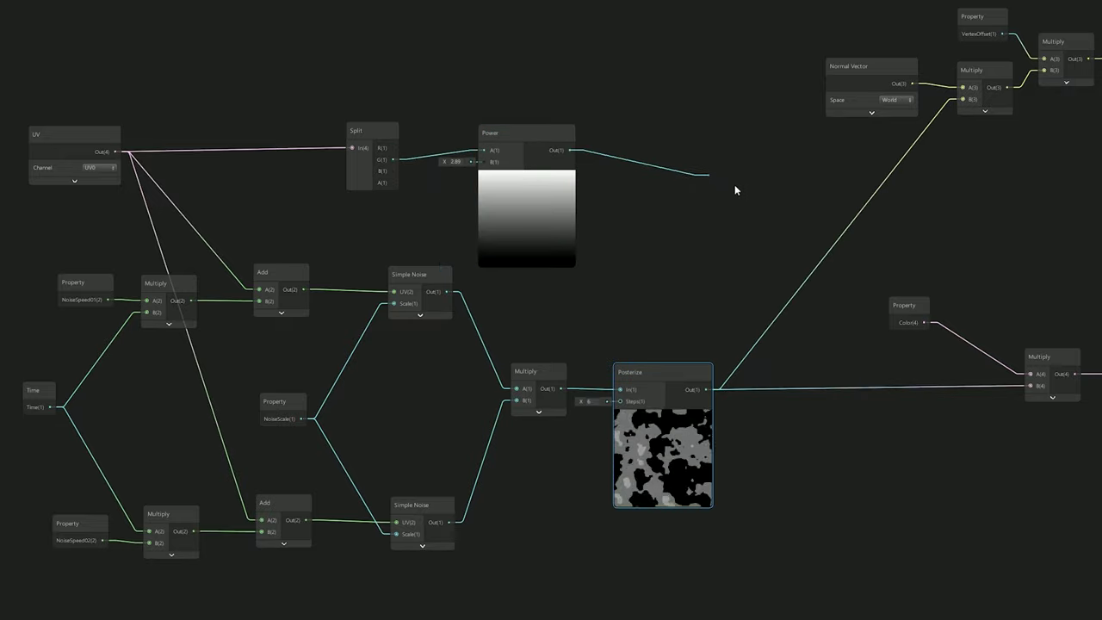
left_click_drag(733, 184, 781, 292)
type("add")
key("Return")
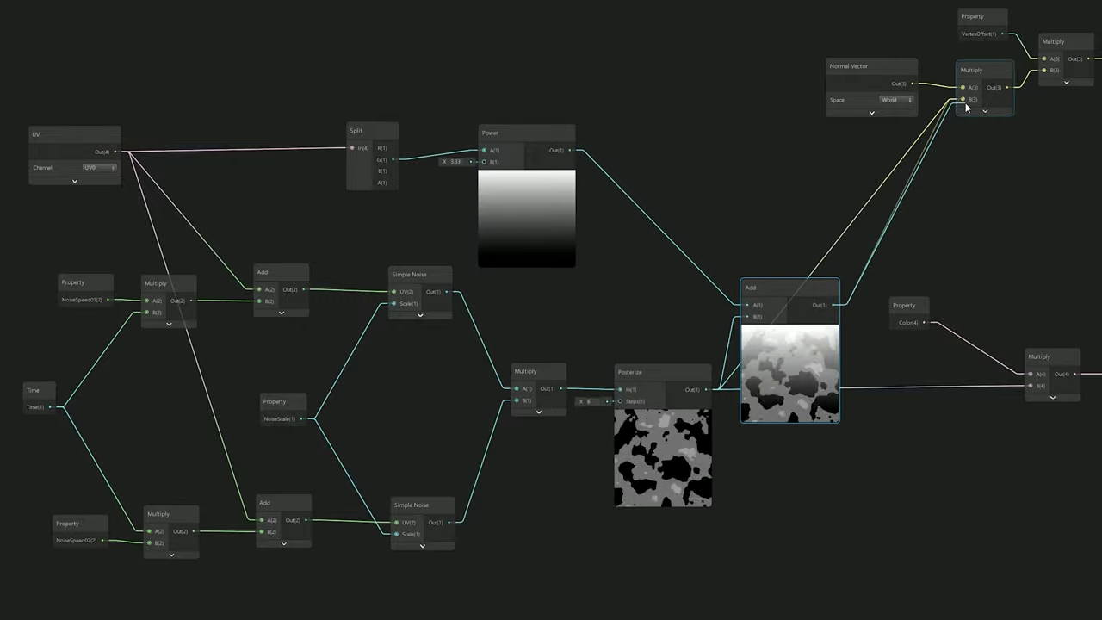
left_click_drag(833, 305, 1029, 385)
middle_click_drag(773, 307, 506, 315)
left_click(391, 426)
middle_click_drag(401, 210, 539, 230)
left_click(373, 170)
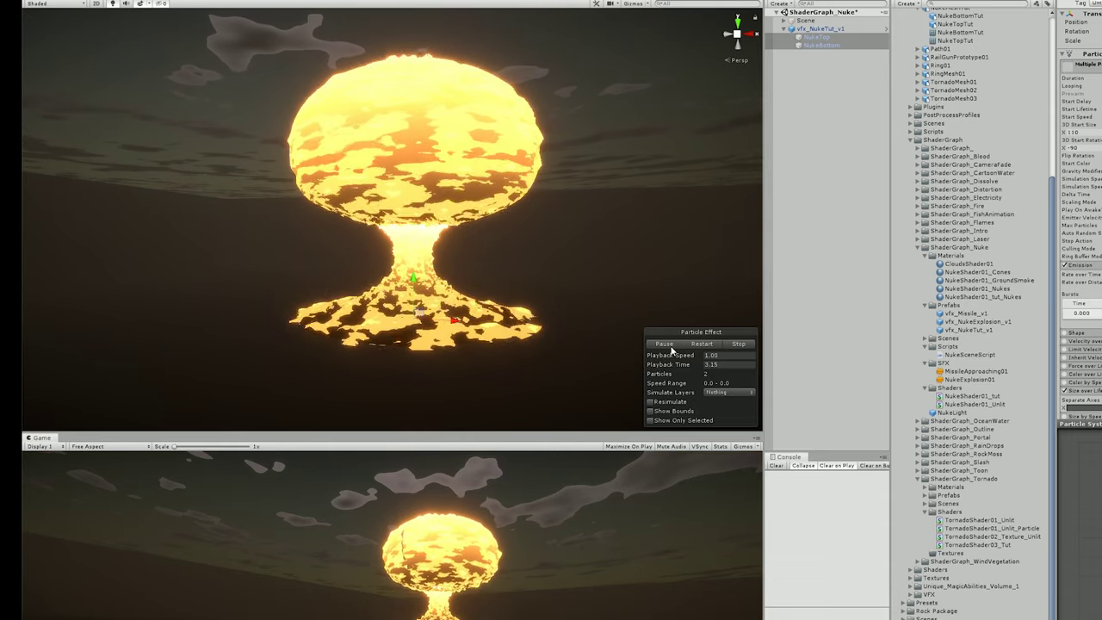
Pause, view the cloud from beneath, select NukeTop and NukeBottom, and restart the explosion twice.
left_click(667, 344)
left_click_drag(547, 94, 529, 160, "alt")
left_click_drag(500, 252, 499, 249, "alt")
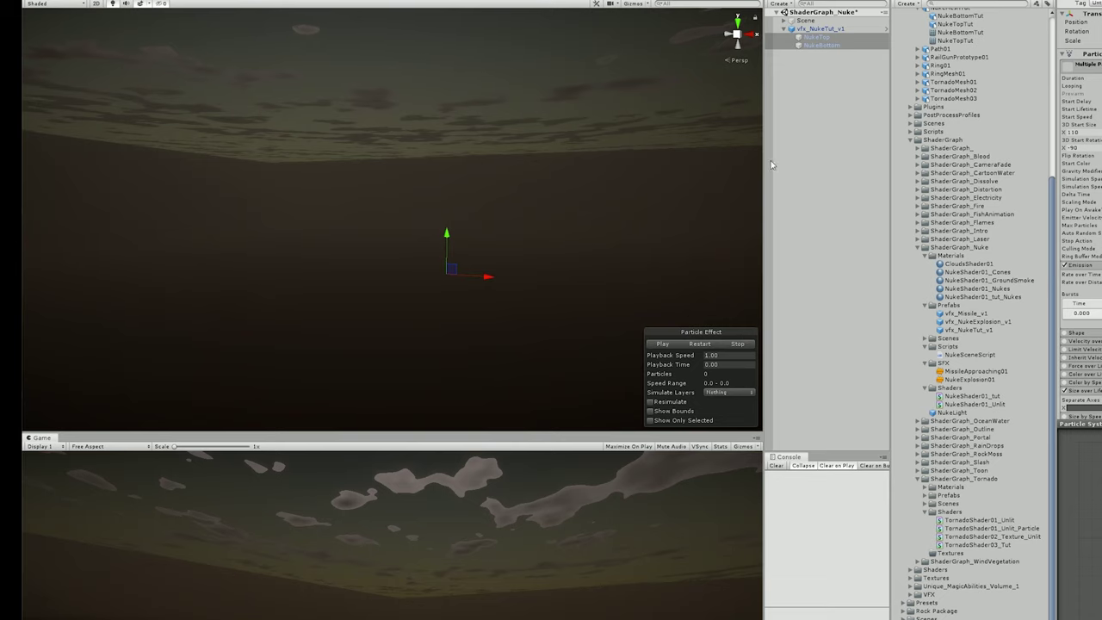
left_click(809, 39)
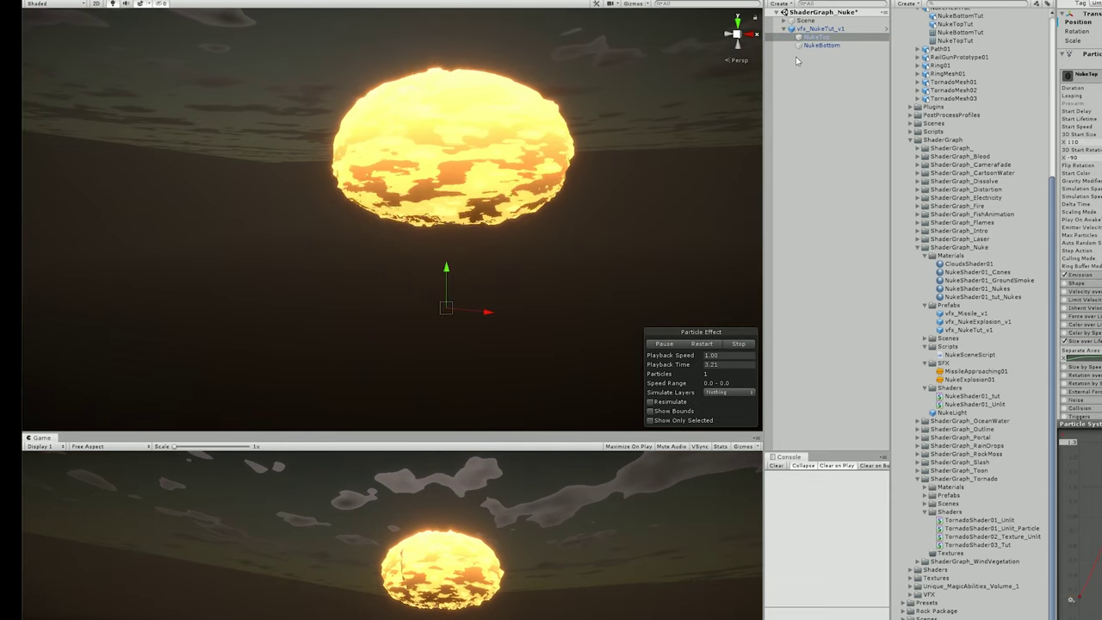
left_click(821, 44, "ctrl")
left_click(695, 346)
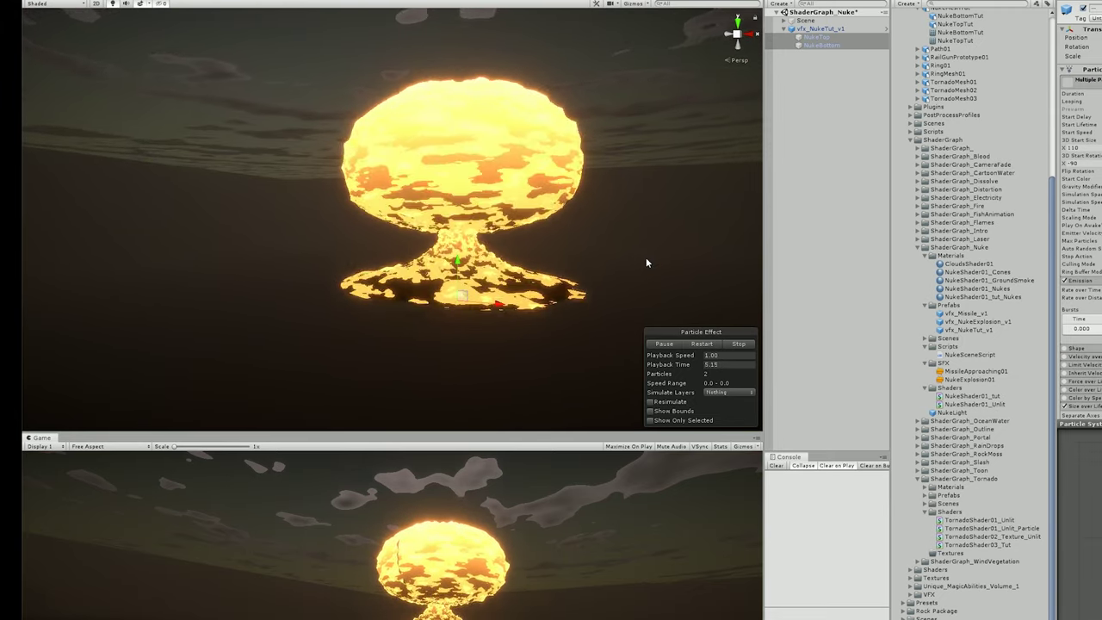
left_click(704, 345)
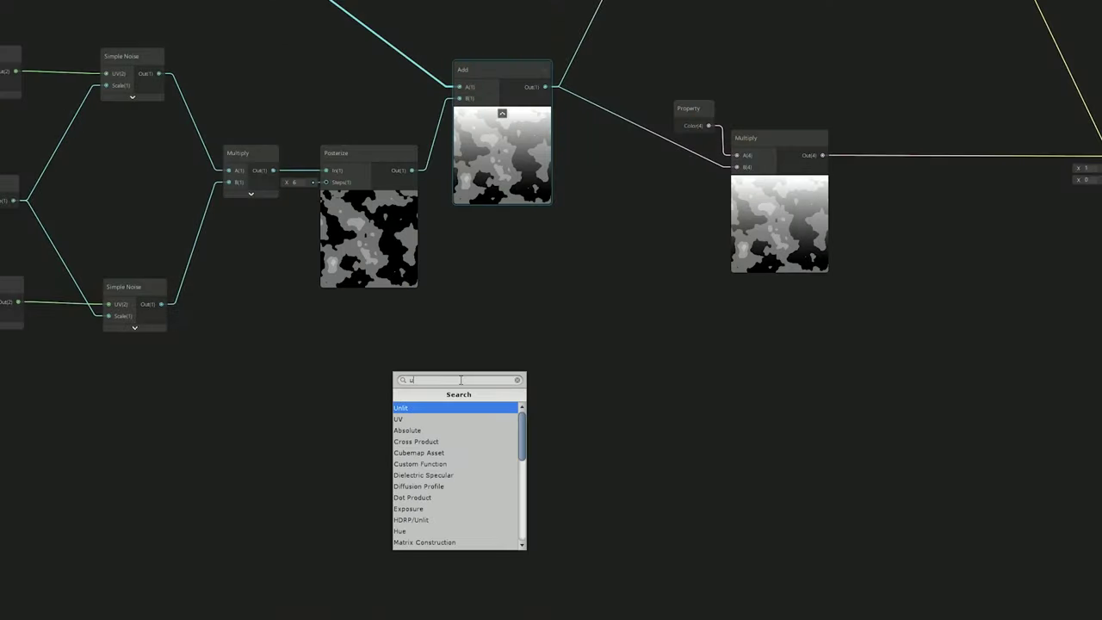
Add a UV node set to UV1, split it, and wire Split R into Unlit Master Alpha.
type("v")
key("Return")
left_click(544, 436)
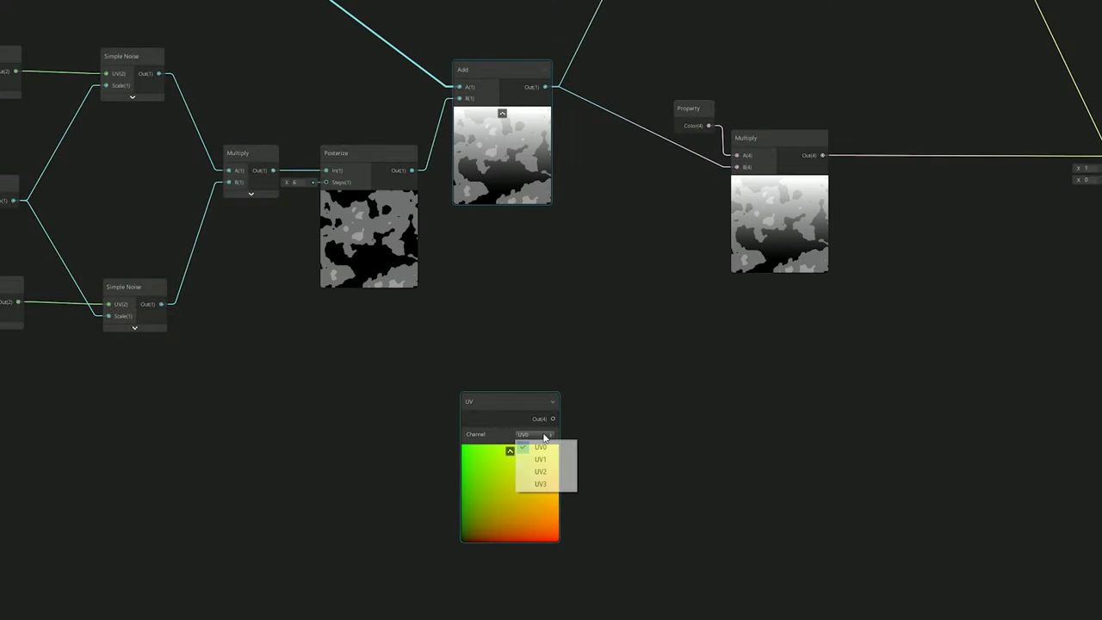
left_click(540, 460)
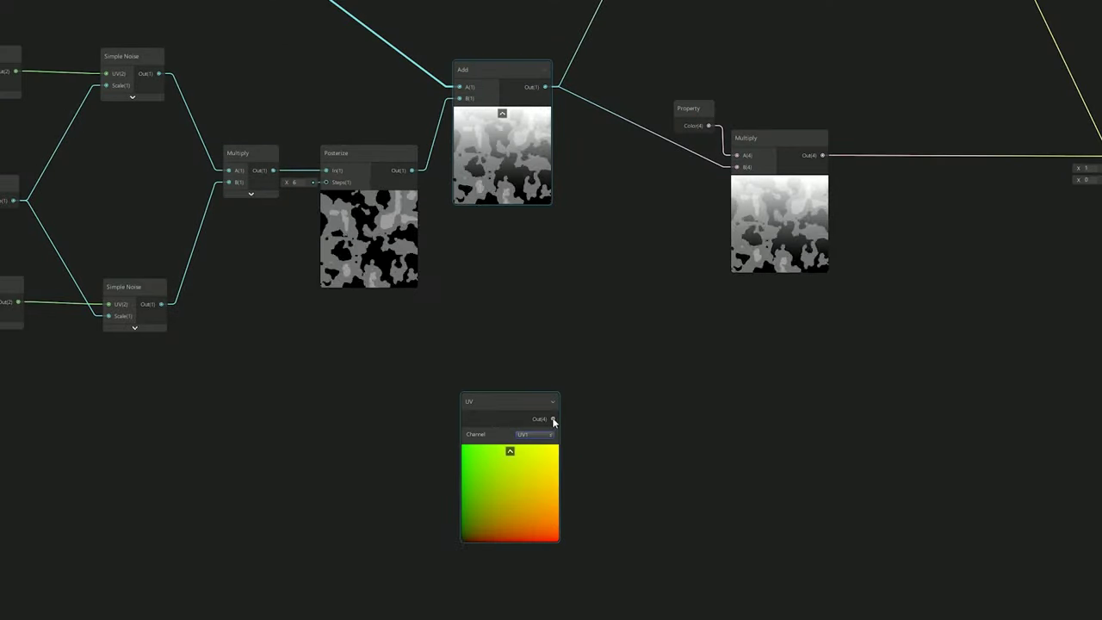
key("space")
type("split")
key("Return")
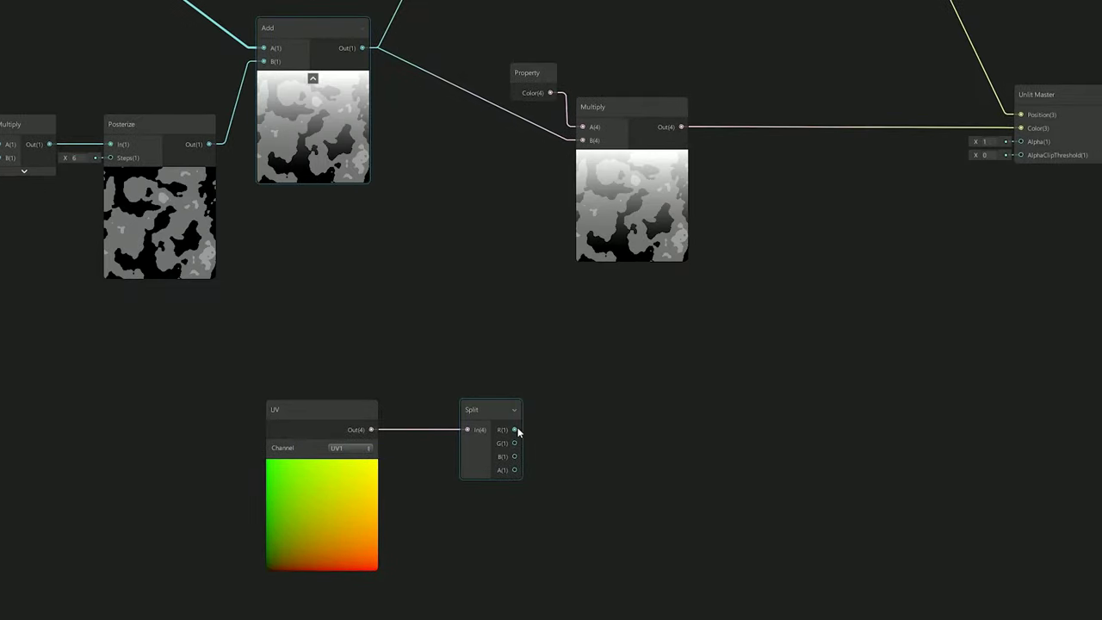
left_click_drag(573, 426, 1020, 142)
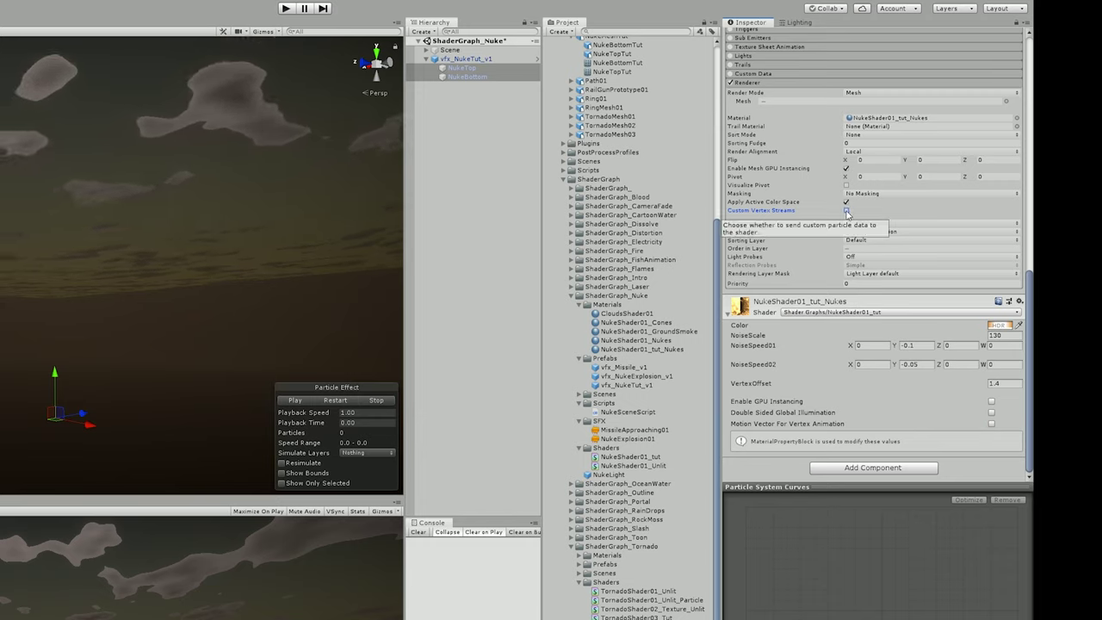
Enable custom vertex streams, remove Color, add UV2 and move Normal above UV.
left_click(846, 212)
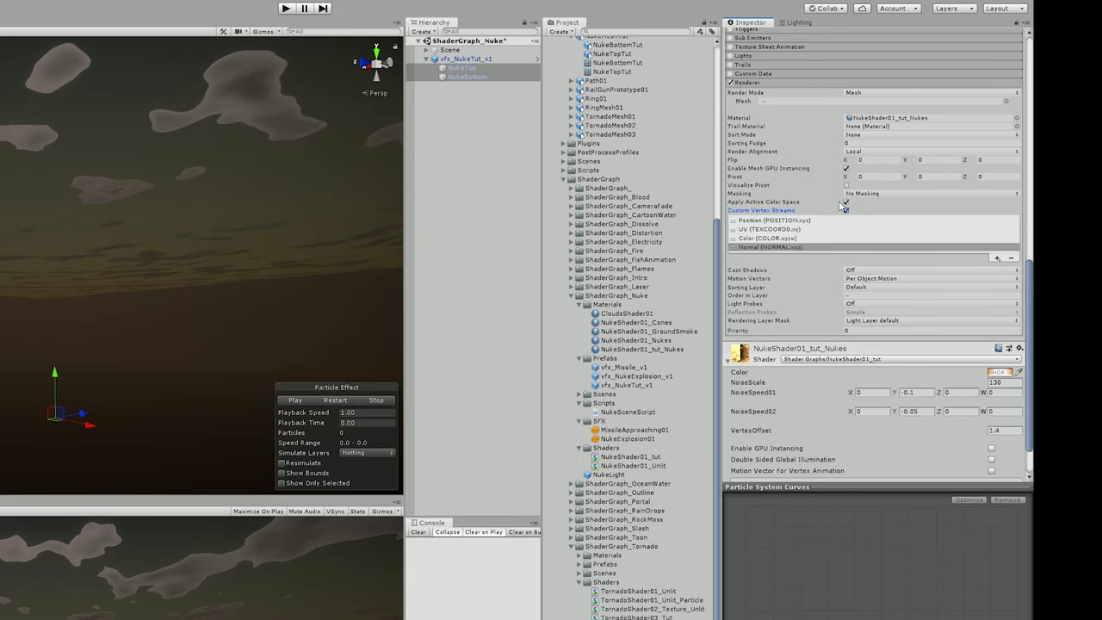
left_click(779, 237)
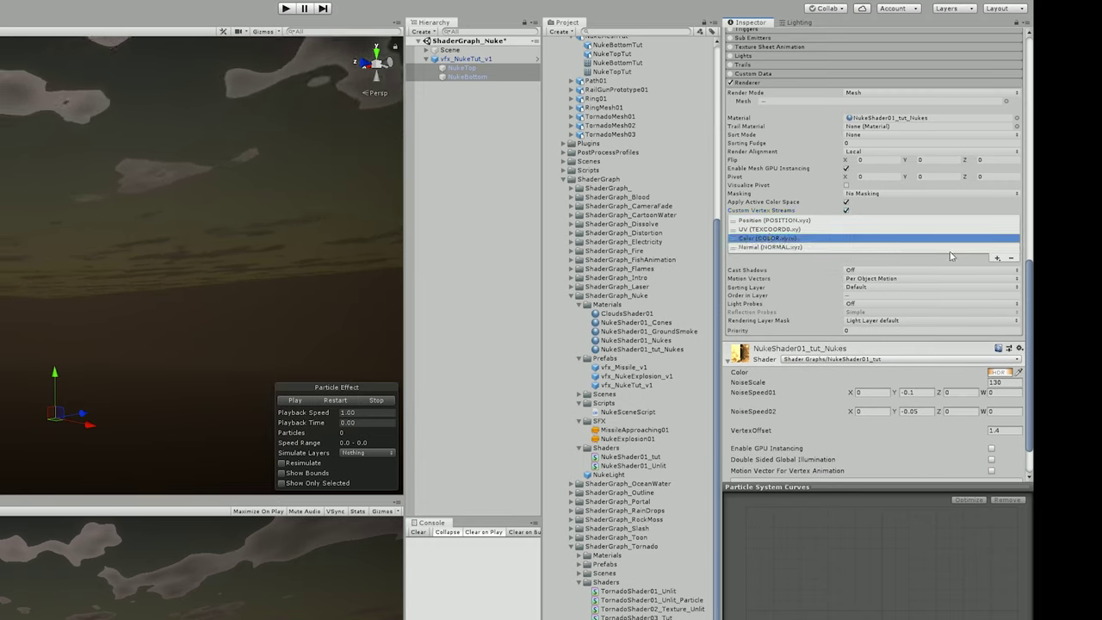
left_click(1010, 258)
left_click(996, 249)
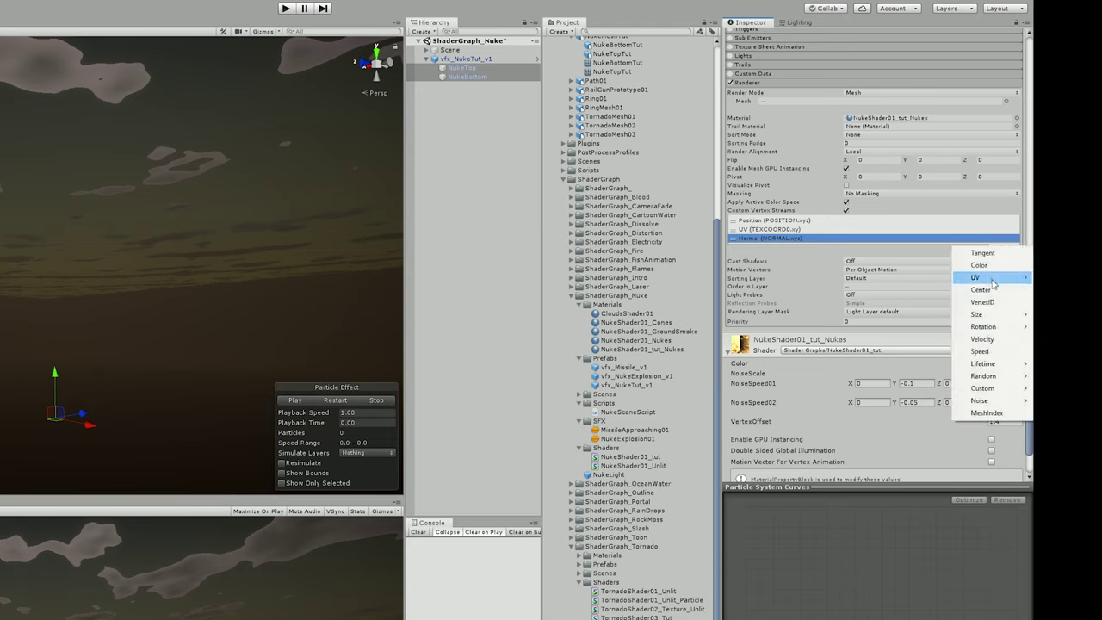
mouse_move(979, 282)
left_click(912, 277)
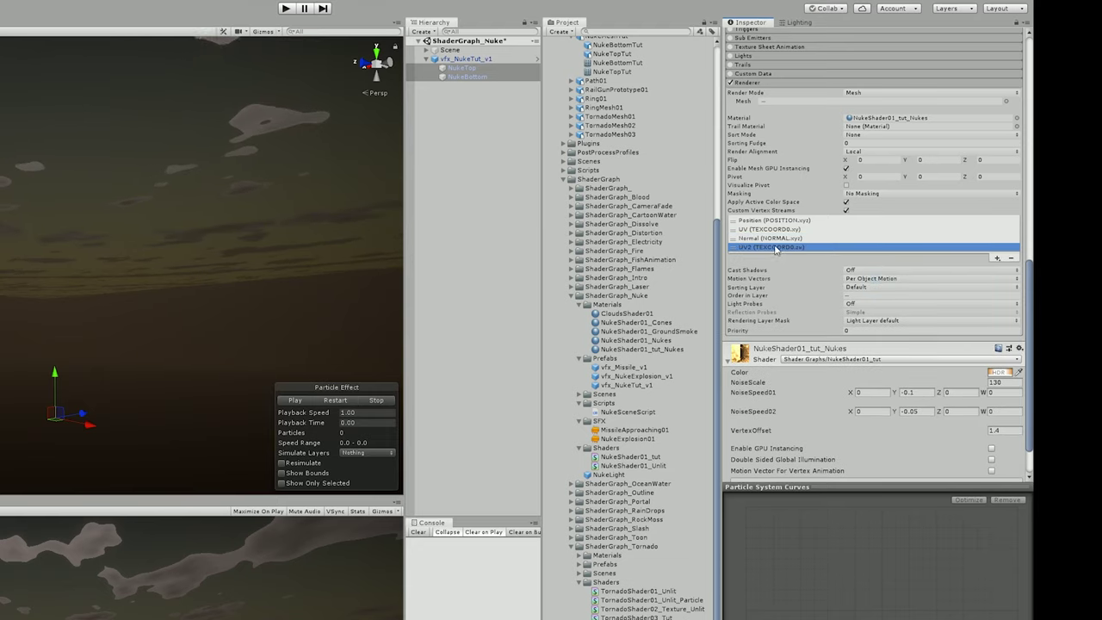
left_click_drag(749, 238, 749, 228)
Add the Custom1.xyzw stream and enable the Custom Data module.
left_click(998, 259)
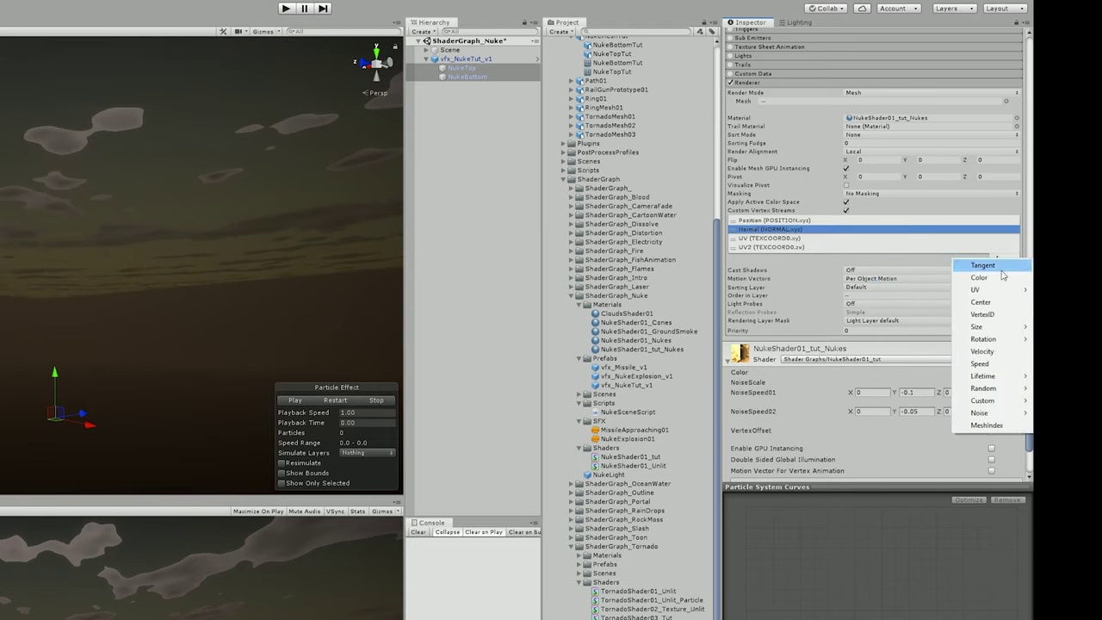
mouse_move(1001, 407)
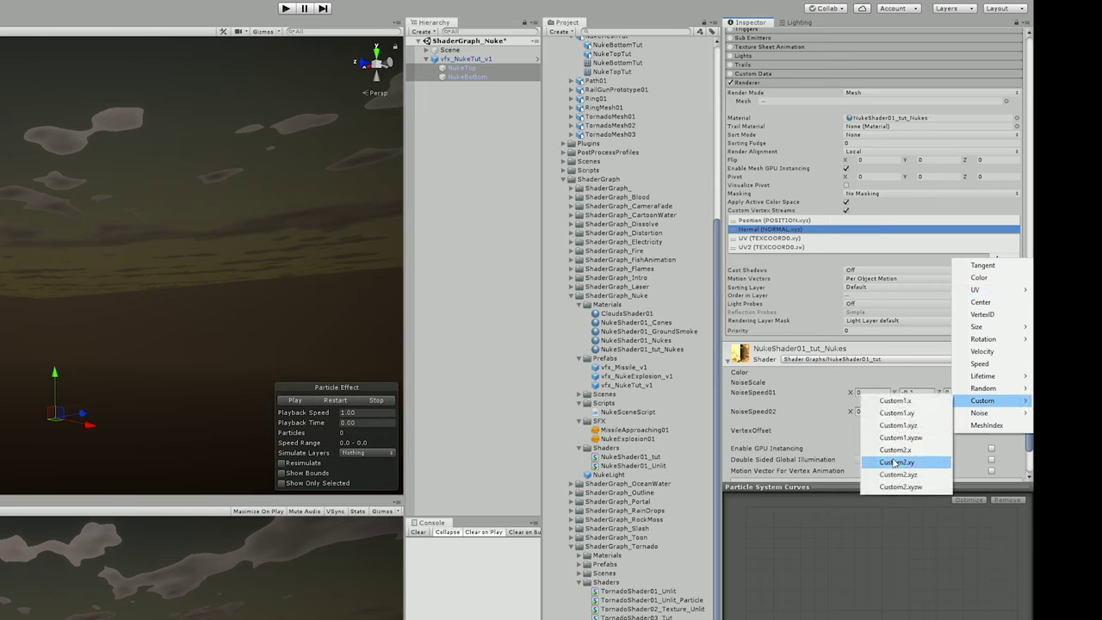
left_click(908, 437)
scroll(753, 153, "up", 4)
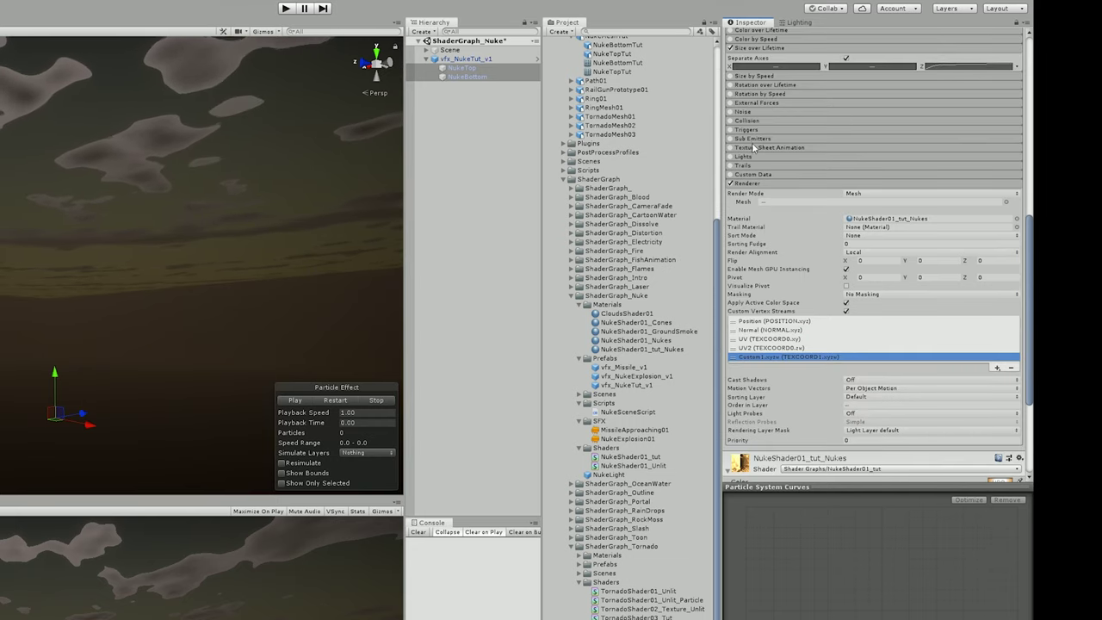
left_click(748, 174)
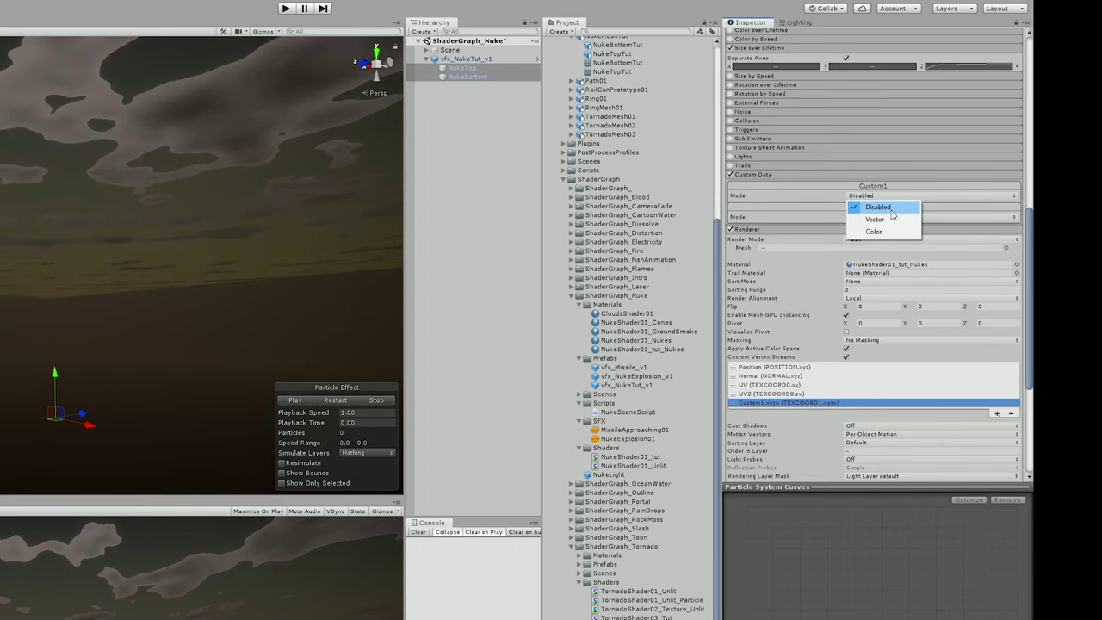
Make Custom1 a Vector with X set to 1 and preview the explosion.
left_click(876, 219)
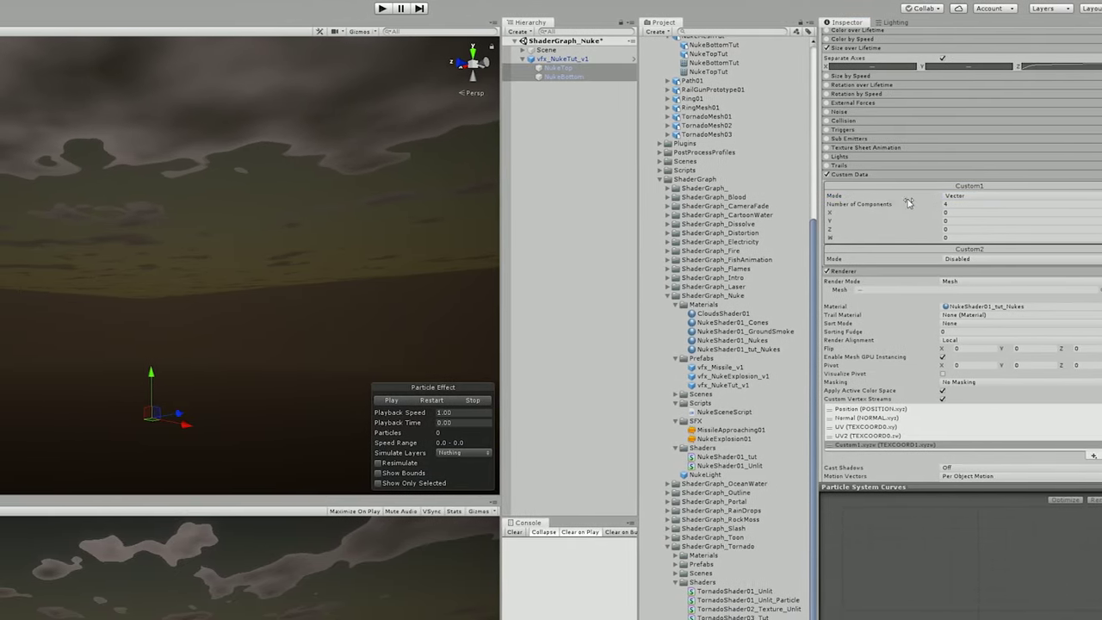
left_click(967, 213)
type("1")
left_click(458, 401)
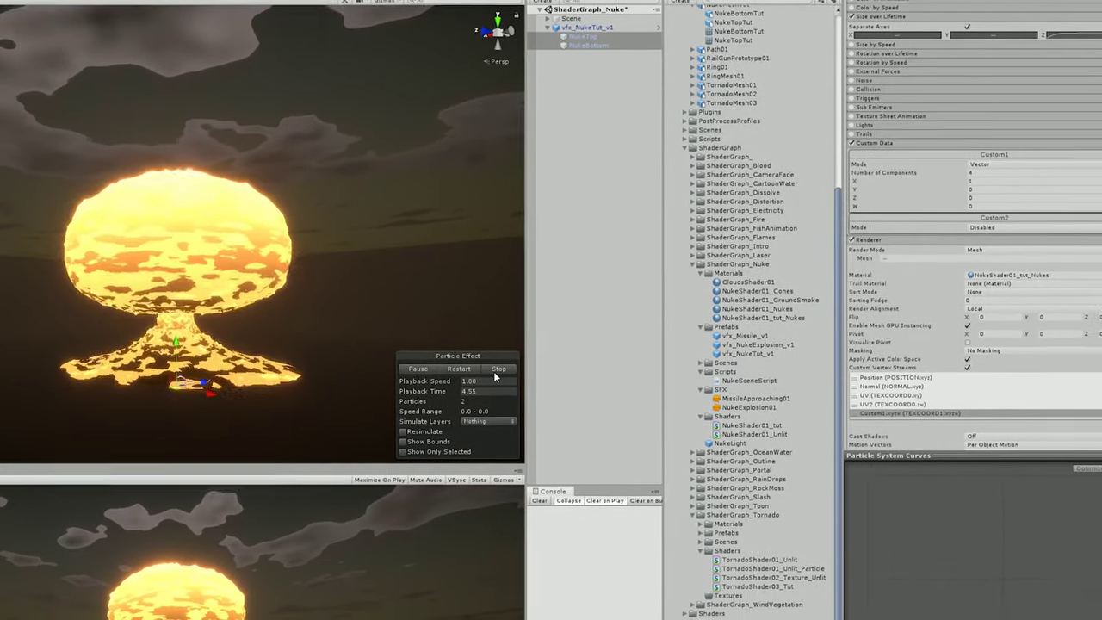
left_click(496, 370)
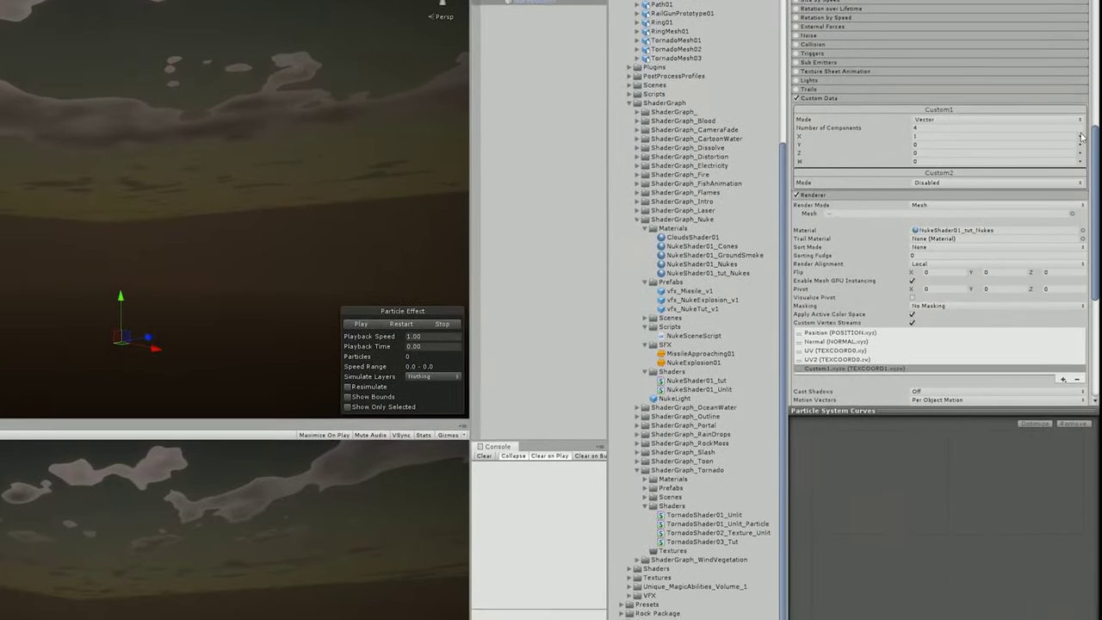
Switch Custom1 X to a curve falling from 1 to 0, then replay to test.
left_click(1101, 182)
left_click(961, 144)
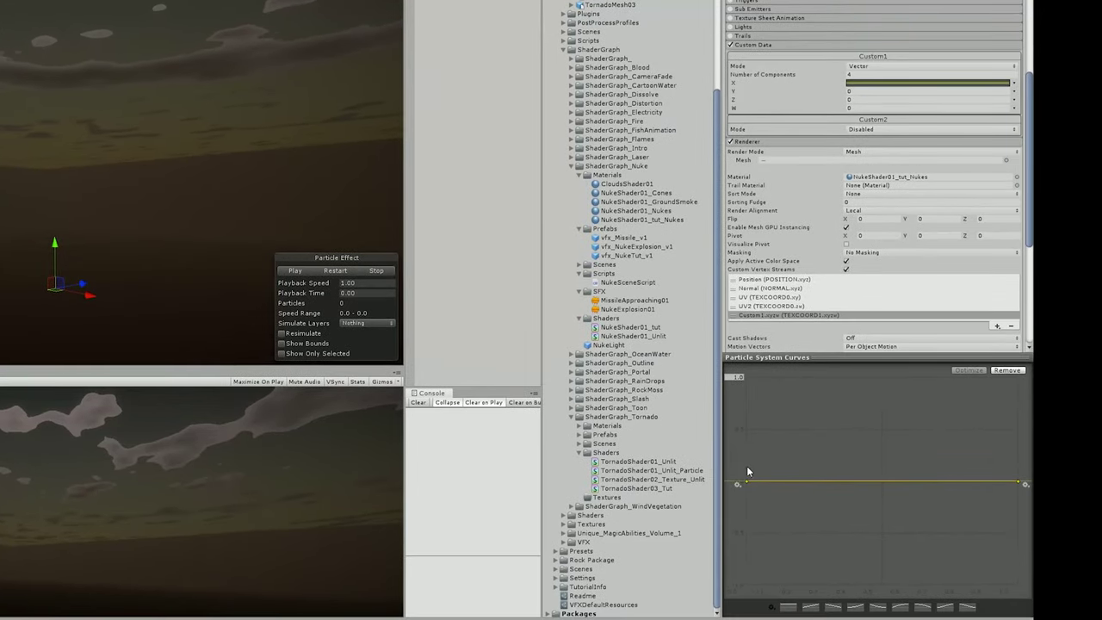
right_click(794, 522)
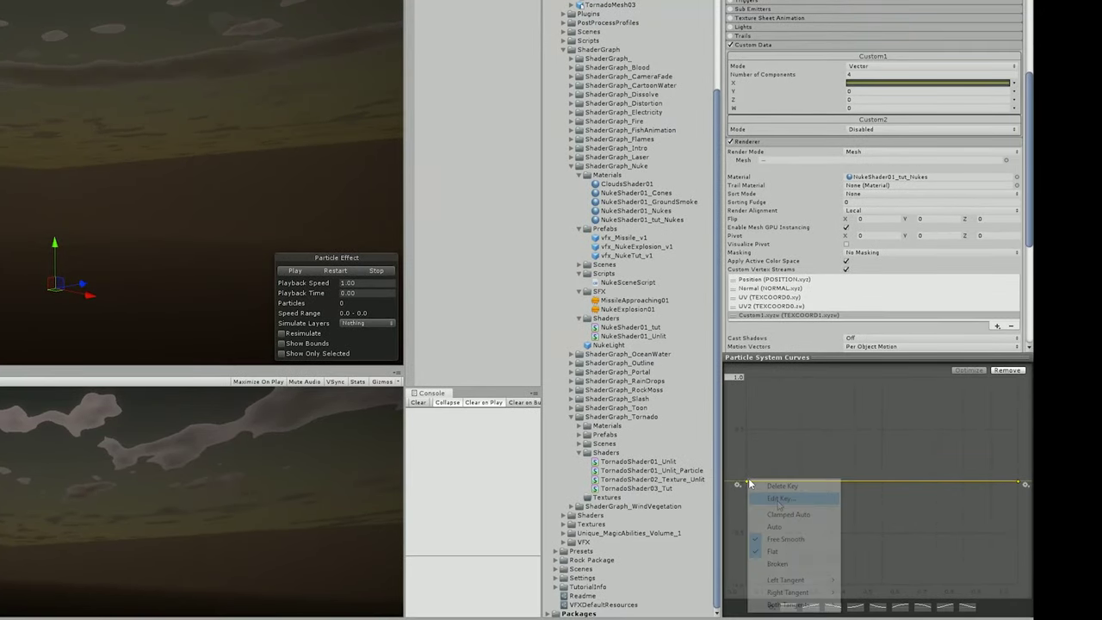
left_click(778, 500)
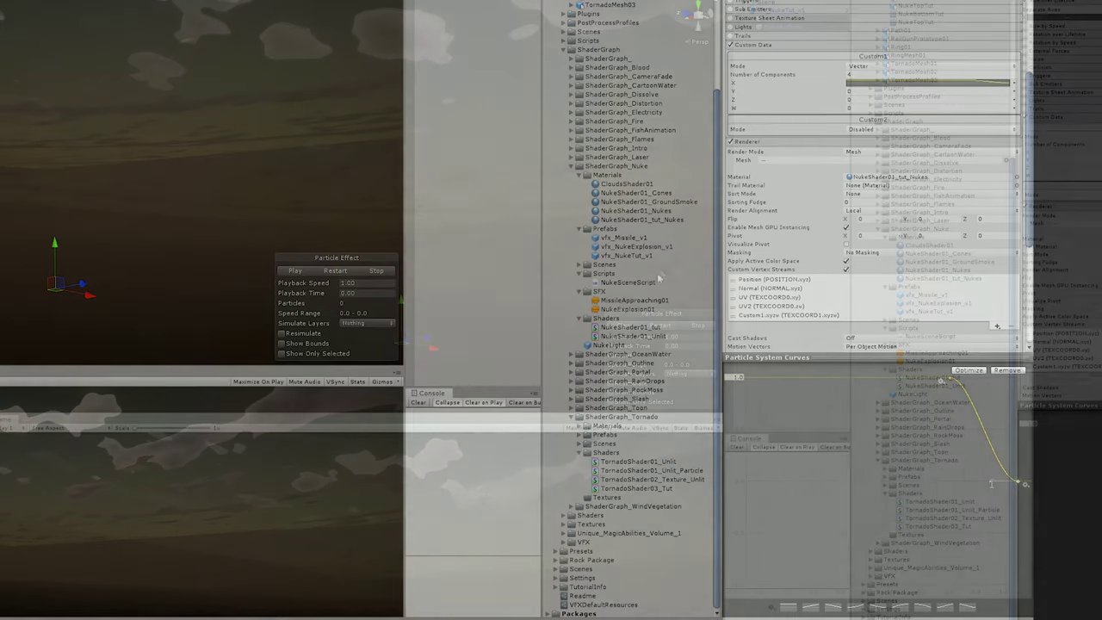
left_click(324, 271)
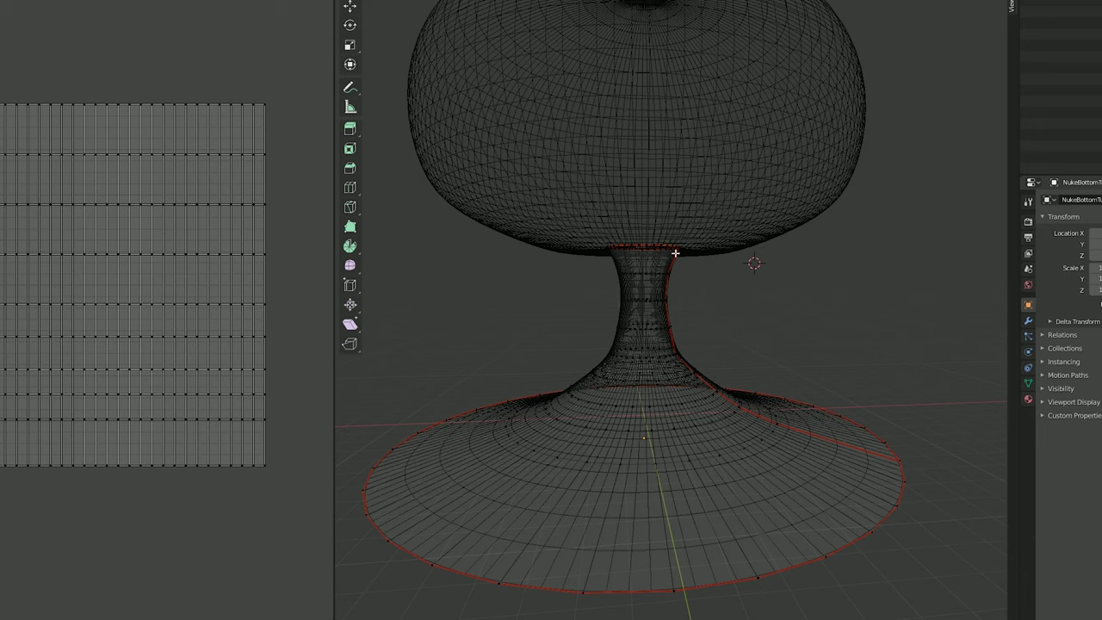
Box-select the stem's top ring and delete its vertices.
key("a")
key("b")
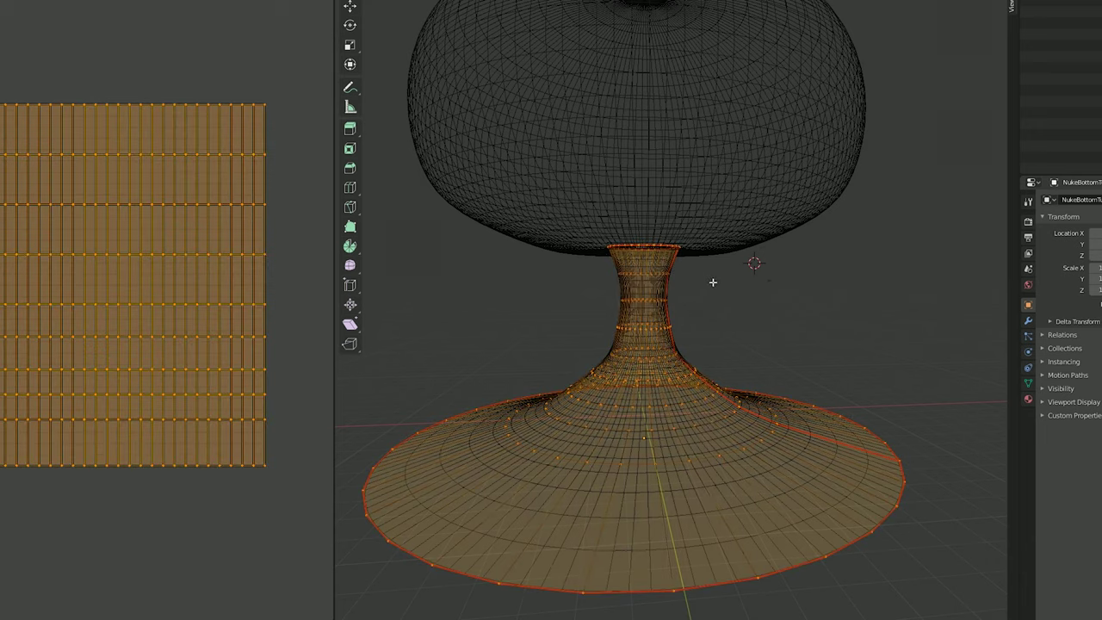
key("alt+a")
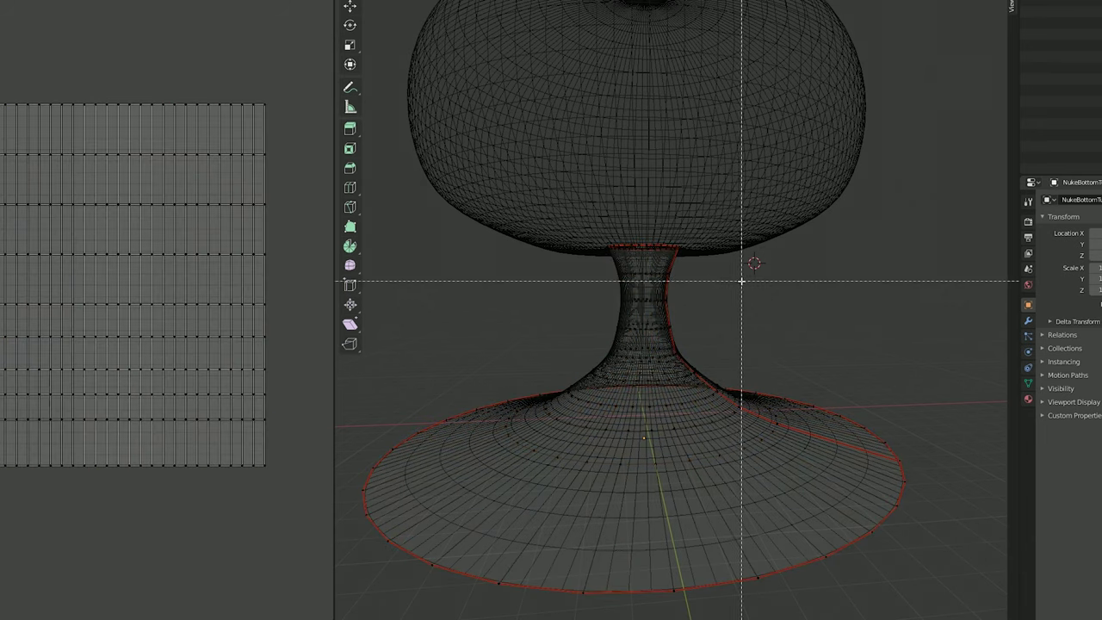
left_click_drag(738, 260, 603, 234)
key("x")
left_click(639, 210)
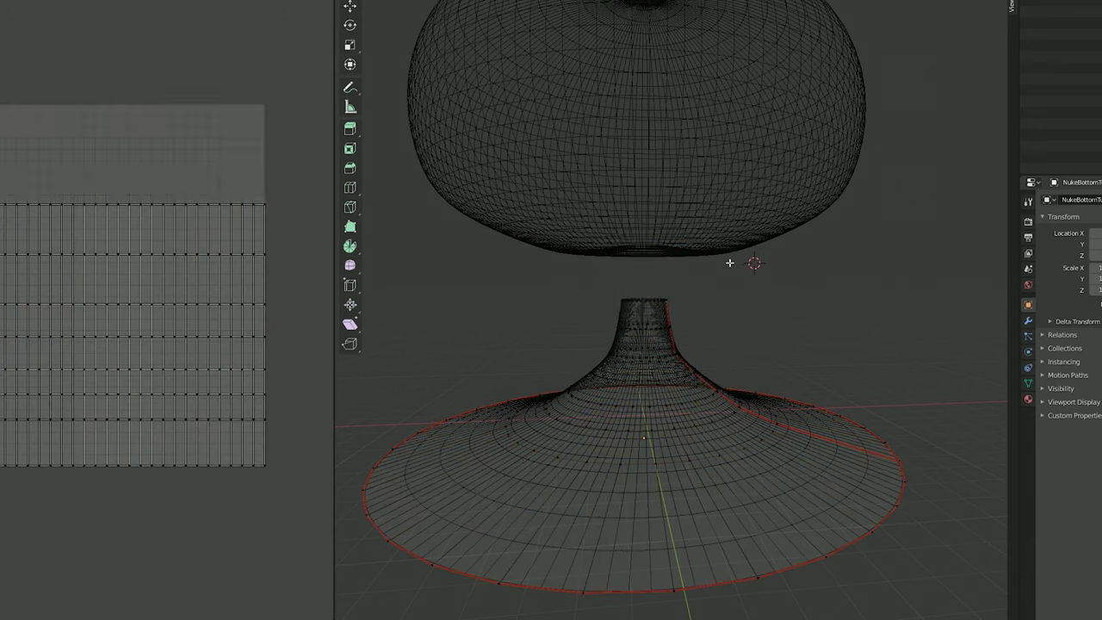
Flare the stem's new top edge loop outward and leave Edit Mode.
scroll(729, 262, "down", 1)
scroll(731, 263, "up", 3)
left_click(609, 306, "alt")
right_click(681, 284, "shift")
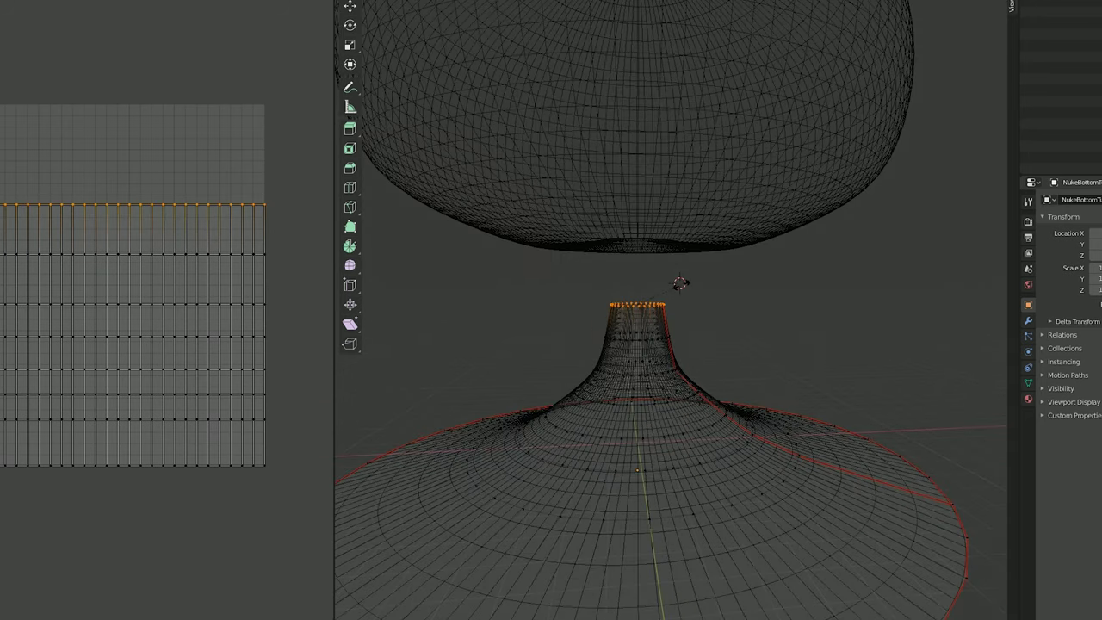
left_click(759, 283)
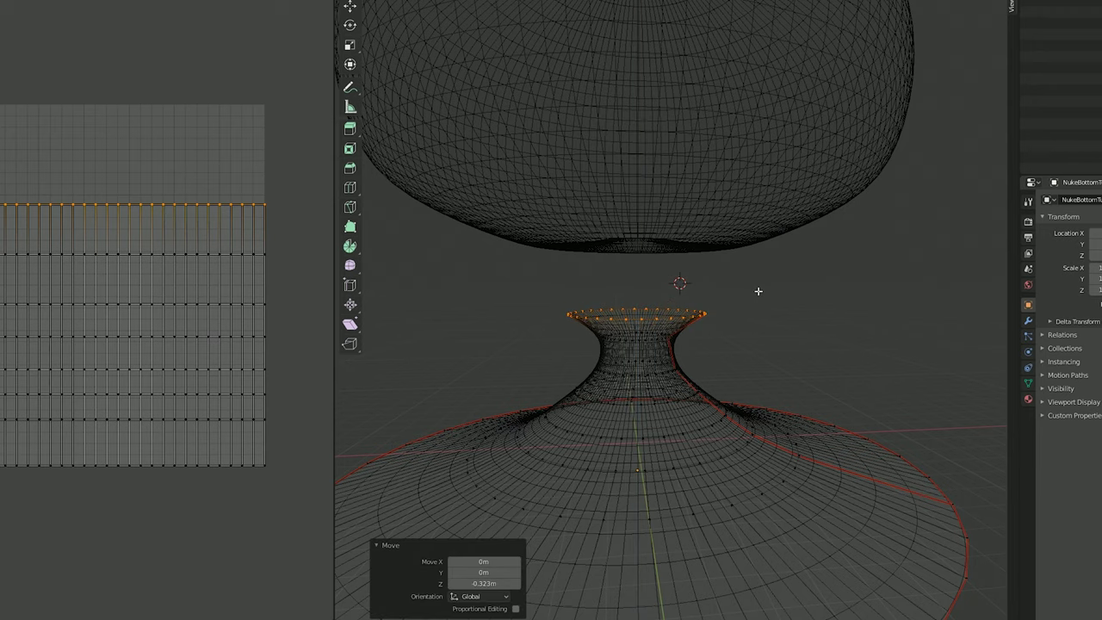
key("Tab")
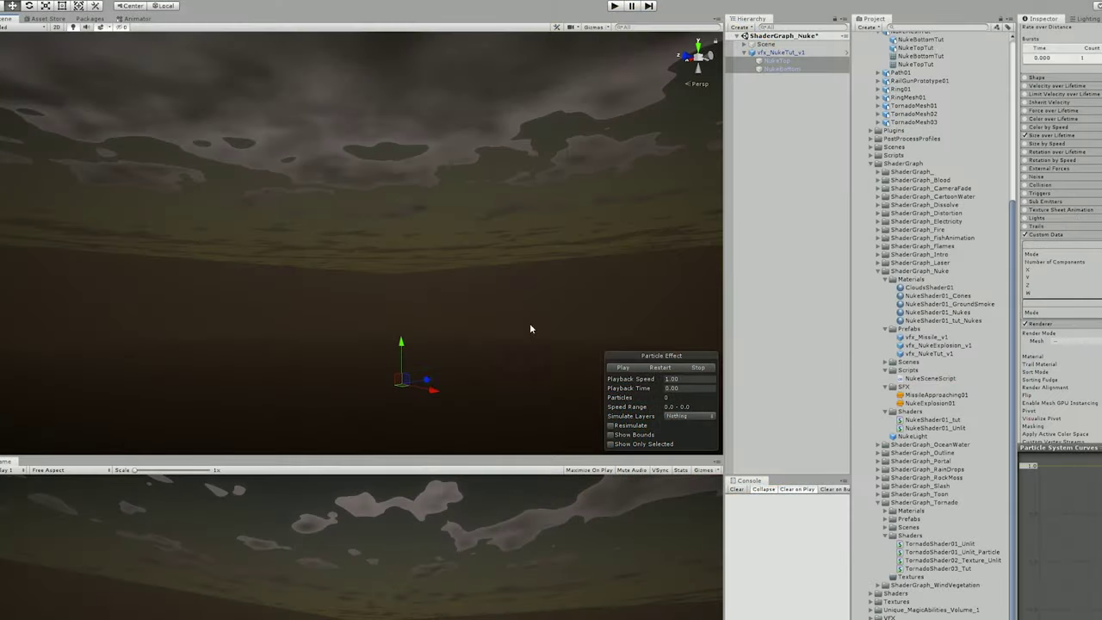
Replay vfx_NukeTut_v1 twice to watch the trimmed mushroom top swell and fade.
left_click(670, 370)
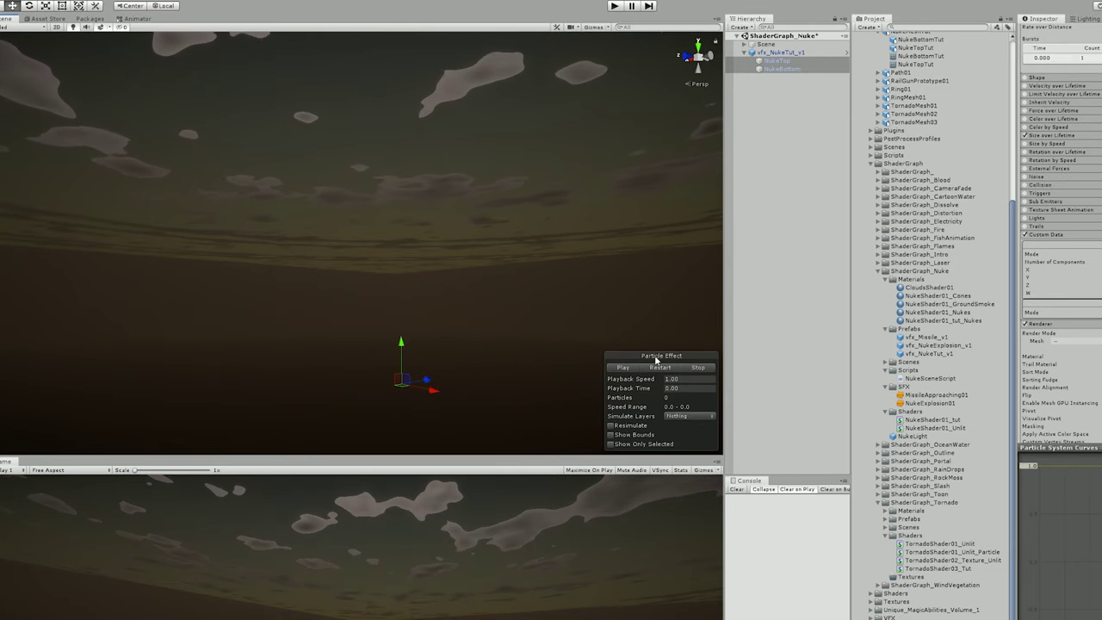
left_click(659, 366)
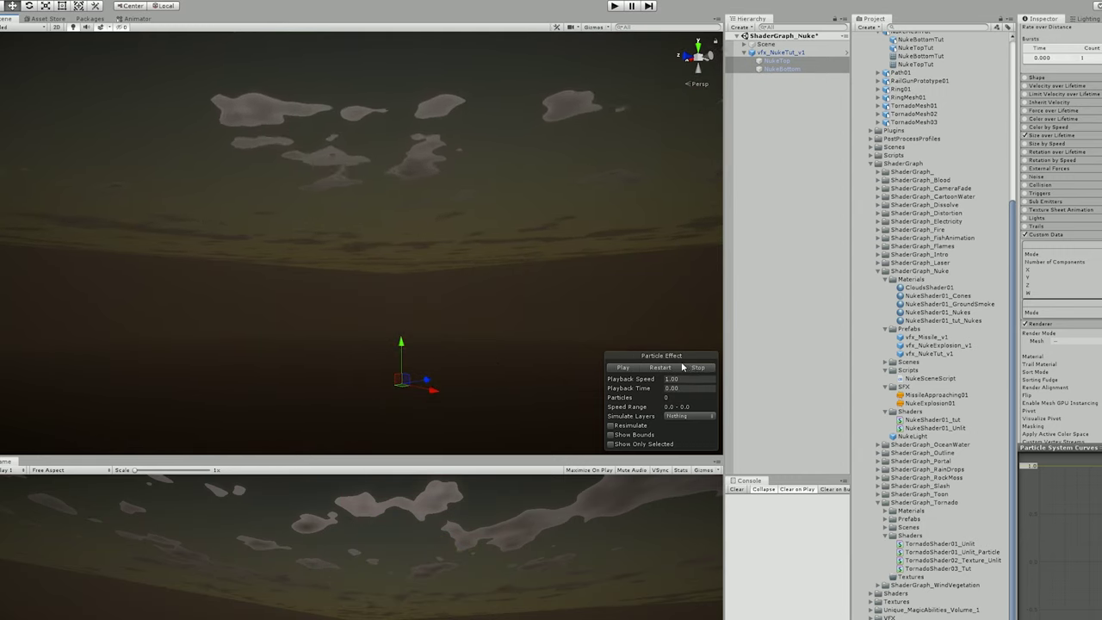
Give the Beam a start size of 250 and a warm saturated orange start colour.
left_click(798, 53)
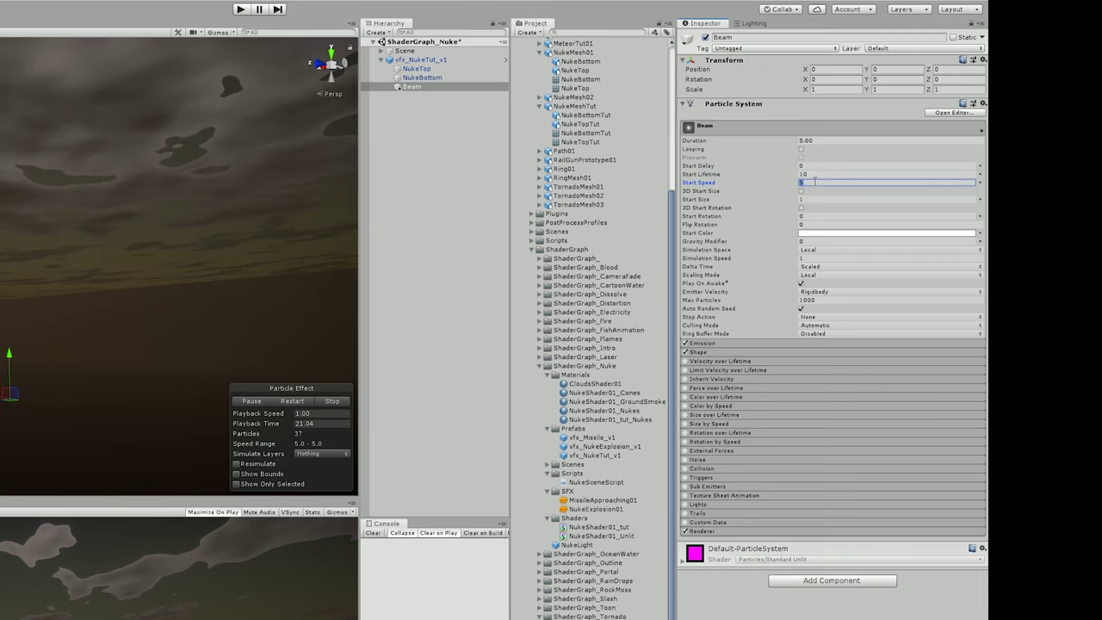
left_click(963, 200)
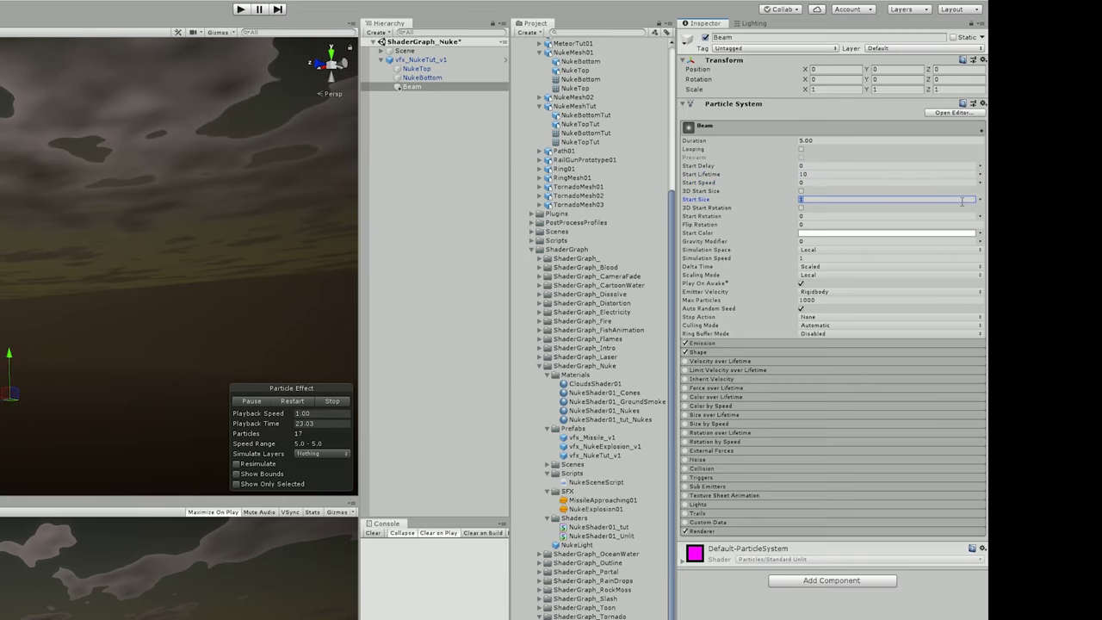
type("250")
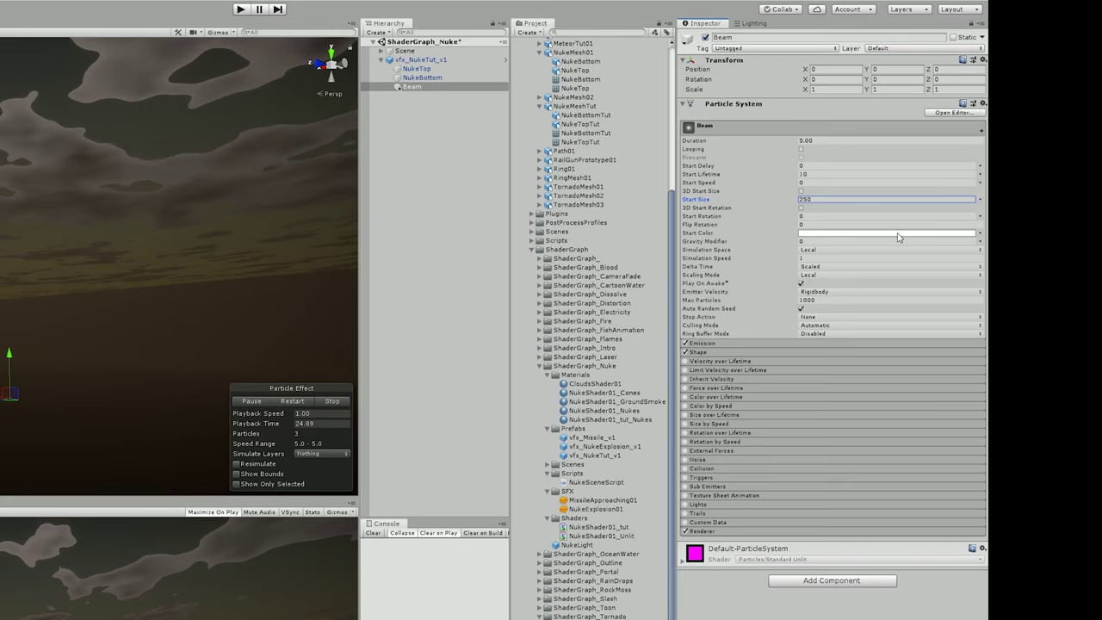
left_click(897, 236)
left_click(240, 182)
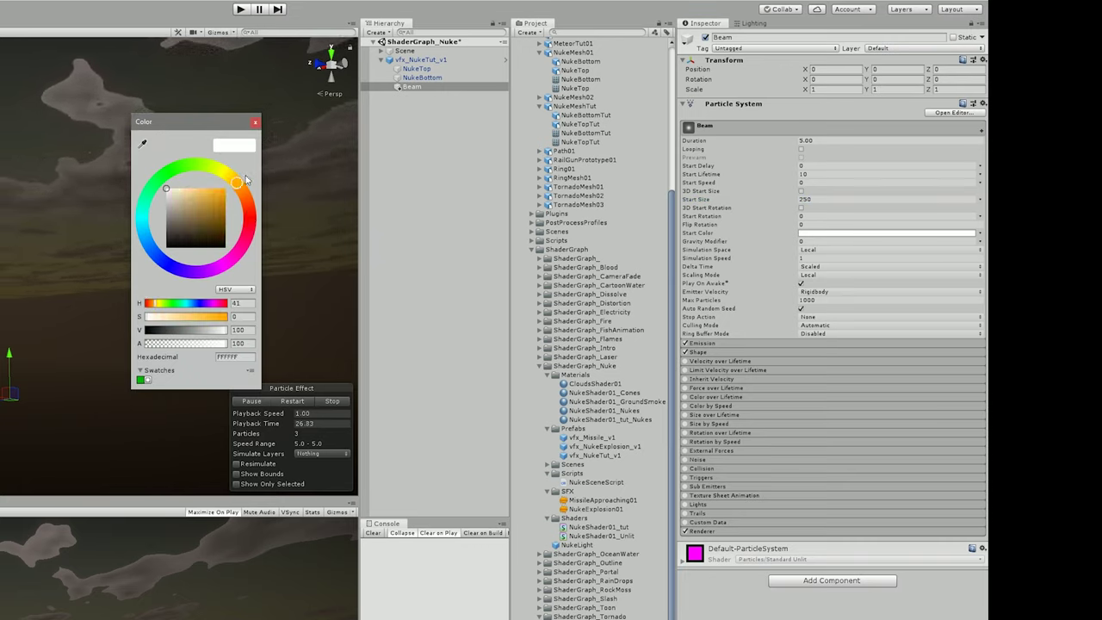
left_click(207, 189)
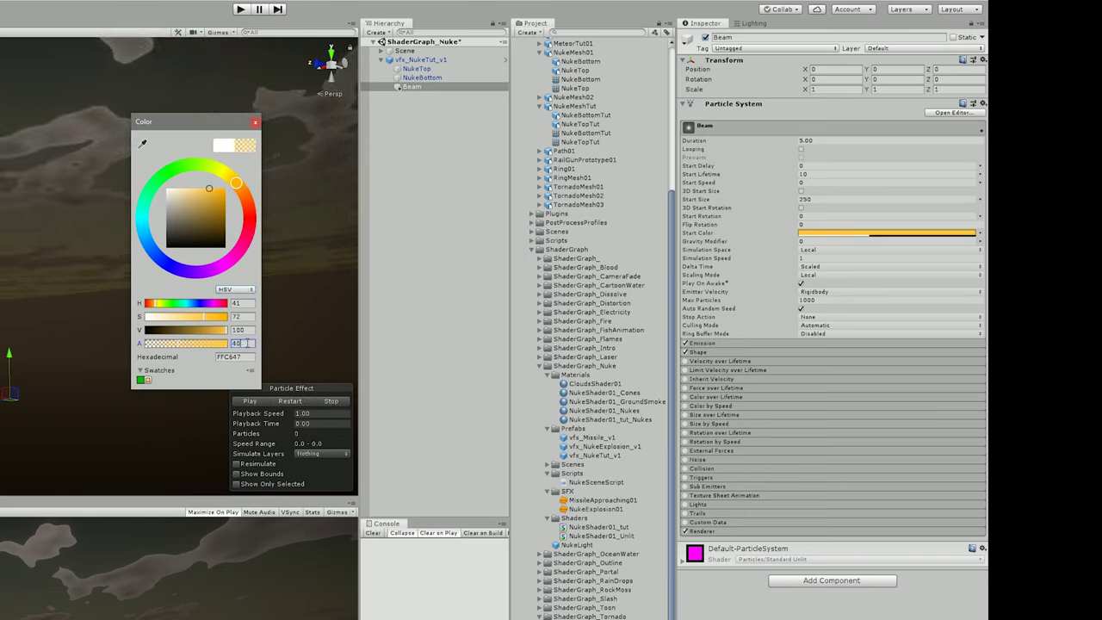
Fade the Beam's alpha to 0 and make it grow over its lifetime, then pick its material.
left_click(723, 396)
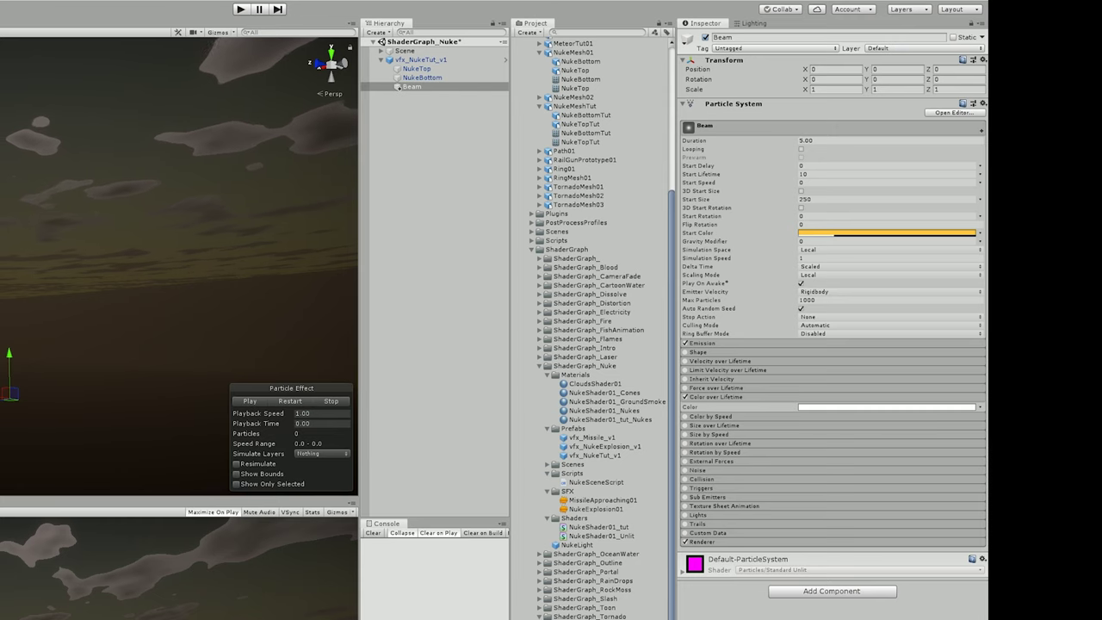
left_click(886, 407)
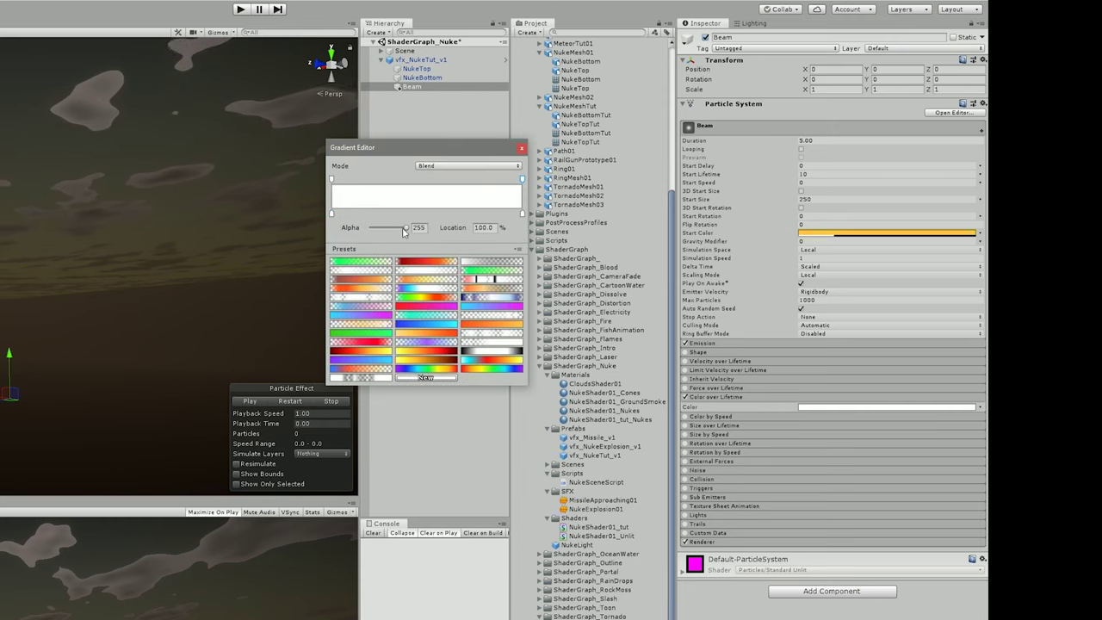
left_click_drag(405, 227, 369, 227)
left_click(714, 425)
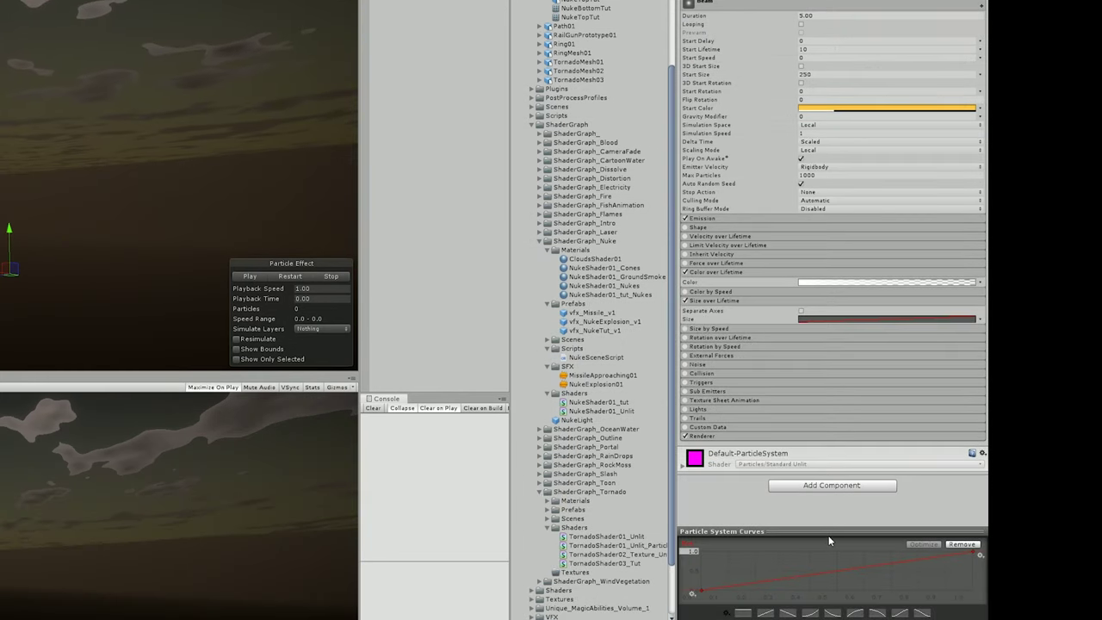
mouse_move(829, 534)
left_mouse_down()
mouse_move(831, 461)
mouse_move(828, 516)
left_mouse_up()
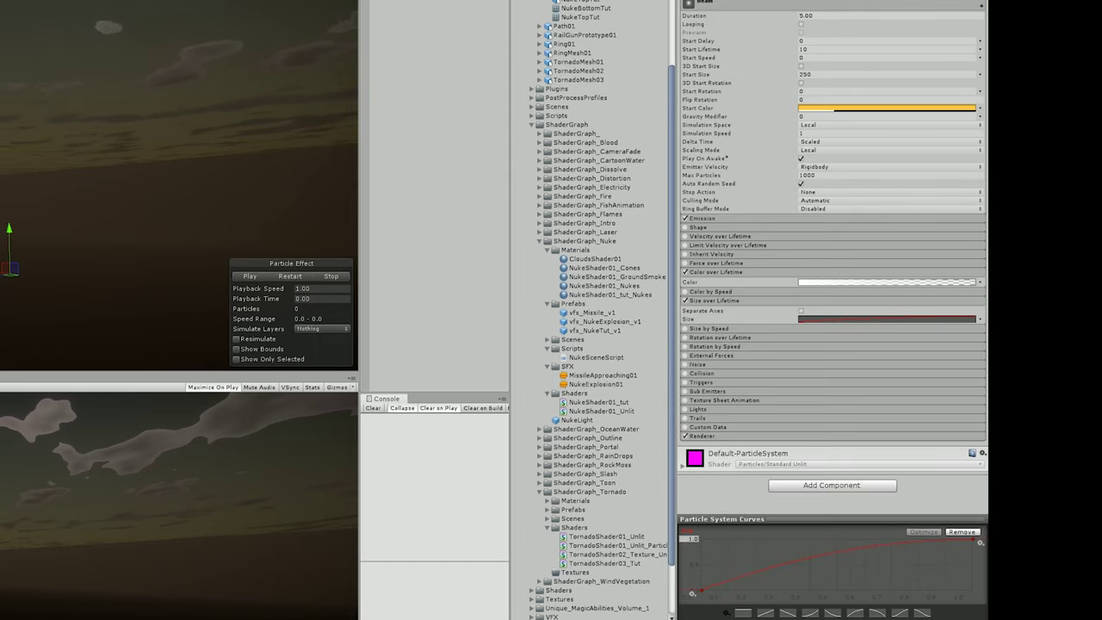
left_click(729, 436)
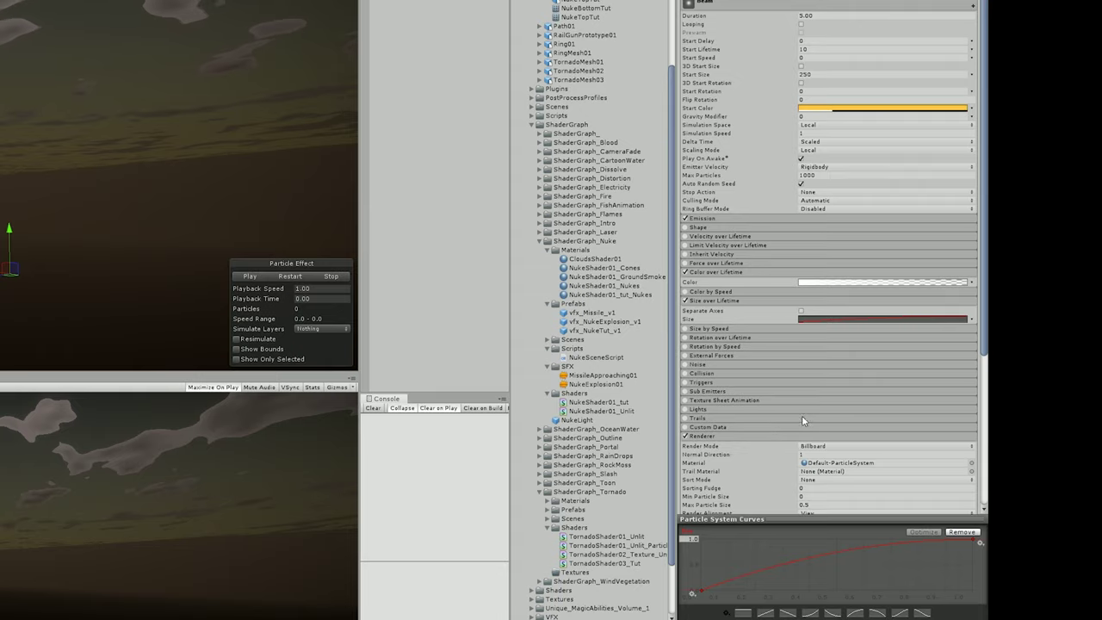
scroll(801, 415, "down", 5)
left_click(971, 258)
Assign Beam02White_HDR, lower the start colour alpha to 20, and replay to check the glow.
left_click(632, 151)
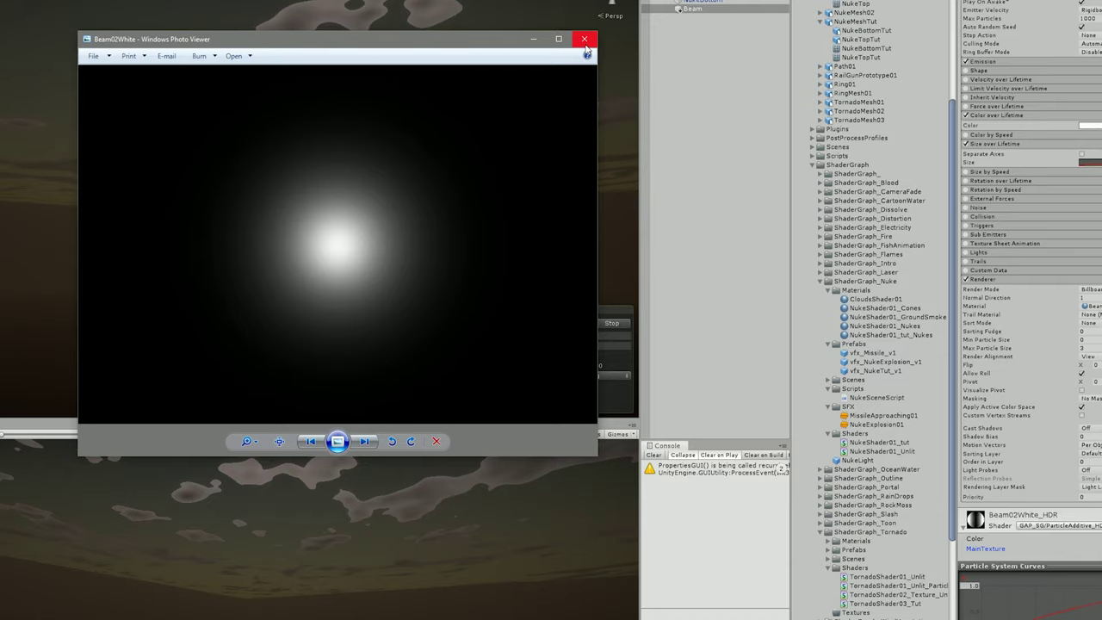
left_click(585, 45)
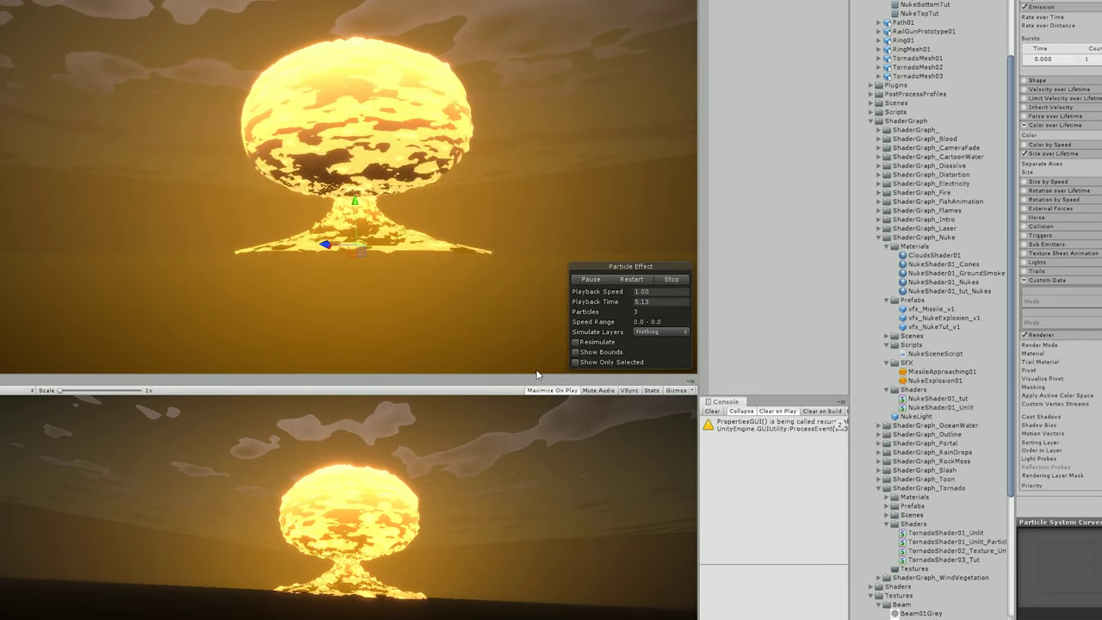
left_click_drag(620, 380, 620, 416)
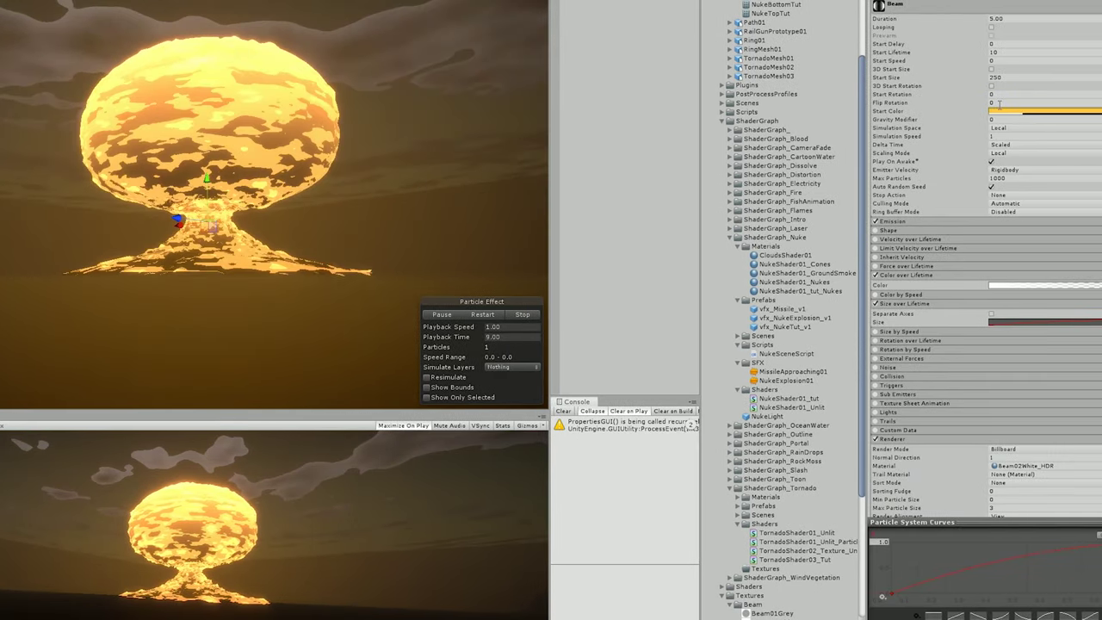
left_click(1091, 101)
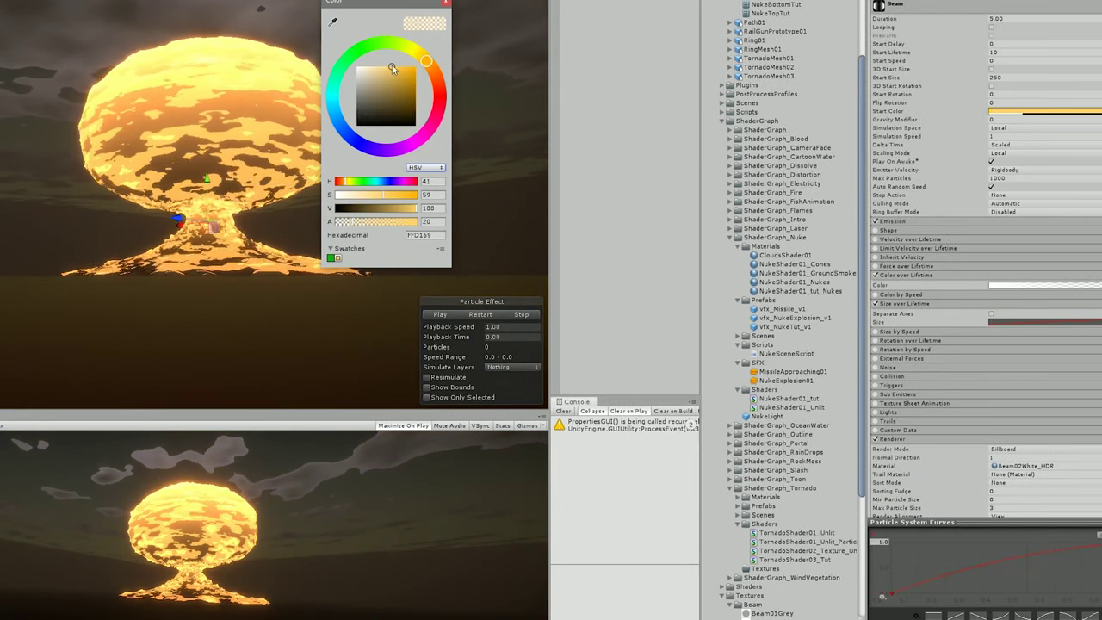
left_click(440, 314)
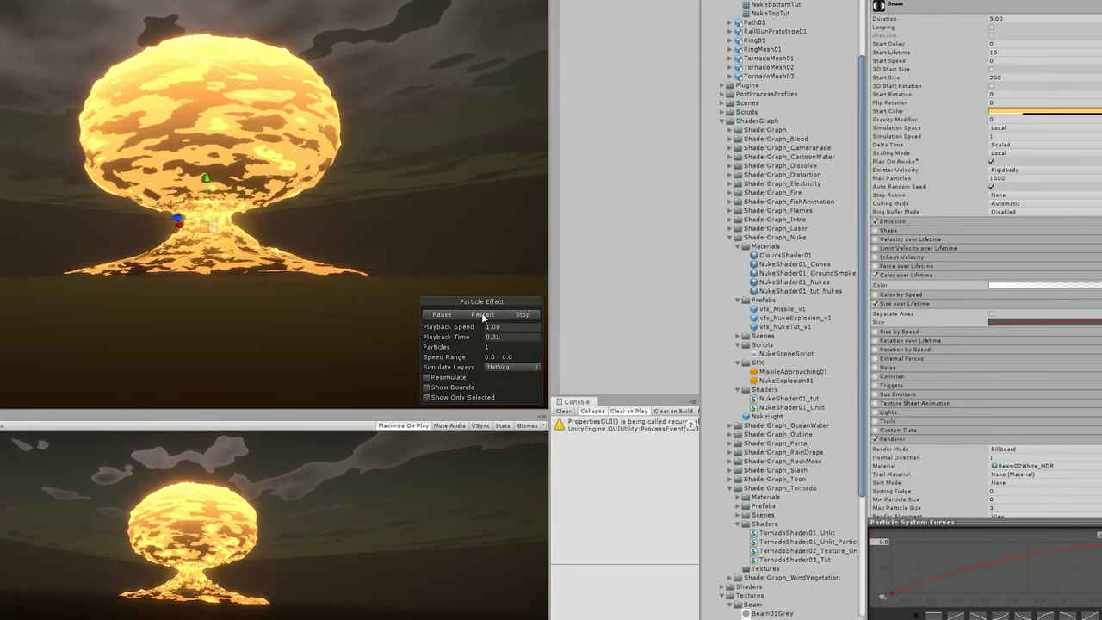
left_click(521, 315)
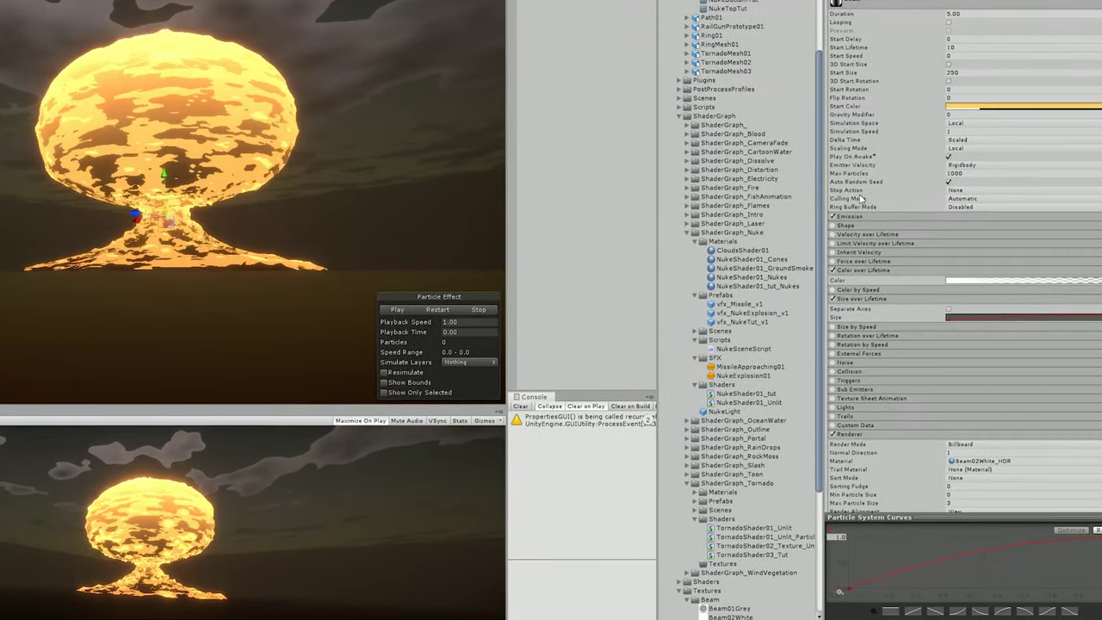
Enable Beam Lights with range multiplier 1000 and intensity multiplier 500, then replay.
mouse_move(880, 202)
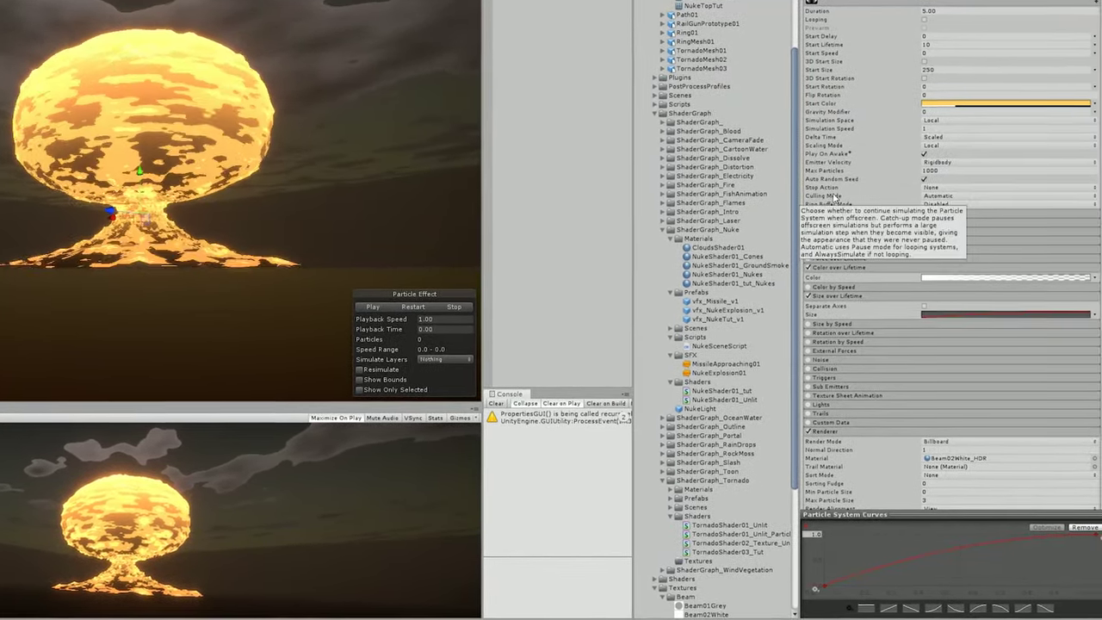
scroll(826, 284, "down", 3)
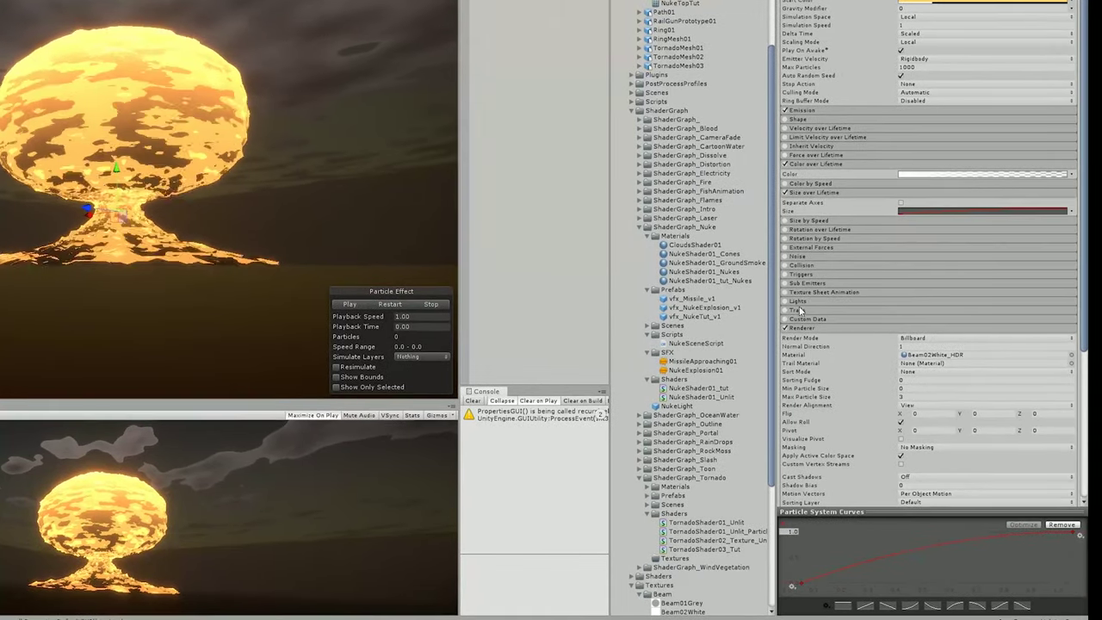
left_click(804, 302)
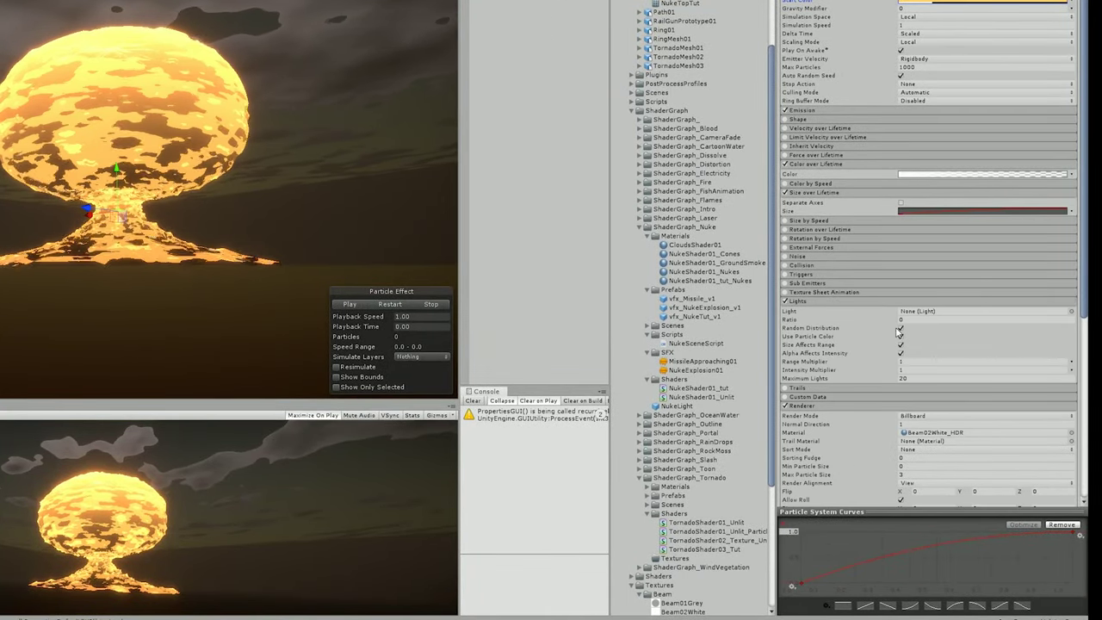
scroll(898, 331, "down", 3)
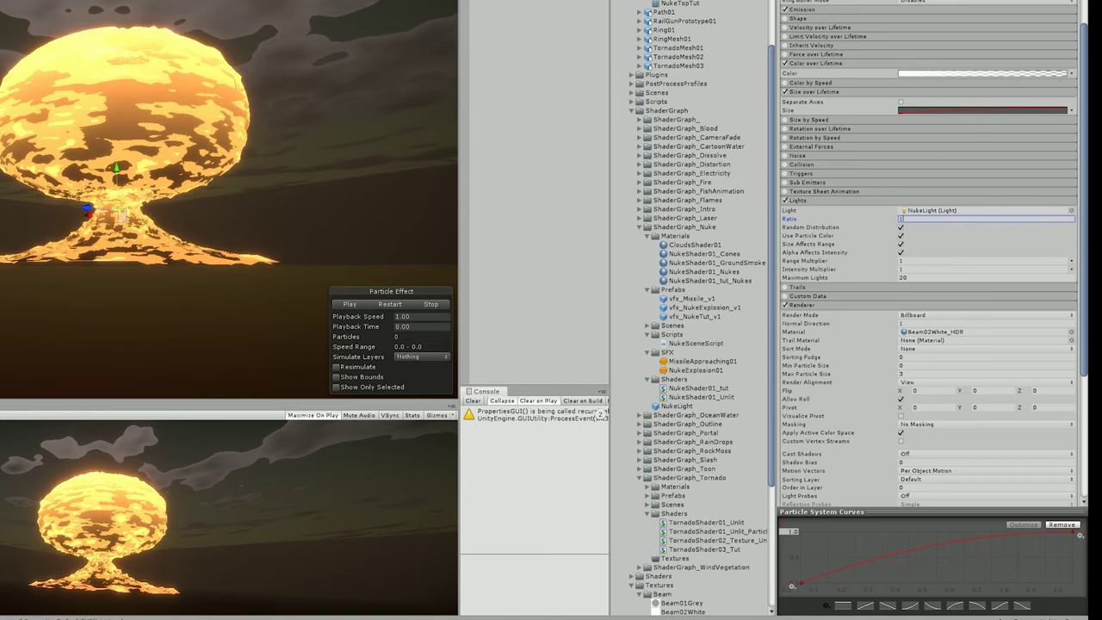
left_click(929, 260)
type("1000")
left_click(930, 268)
type("500")
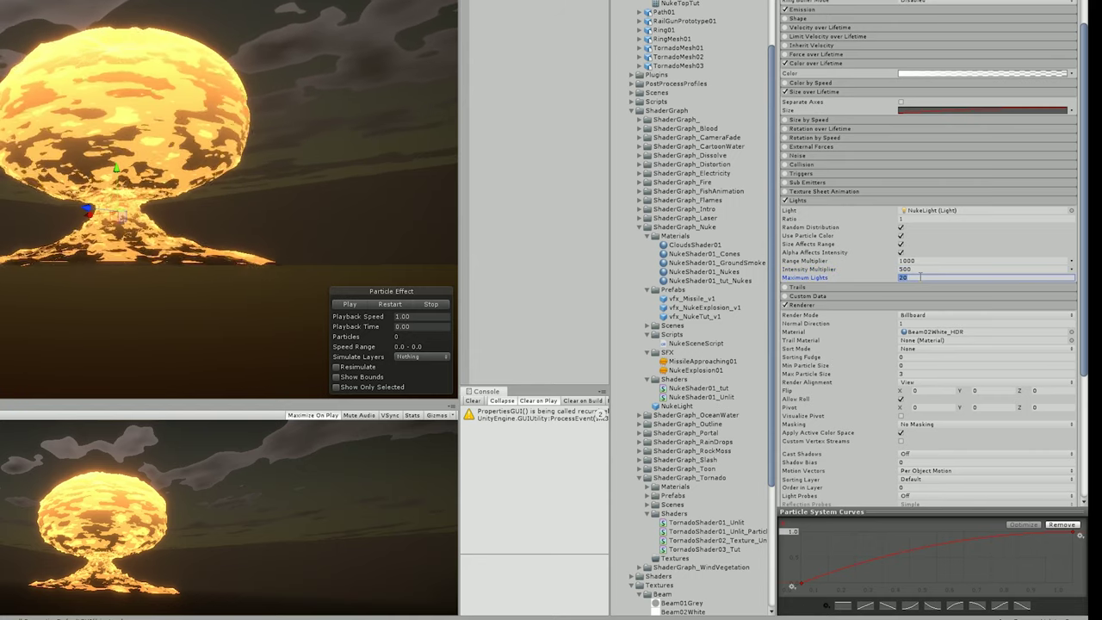
left_click(387, 303)
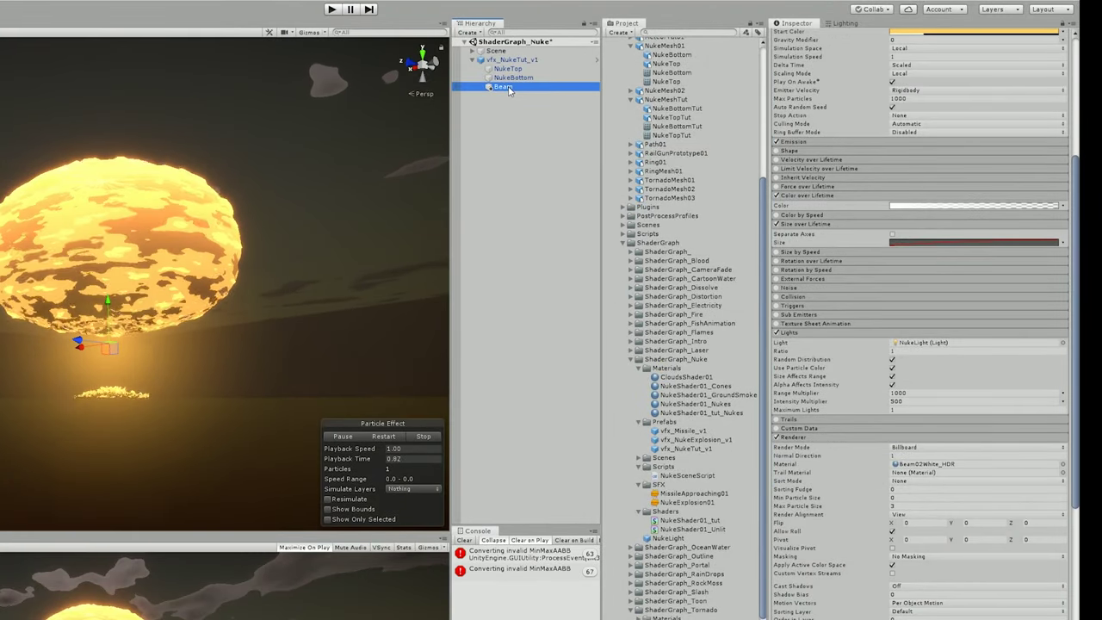
Duplicate the Beam as Flash (lifetime 0.6, size 150) shrinking over its lifetime.
left_click(511, 97)
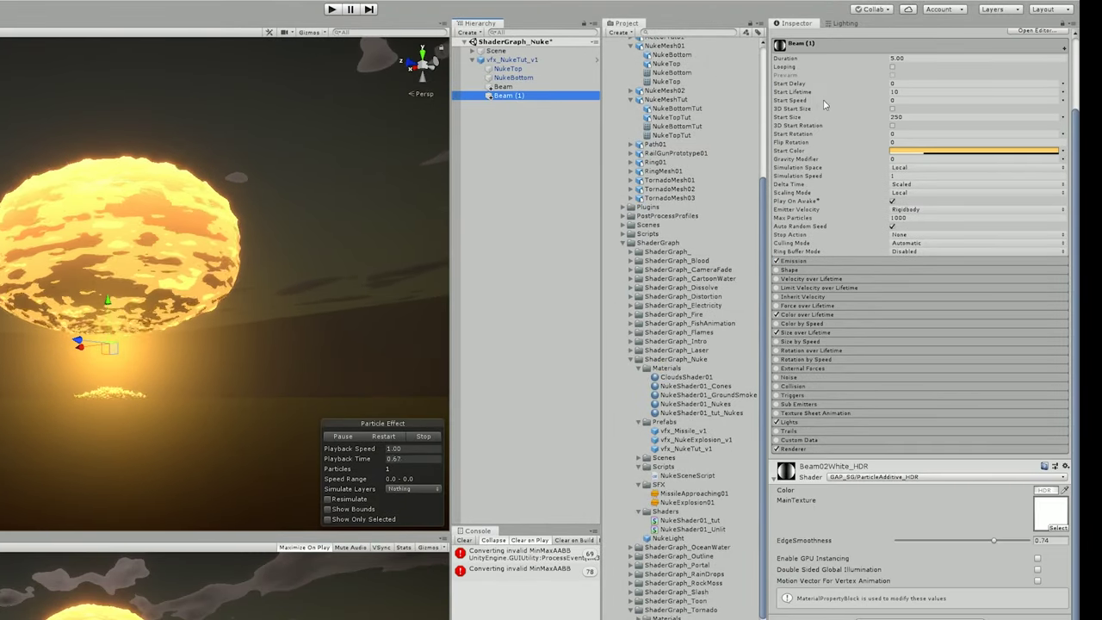
scroll(912, 259, "up", 3)
left_click(834, 38)
key("BackSpace")
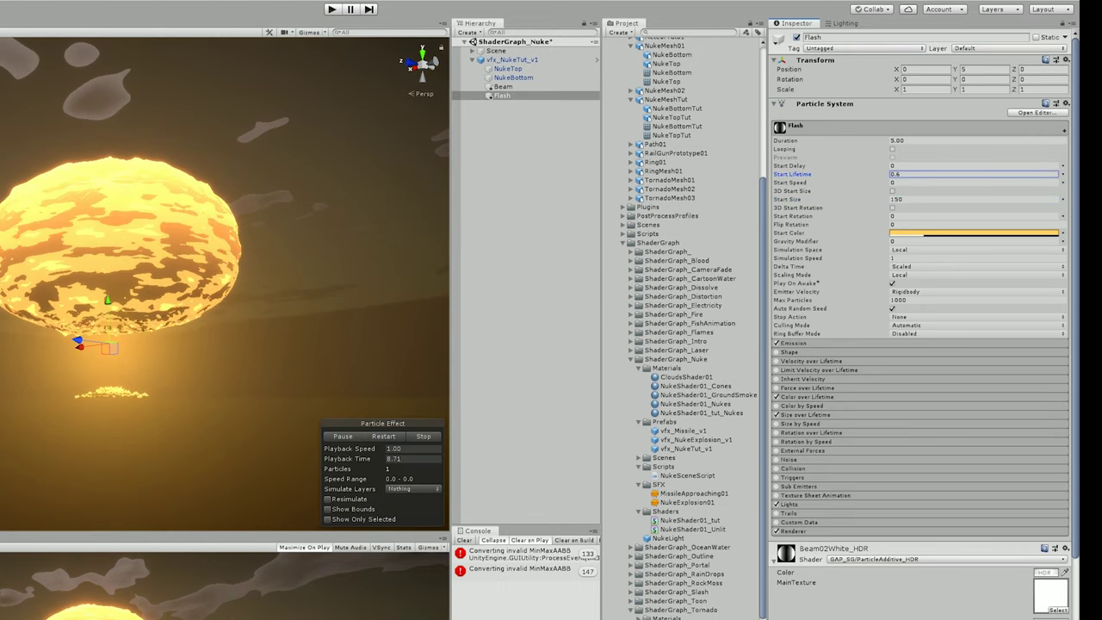
left_click(800, 414)
left_click(939, 432)
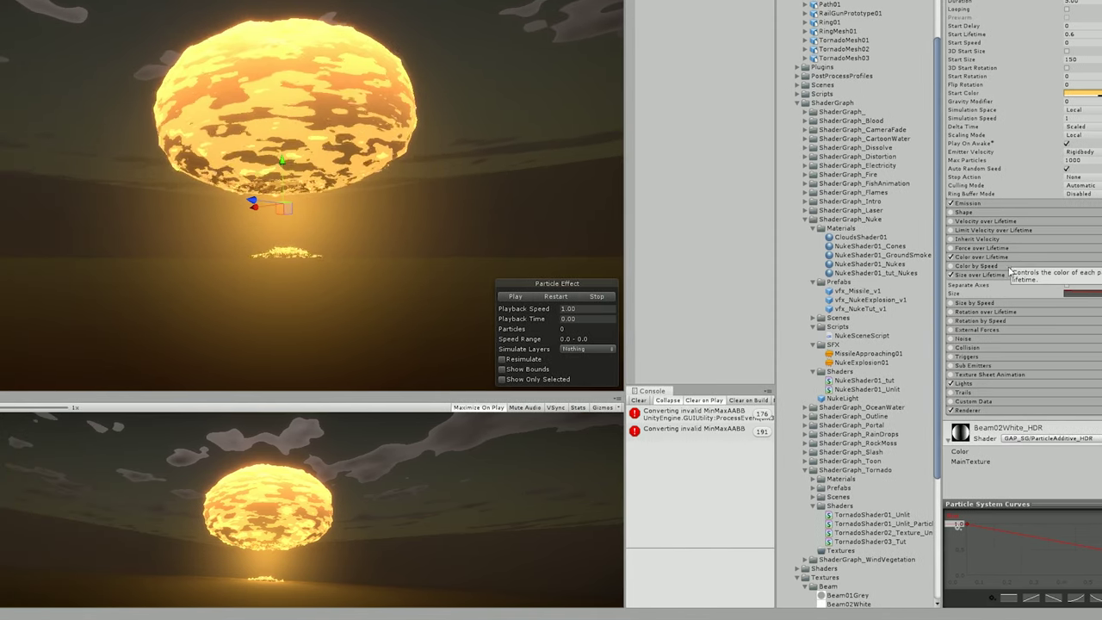
left_click(830, 272)
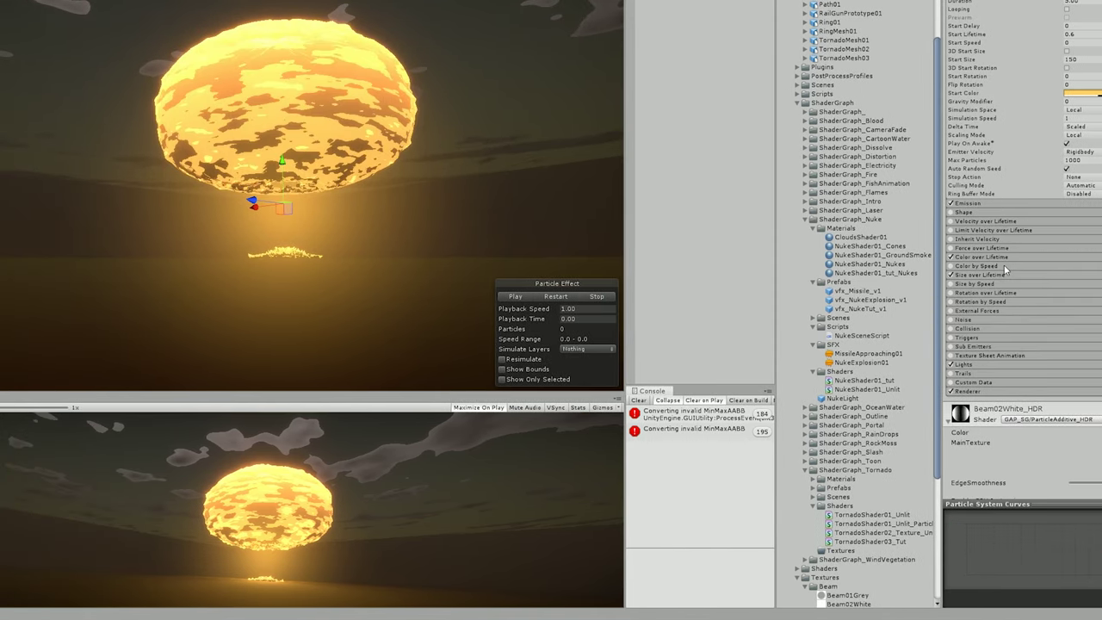
Replay the explosion several times to watch the flash.
left_click(550, 298)
left_click(558, 296)
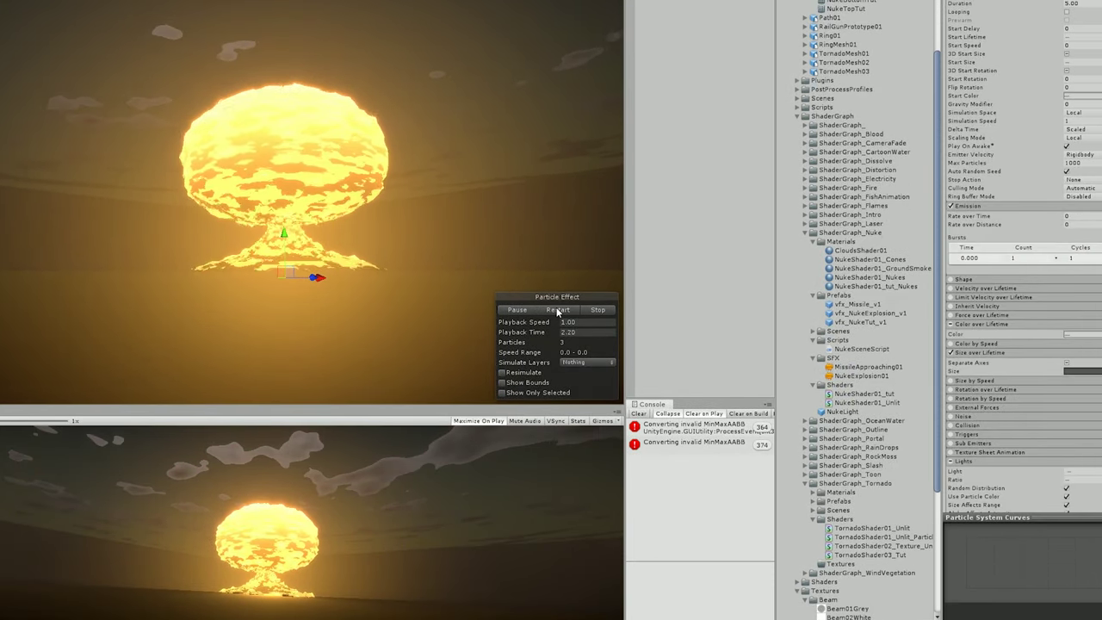
left_click(558, 309)
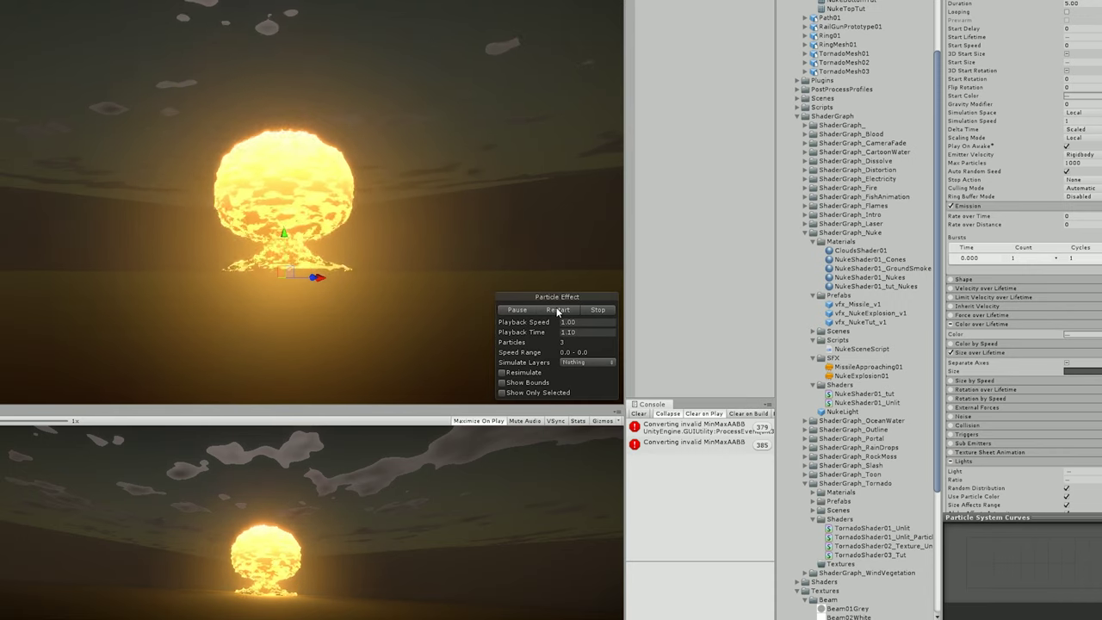
left_click(558, 310)
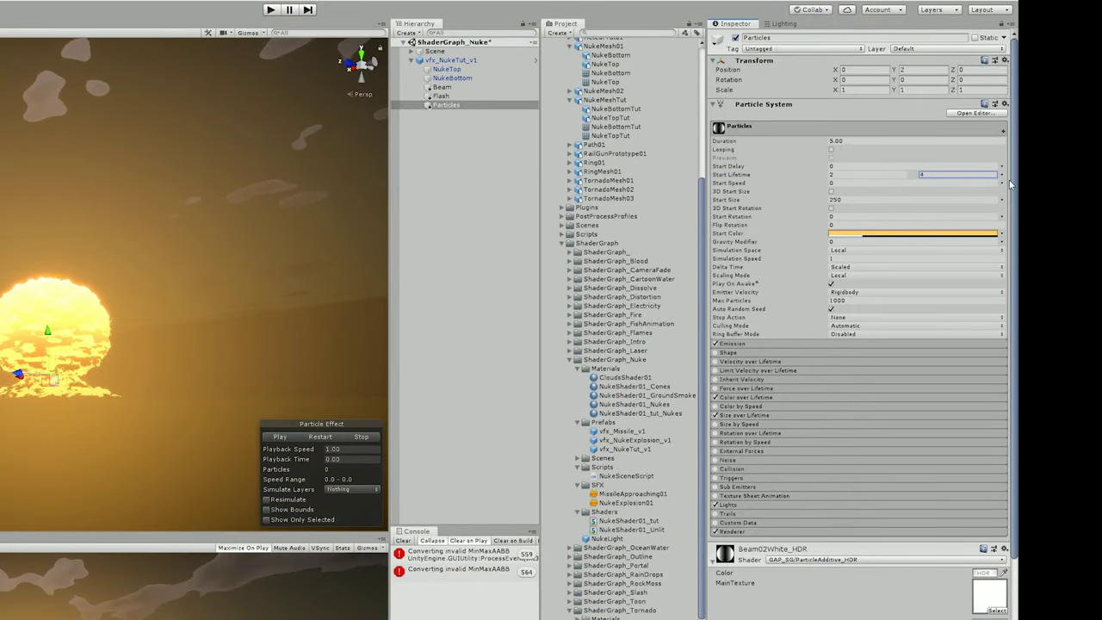
Make Particles' start speed, start size (up to 0.2) and gravity random between two values.
left_click(984, 217)
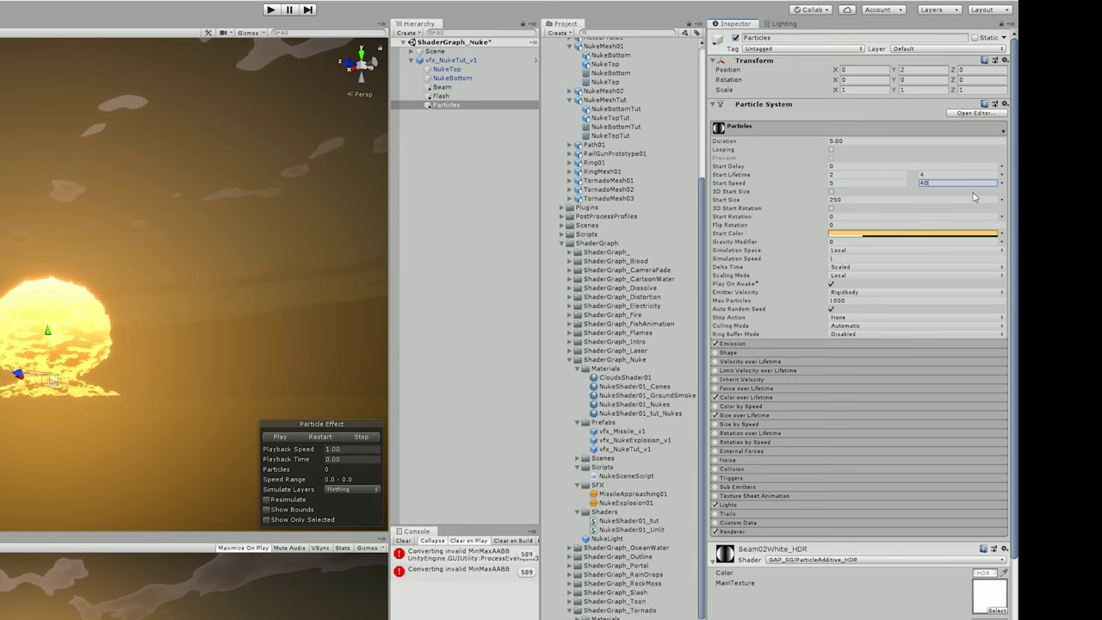
left_click(1003, 199)
left_click(981, 237)
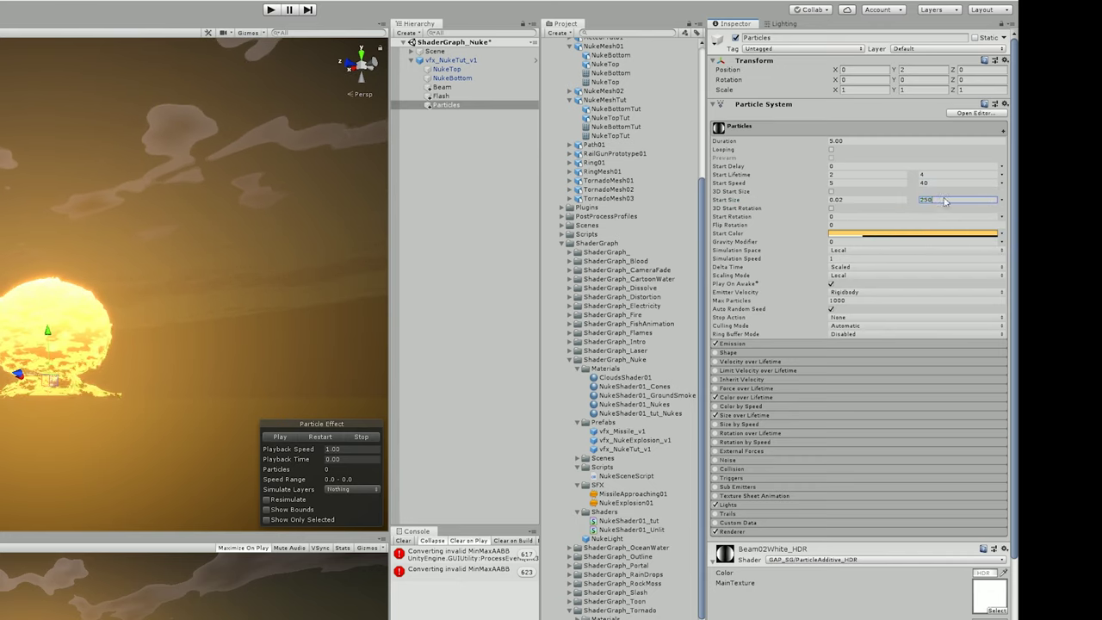
type("0.2")
left_click(1002, 241)
left_click(978, 277)
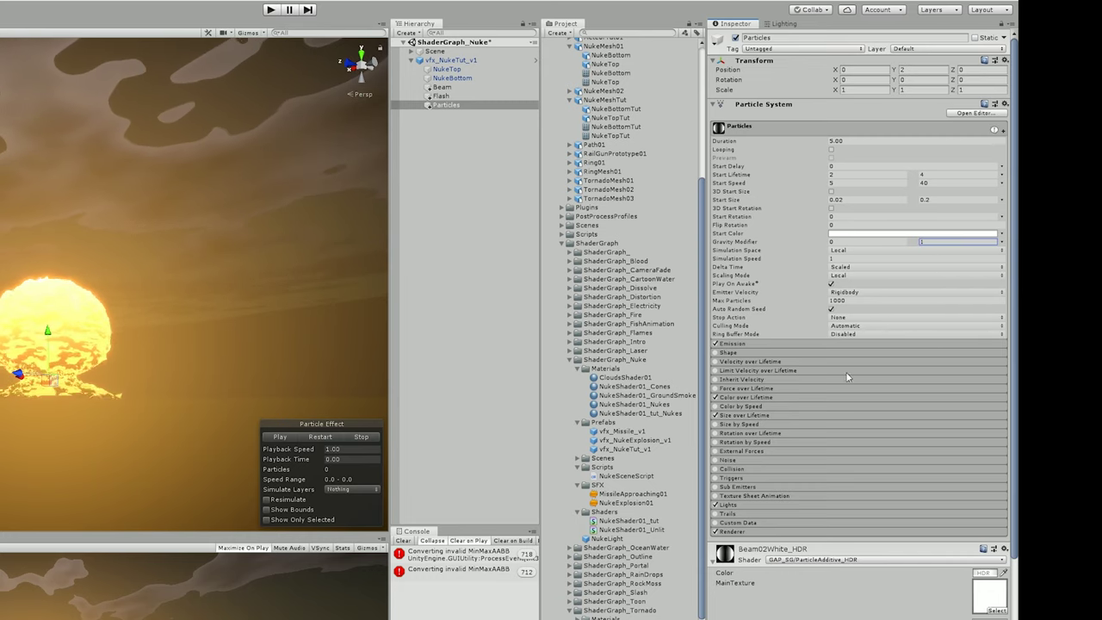
Add a 30-particle burst from a Hemisphere shape with Velocity over Lifetime Y 5.
left_click(783, 344)
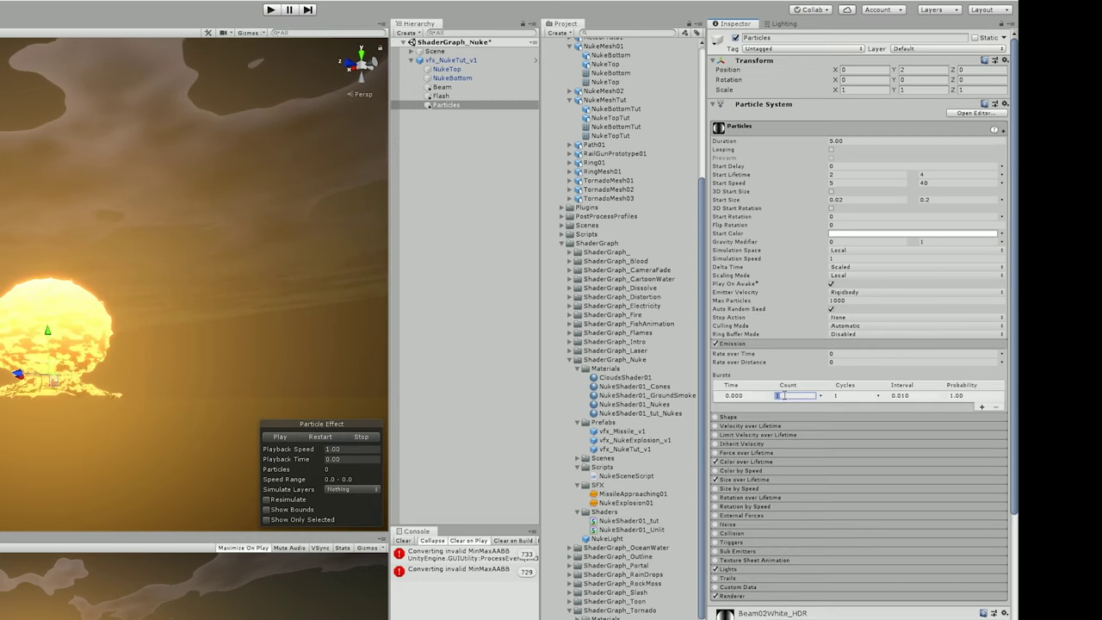
scroll(767, 461, "down", 4)
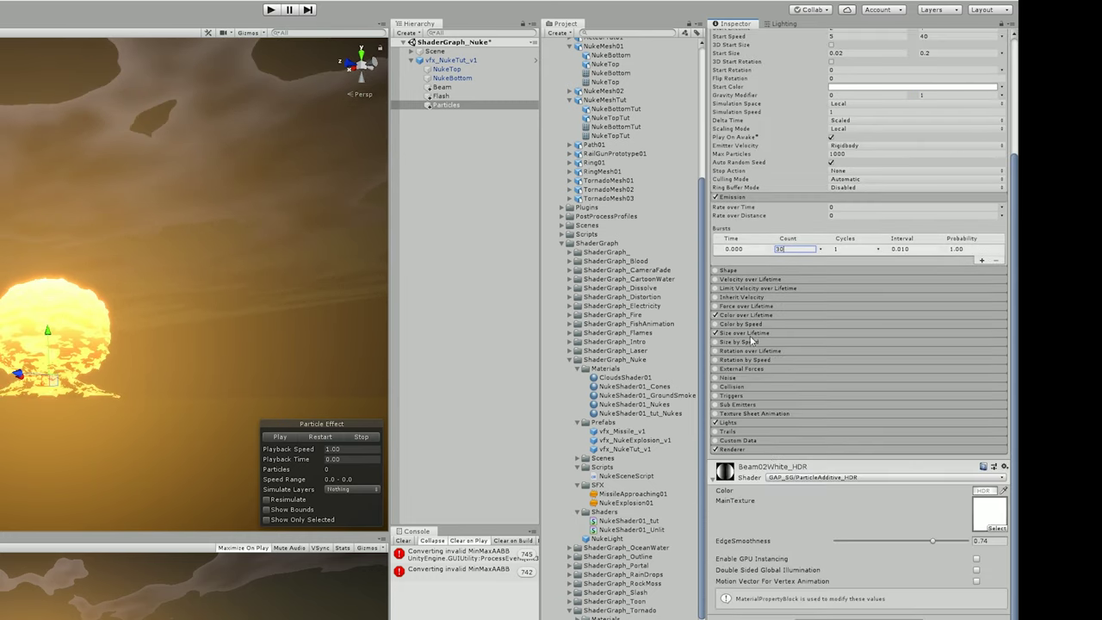
left_click(748, 271)
left_click(861, 280)
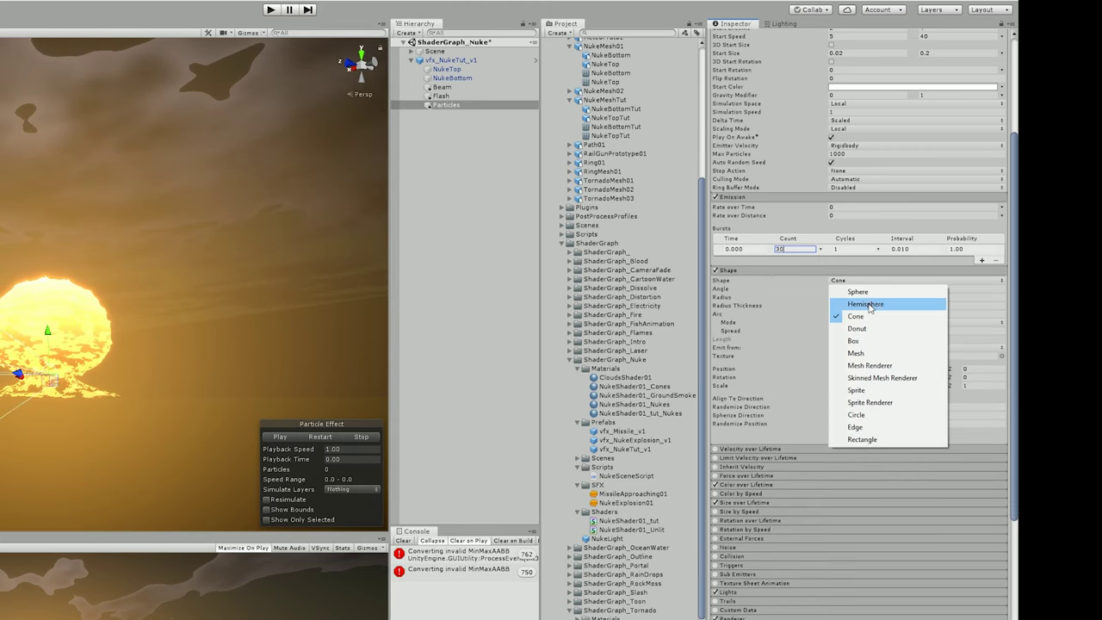
left_click(872, 302)
scroll(732, 356, "down", 3)
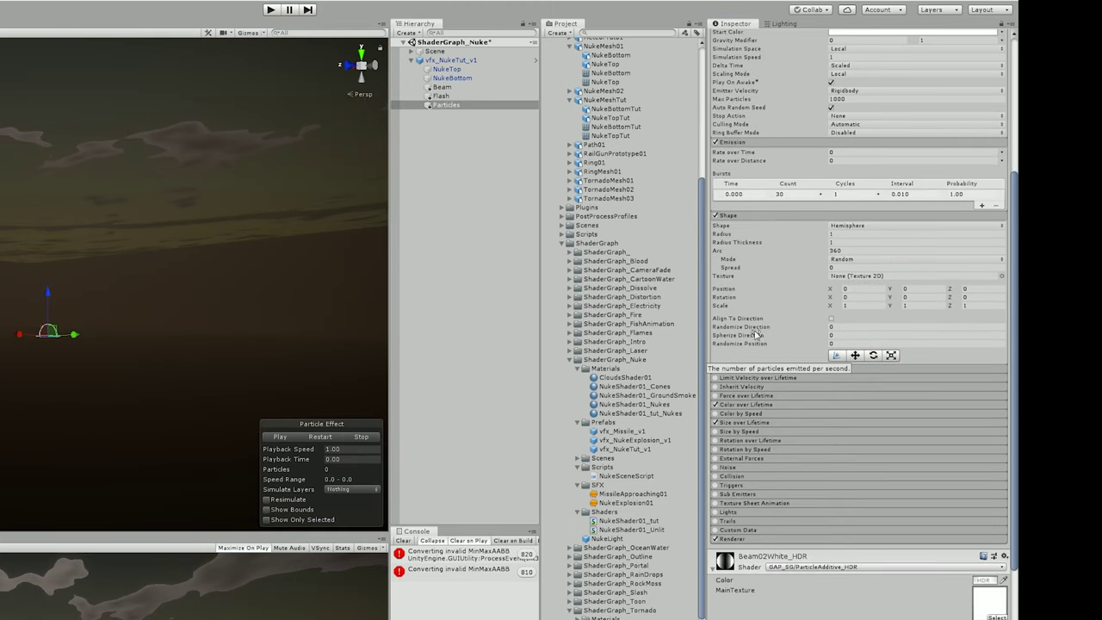
scroll(758, 329, "down", 3)
left_click(754, 279)
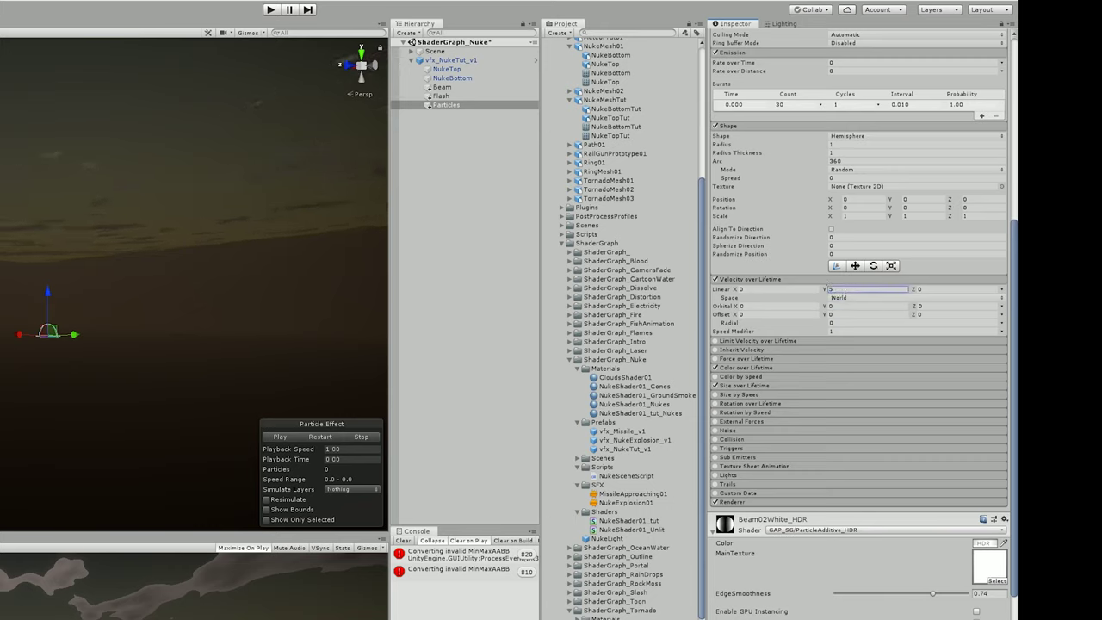
Colour the sparks randomly between two orange Color over Lifetime gradients.
left_click(769, 368)
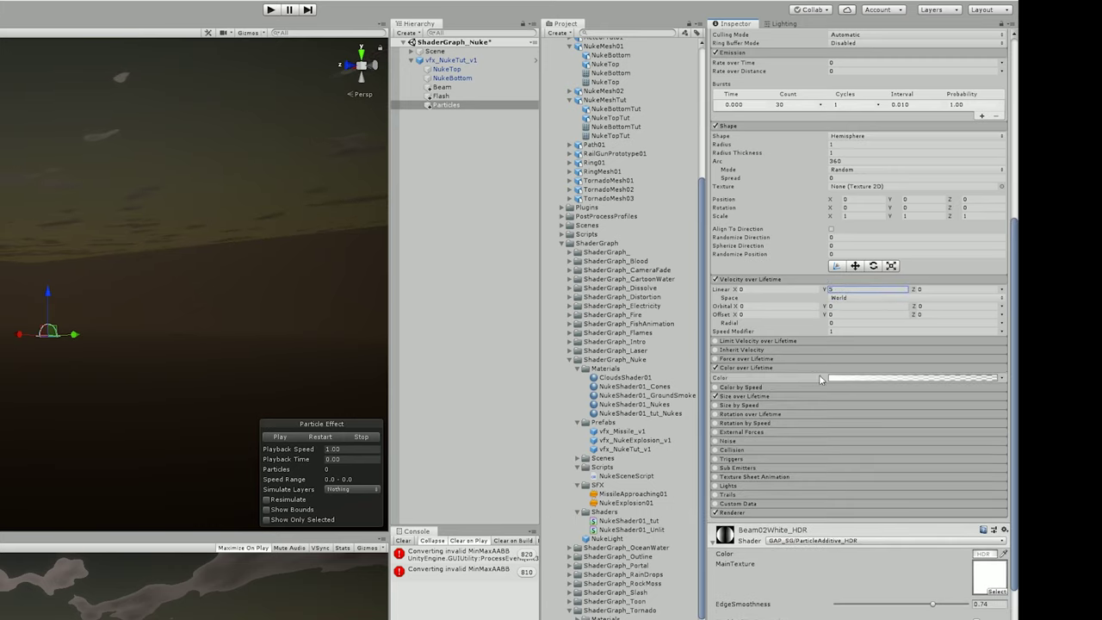
left_click(835, 378)
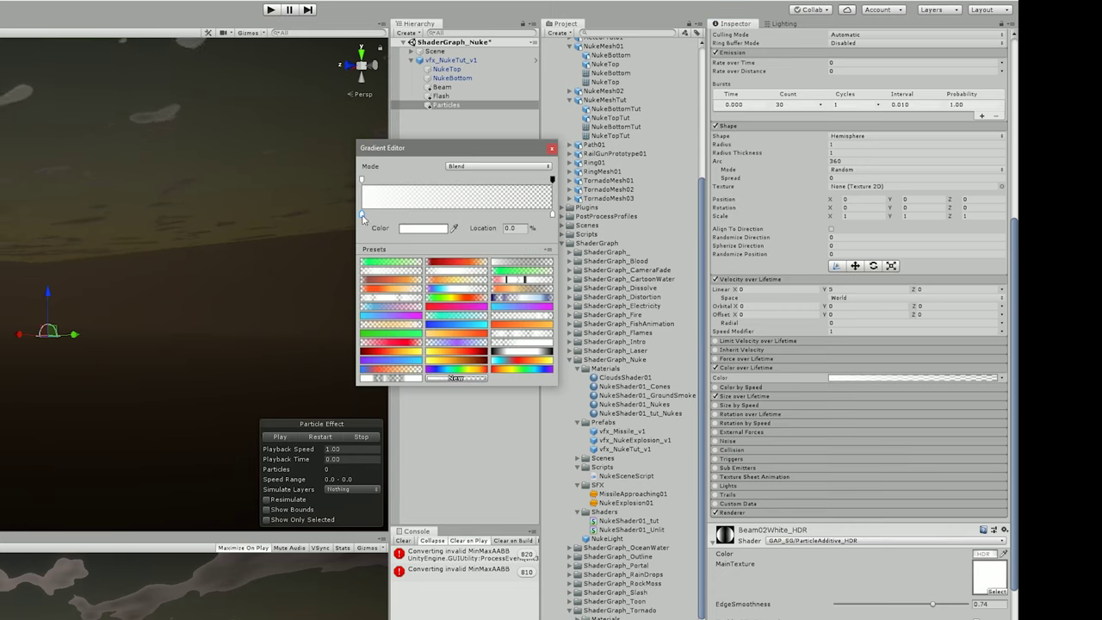
left_click(408, 229)
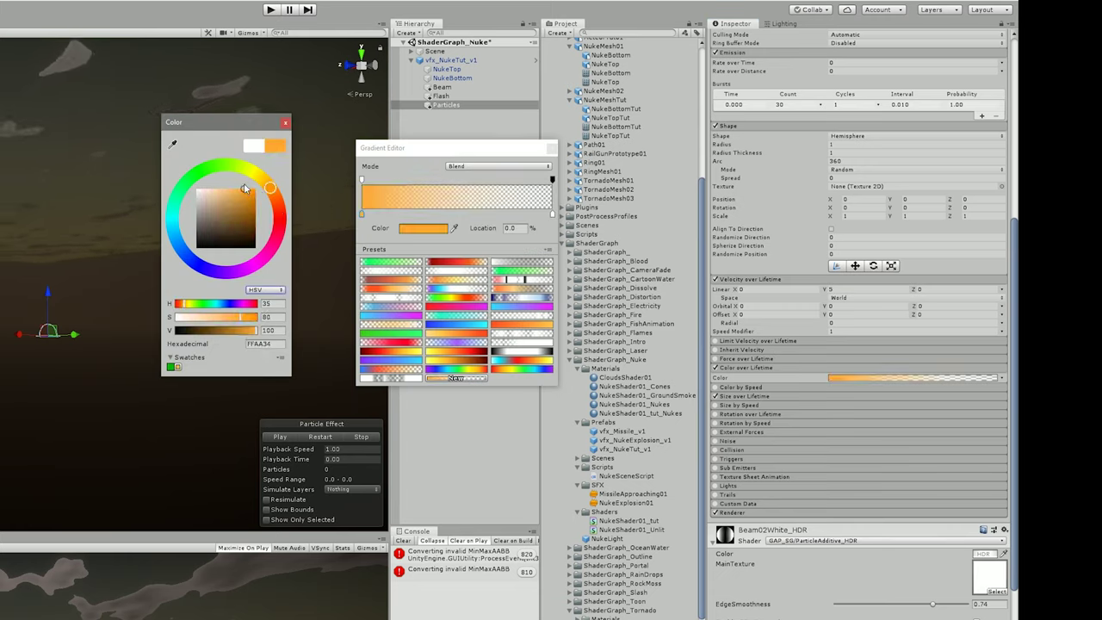
left_click(284, 124)
left_click(551, 148)
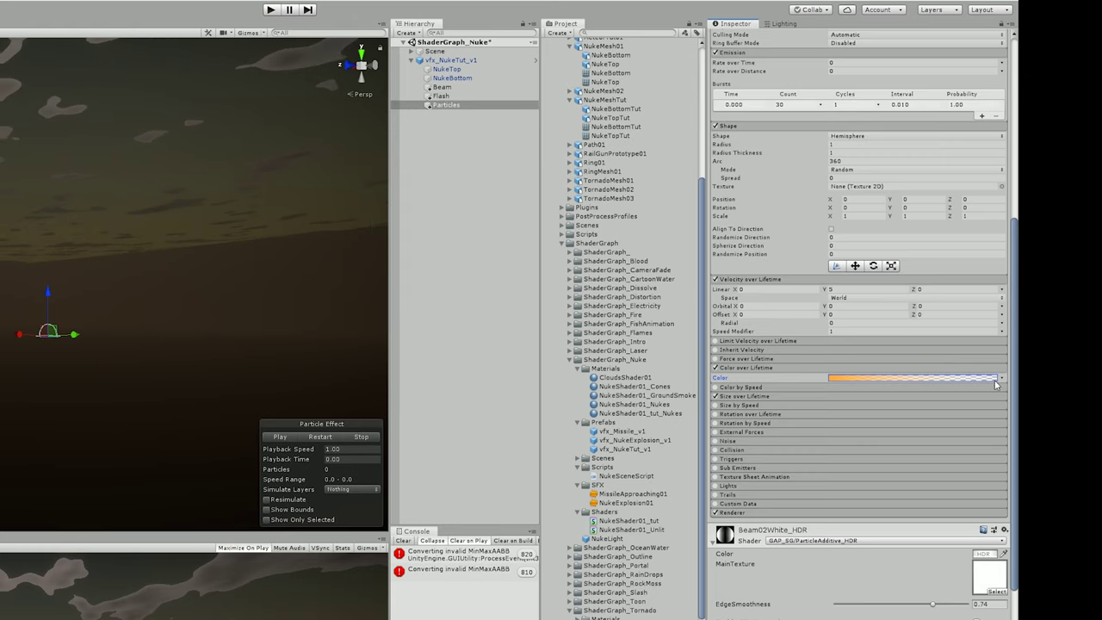
left_click(934, 397)
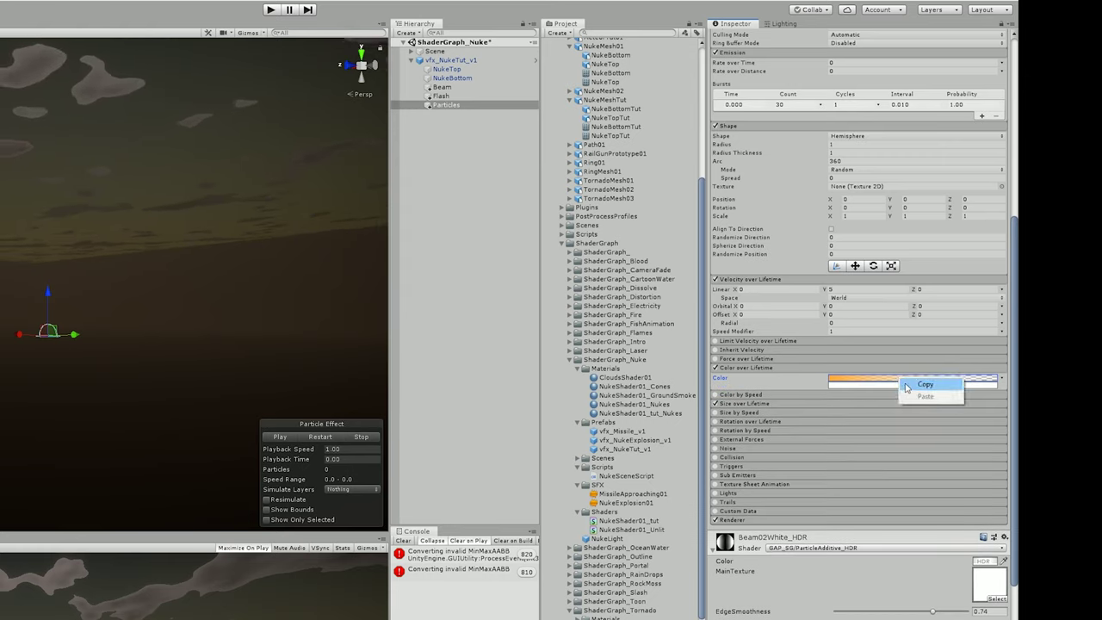
left_click(892, 384)
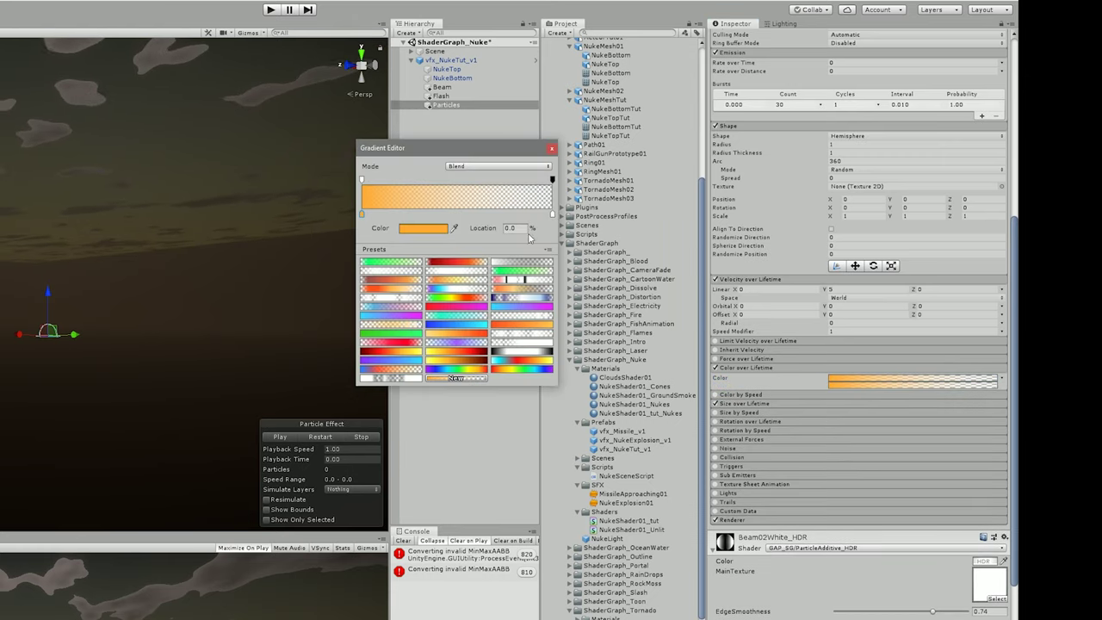
left_click(416, 228)
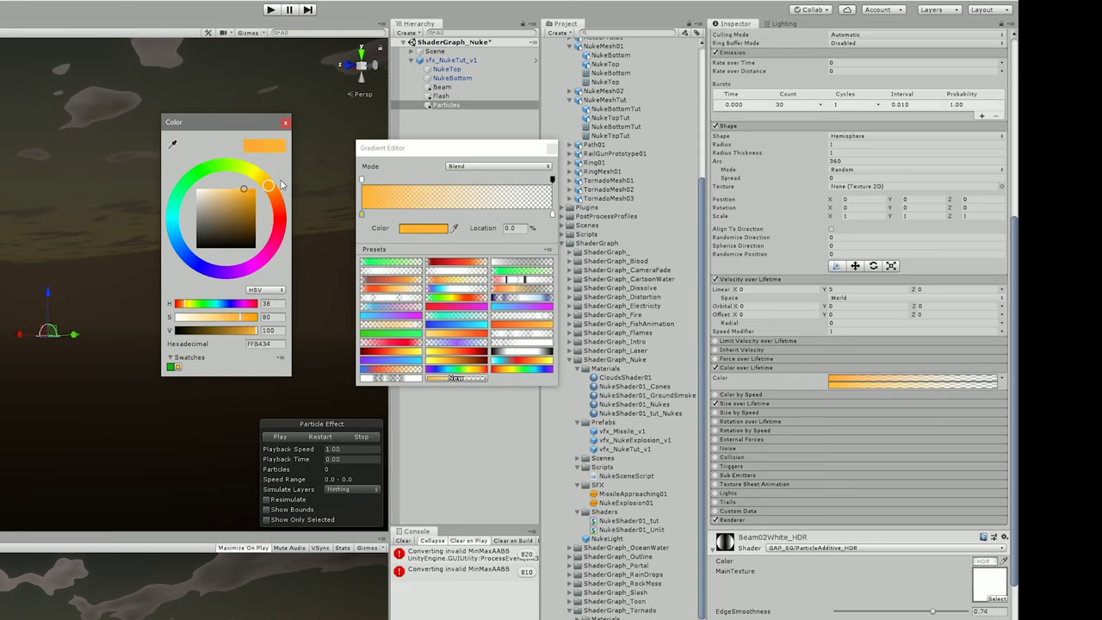
Render the sparks as Stretched Billboard streaks and replay the burst.
left_click(852, 241)
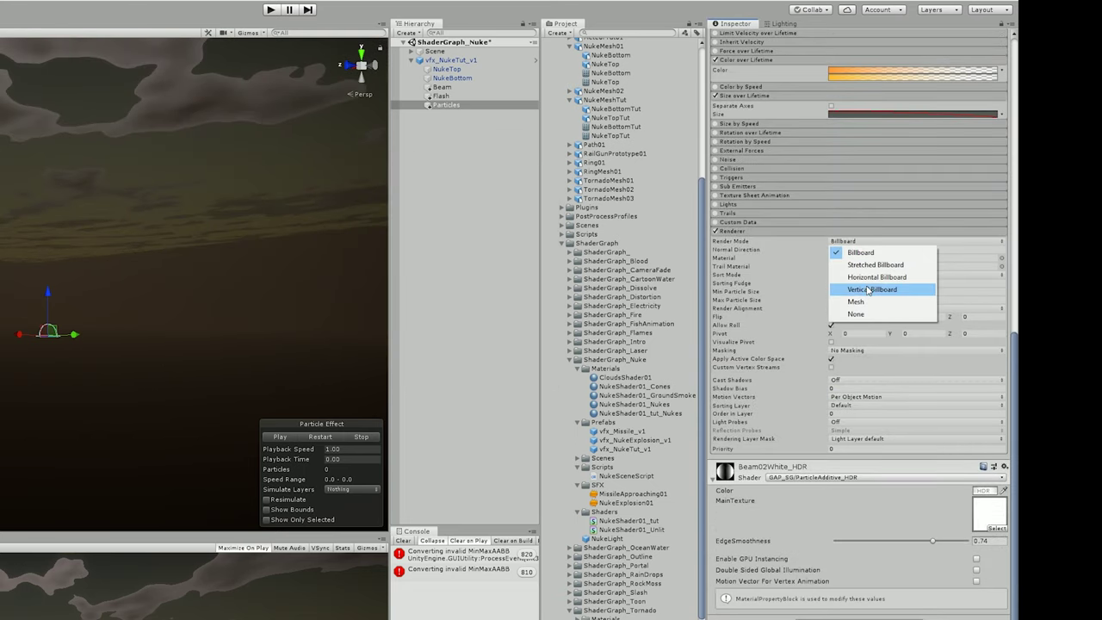
left_click(871, 264)
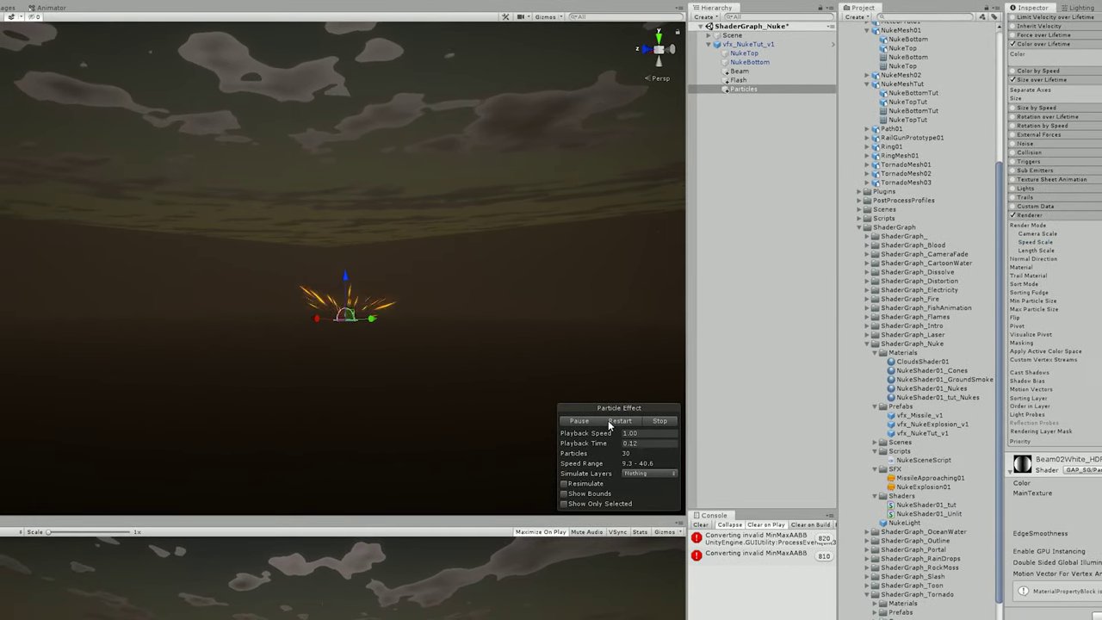
left_click(612, 420)
left_click(611, 420)
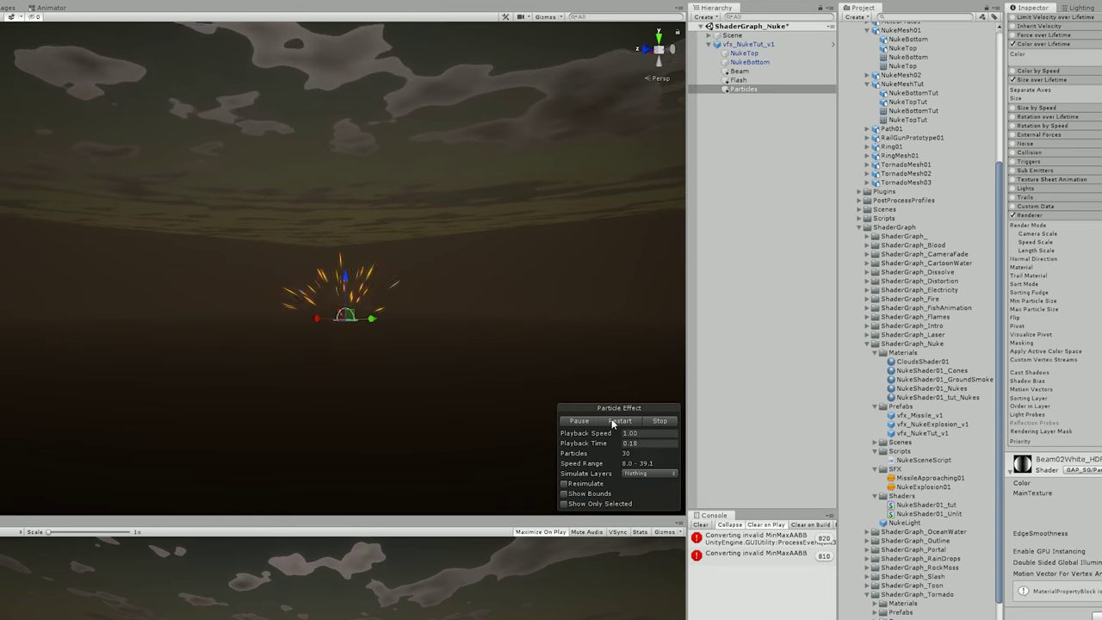
Set the Shockwave's Render Mode to Horizontal Billboard so it lies flat.
left_click(613, 420)
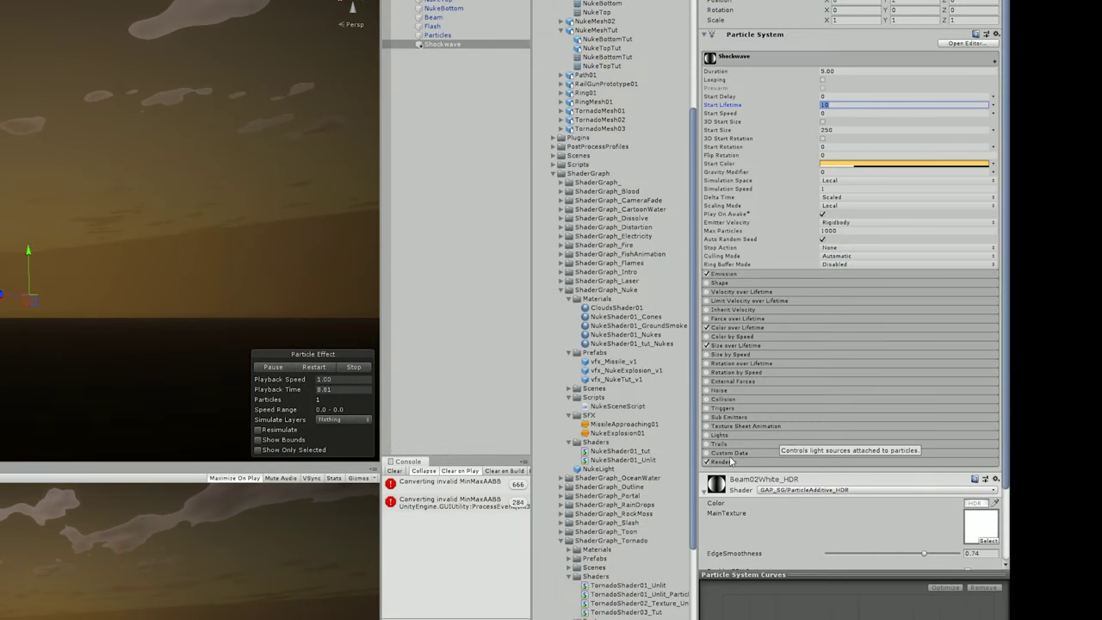
left_click(723, 462)
scroll(861, 344, "down", 5)
left_click(976, 173)
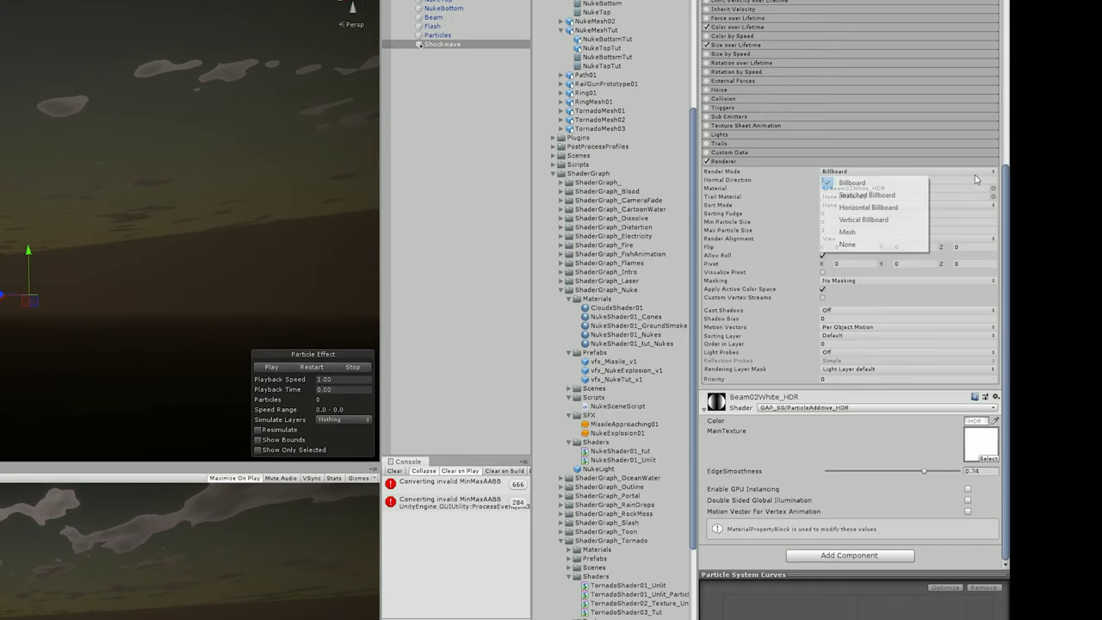
left_click(876, 207)
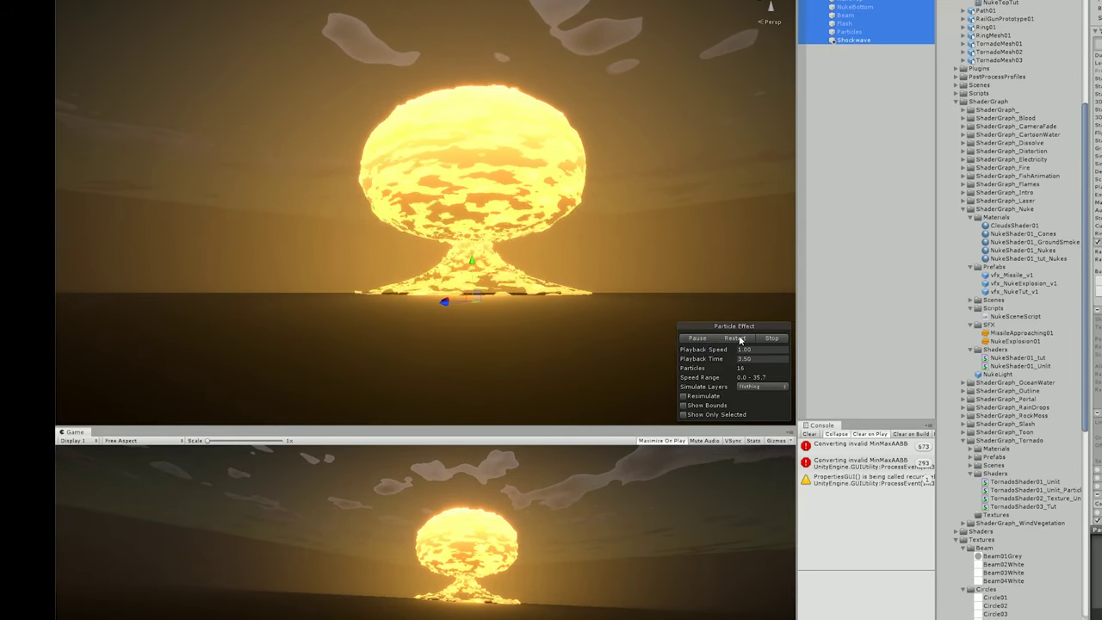
Replay the explosion repeatedly from a slightly tilted view to preview the shockwaves.
left_click(734, 338)
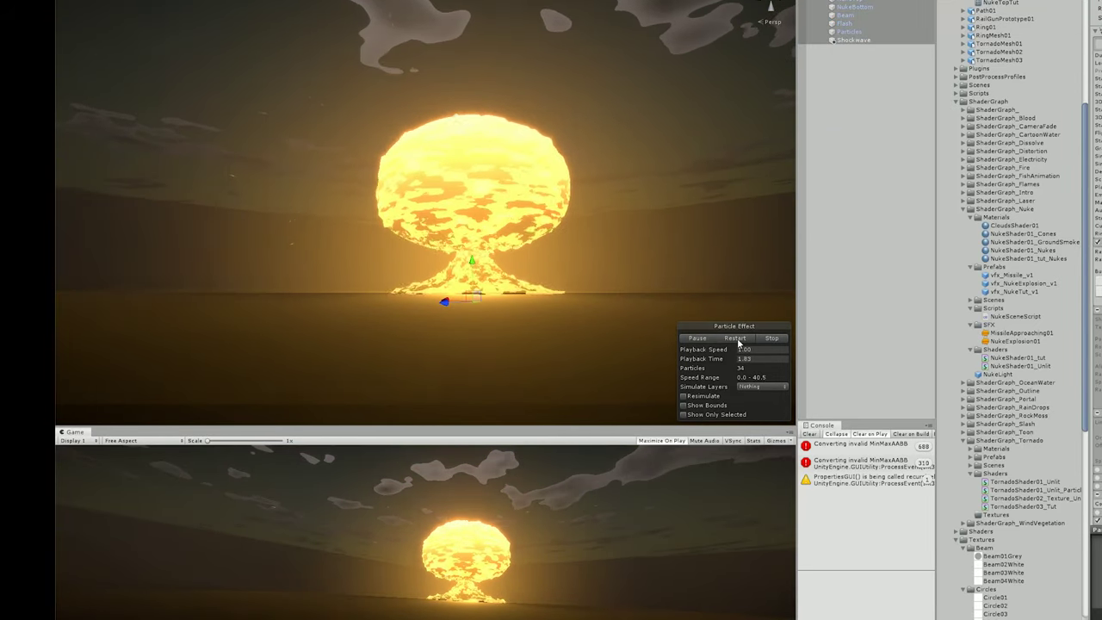
left_click(742, 339)
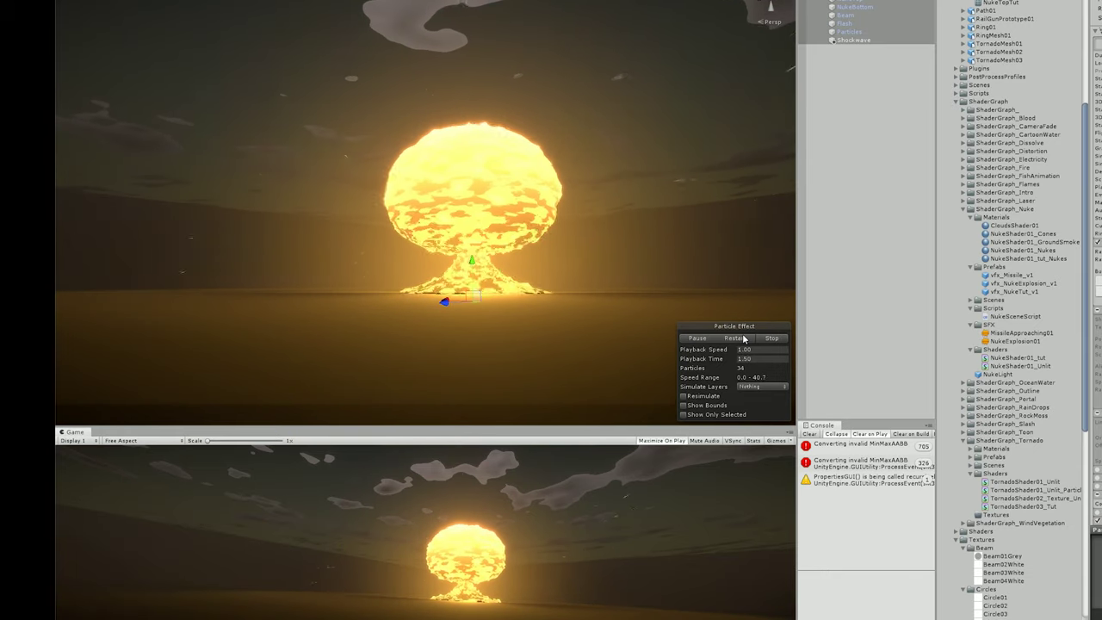
left_click_drag(601, 303, 598, 288, "alt")
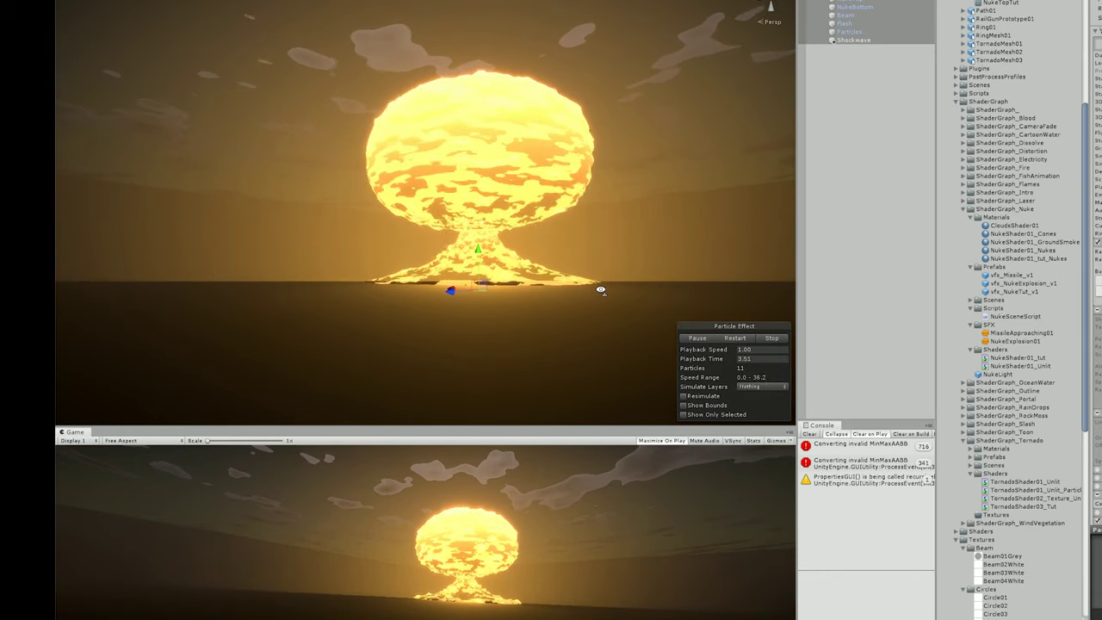
left_click(727, 339)
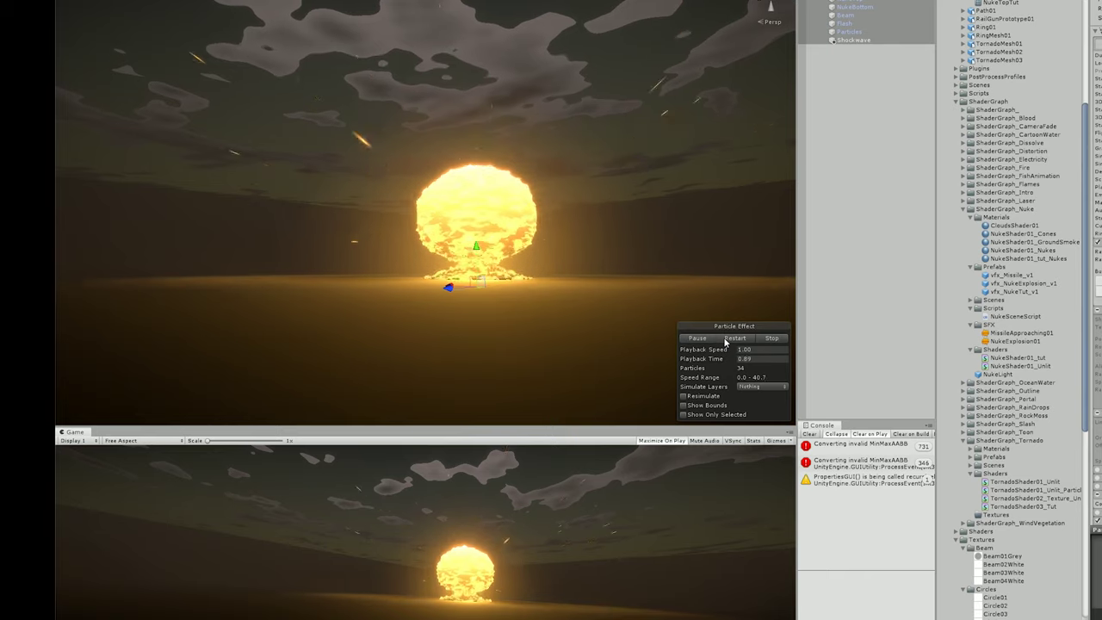
left_click(733, 339)
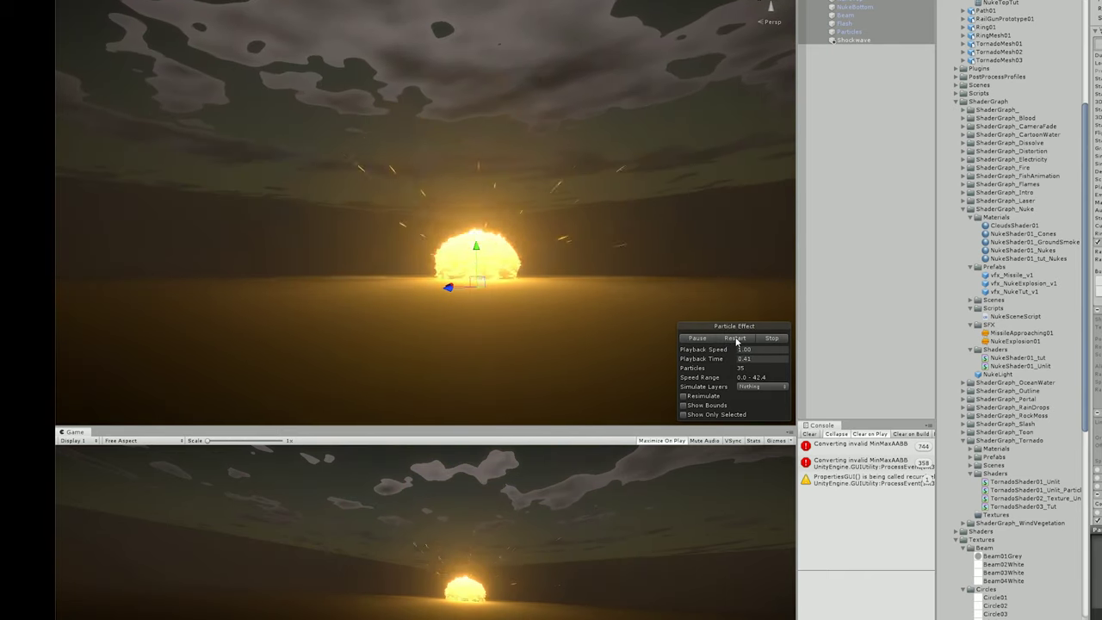
left_click(737, 339)
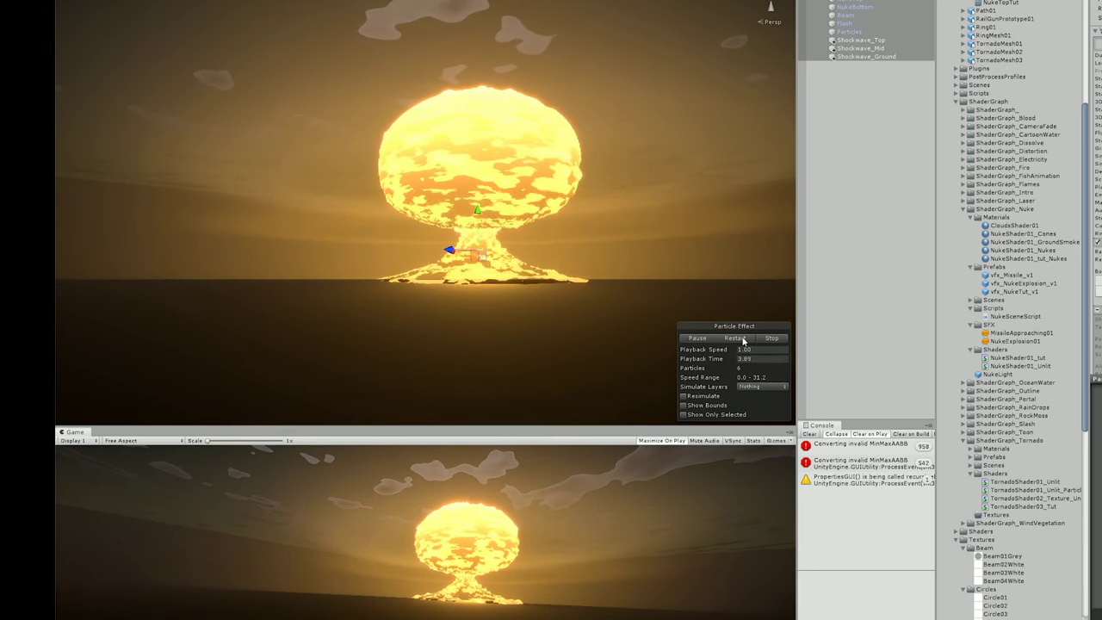
left_click(861, 40)
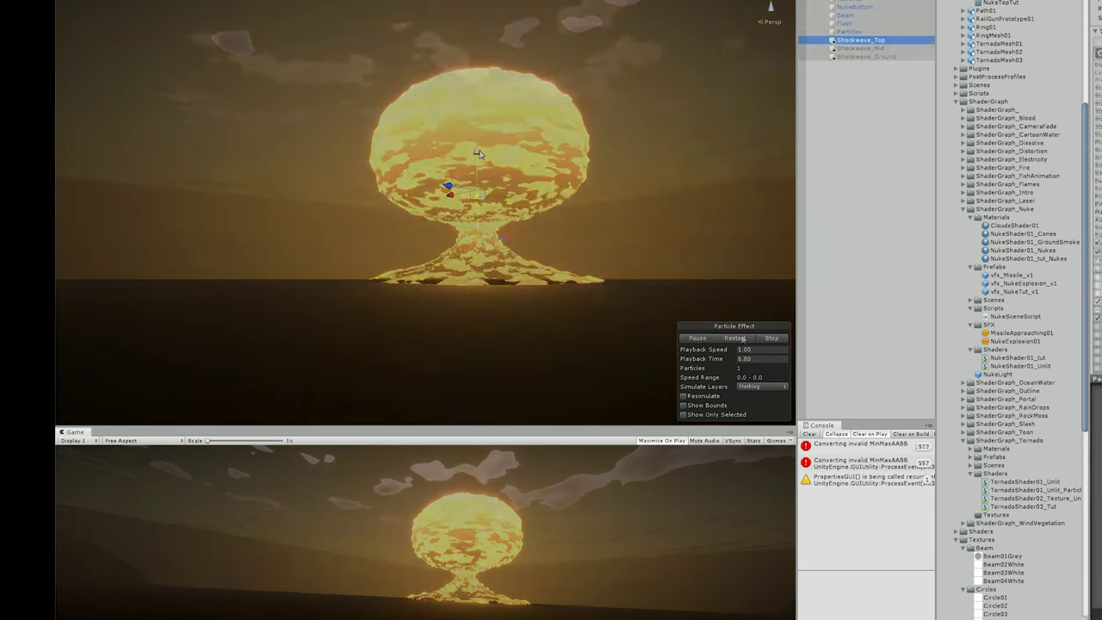
left_click(734, 337)
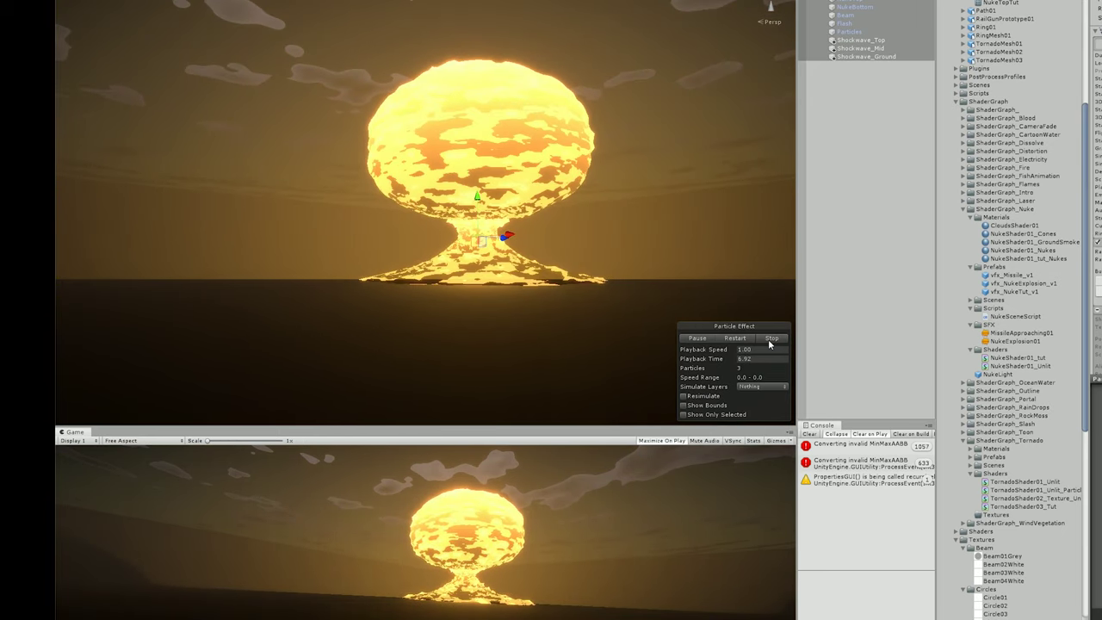
left_click(769, 340)
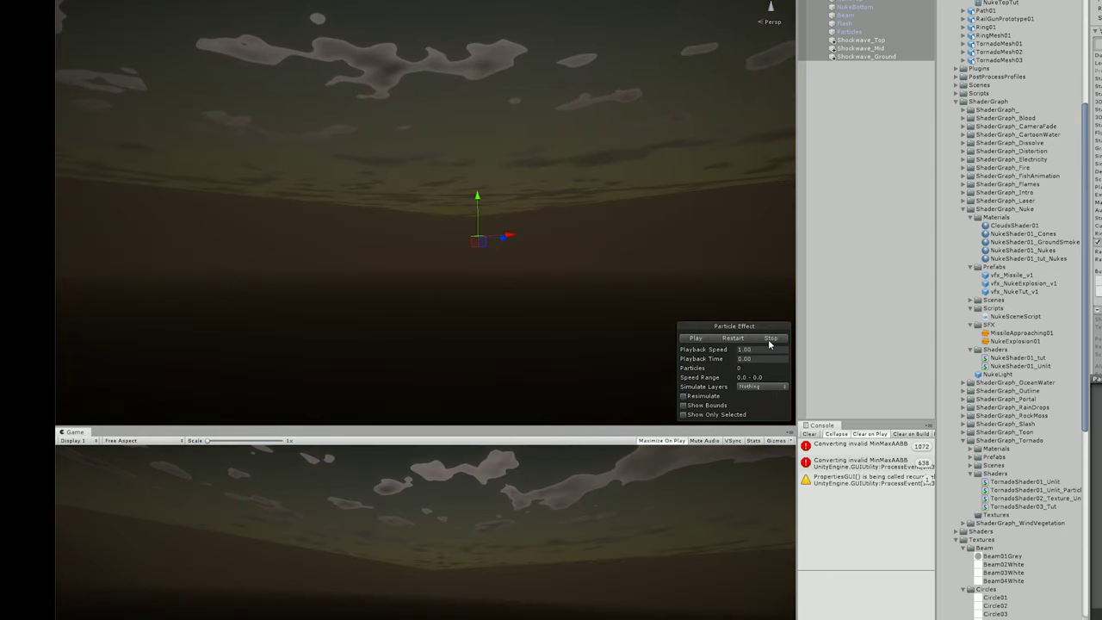
left_click(836, 241)
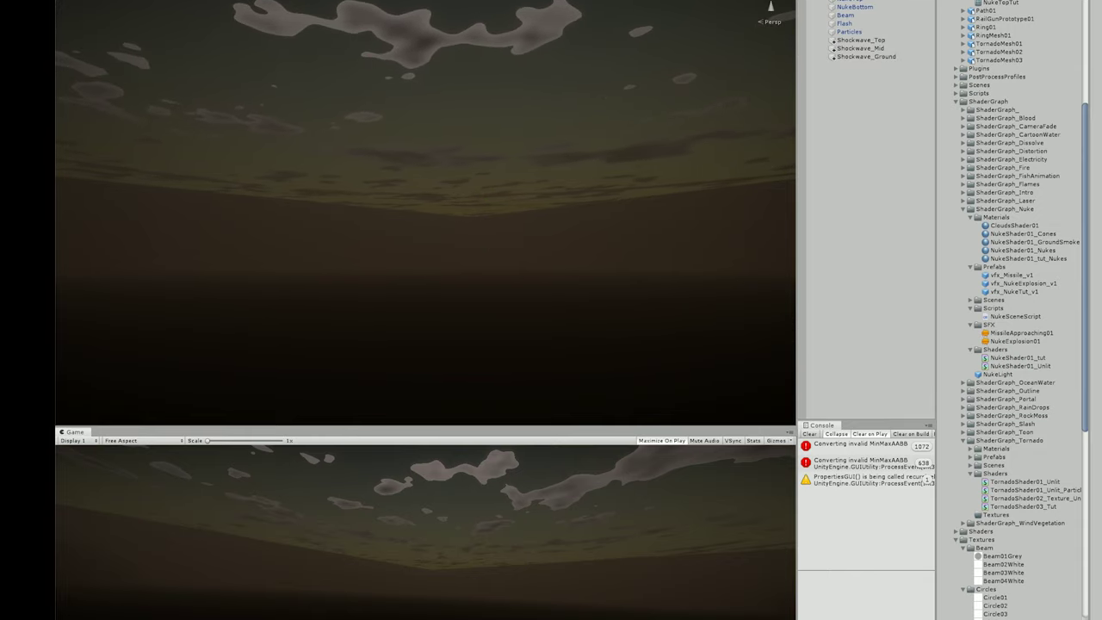
left_click(478, 239)
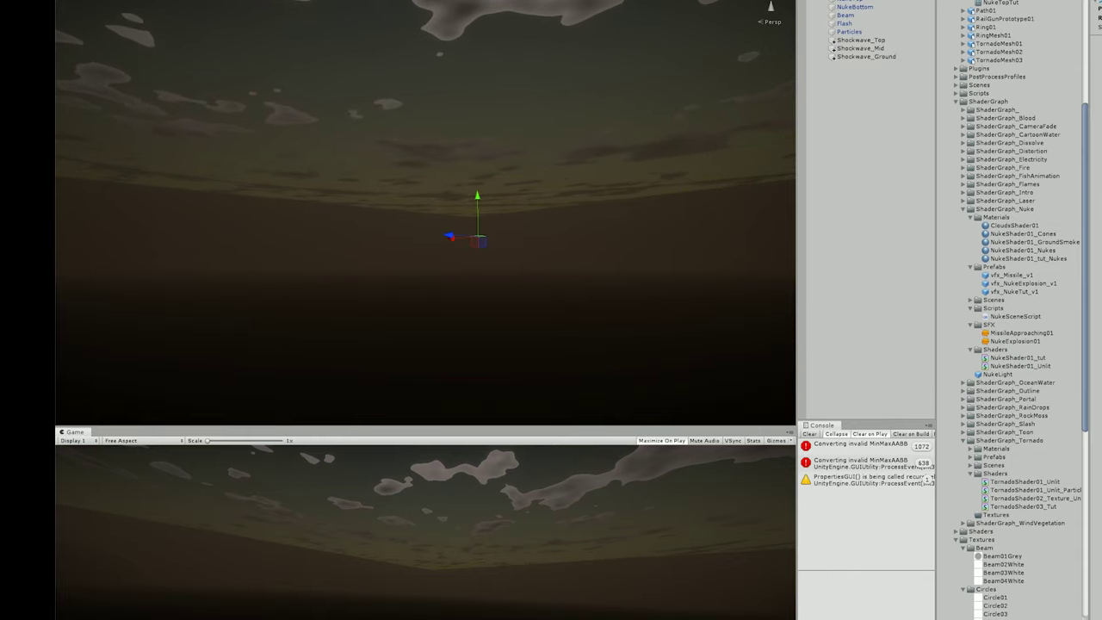
Select all the explosion parts and restart, stop, then replay the nuke preview from the beginning.
scroll(1038, 282, "down", 3)
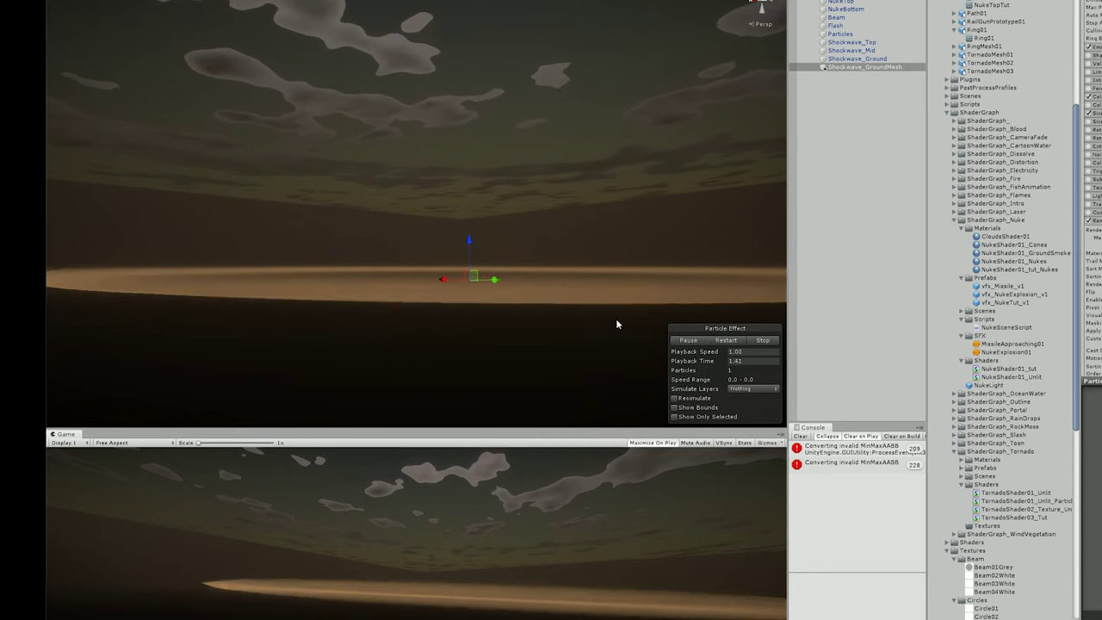
left_click(829, 3, "shift")
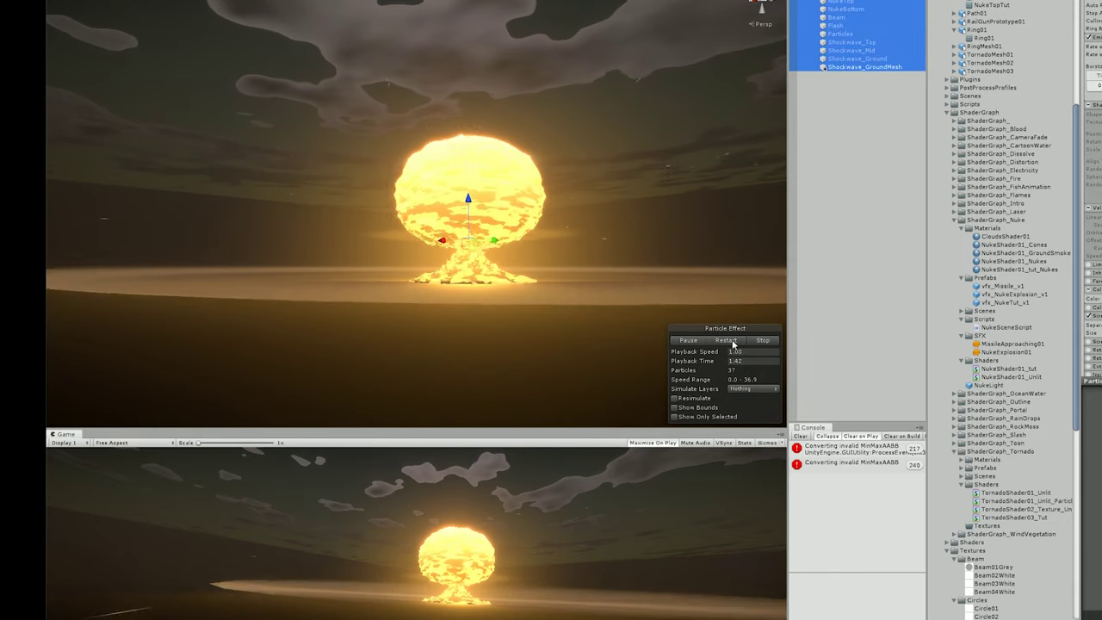
left_click(726, 340)
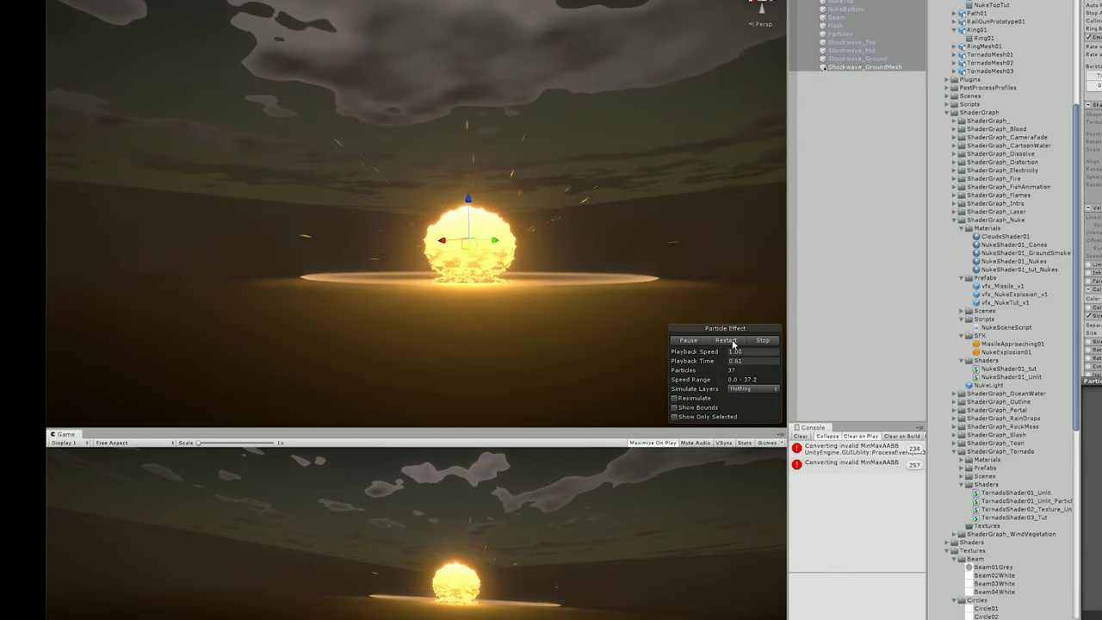
left_click(761, 339)
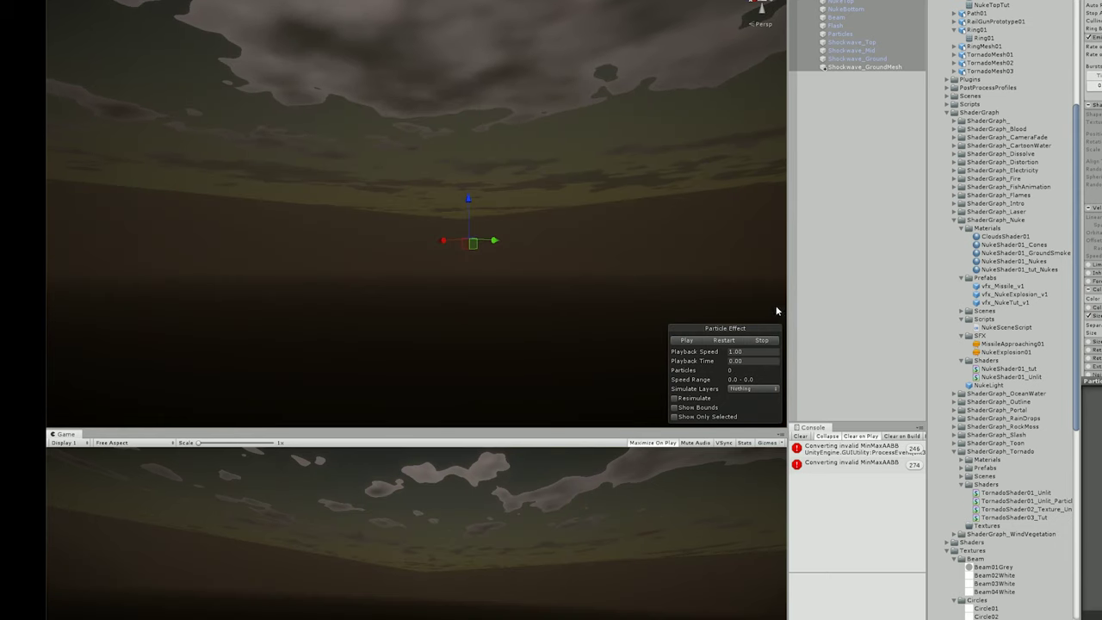
left_click(726, 340)
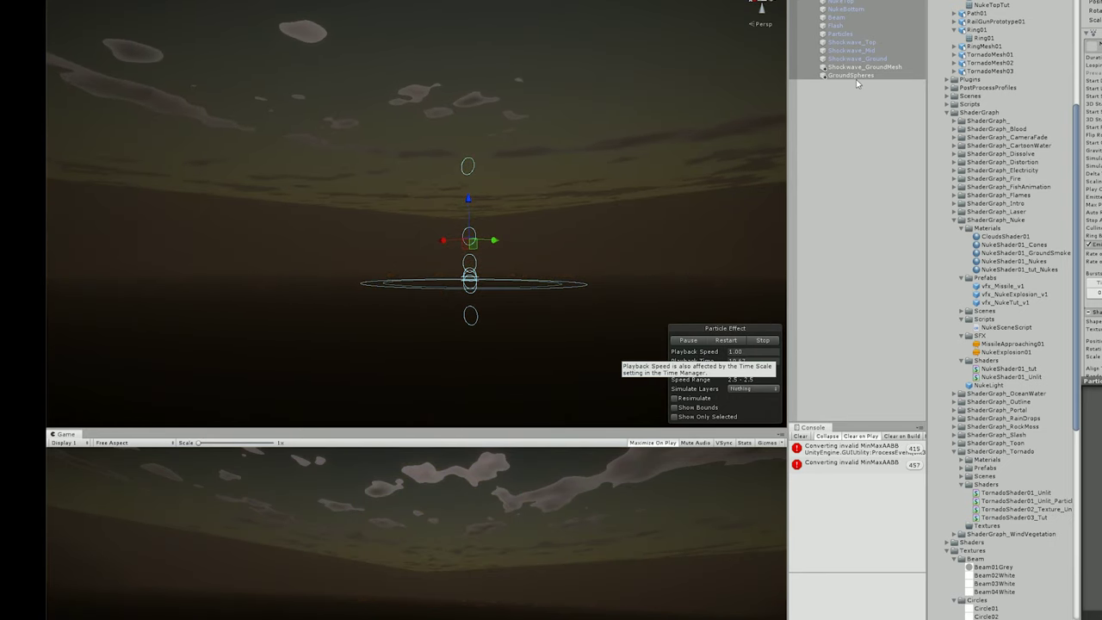
Select the GroundSpheres ground-fire particle system to change its Duration from 7 to 6.3 seconds.
left_click(852, 76)
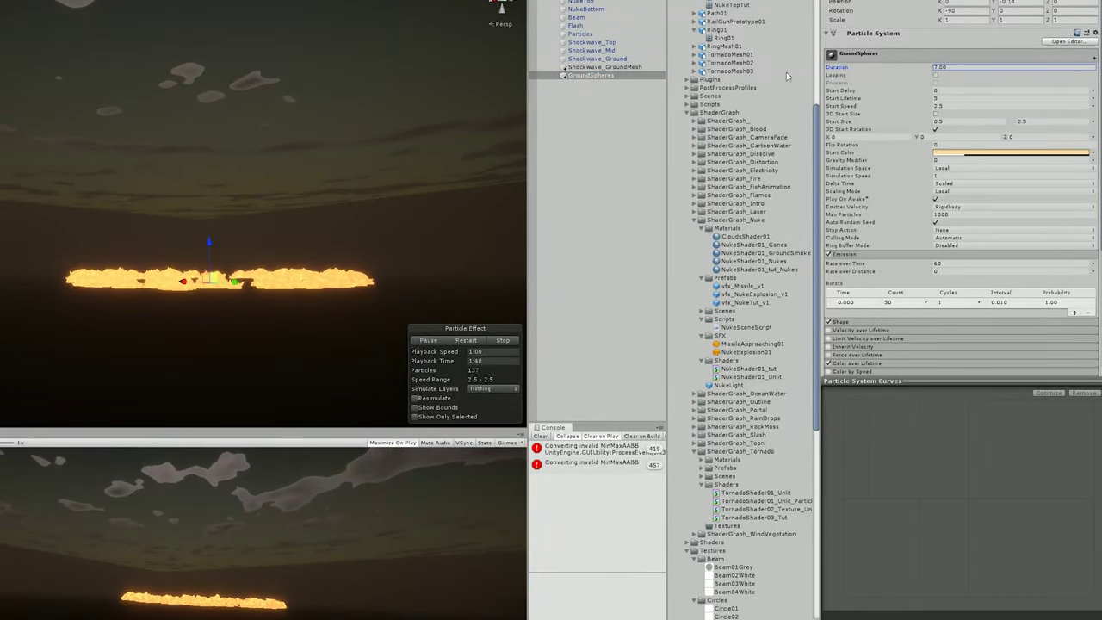
left_click(616, 9, "shift")
left_click(465, 340)
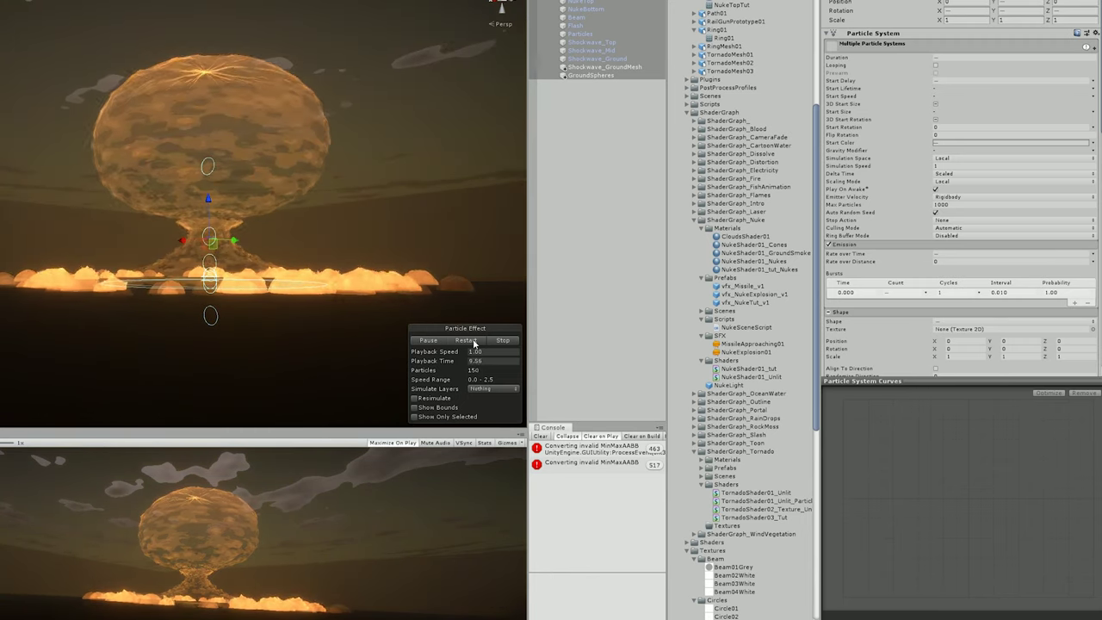
left_click(614, 77)
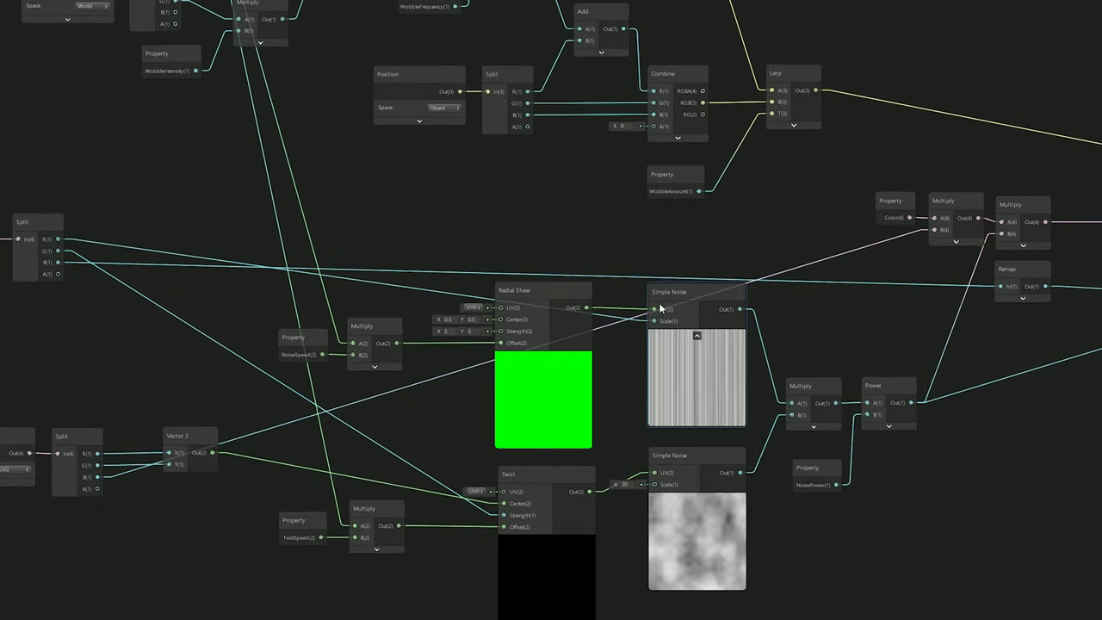
left_click(794, 303)
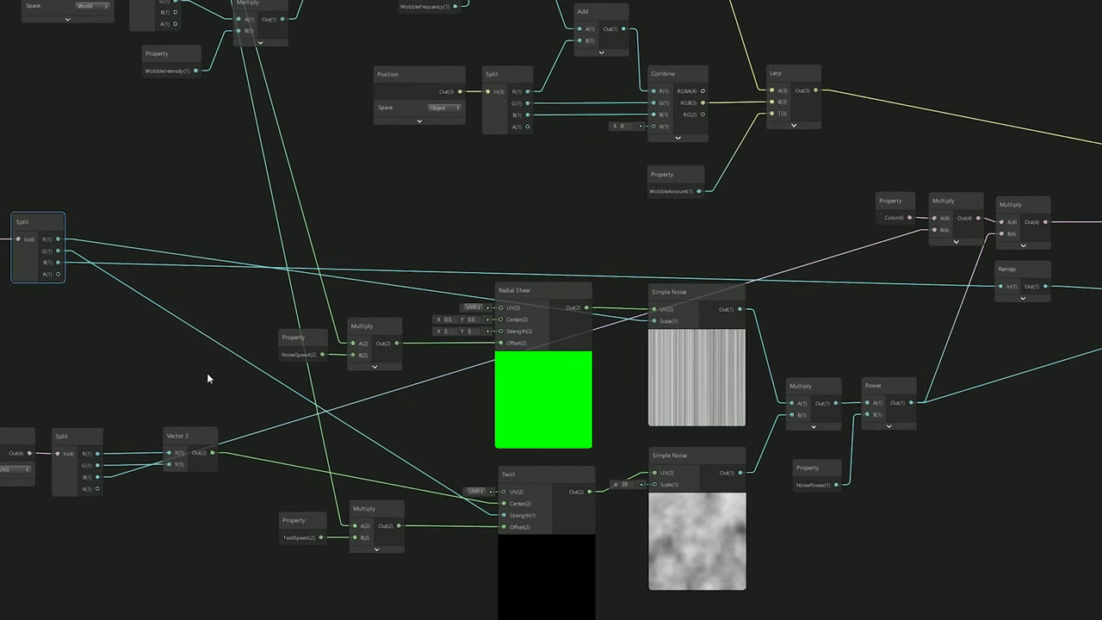
left_click(532, 469)
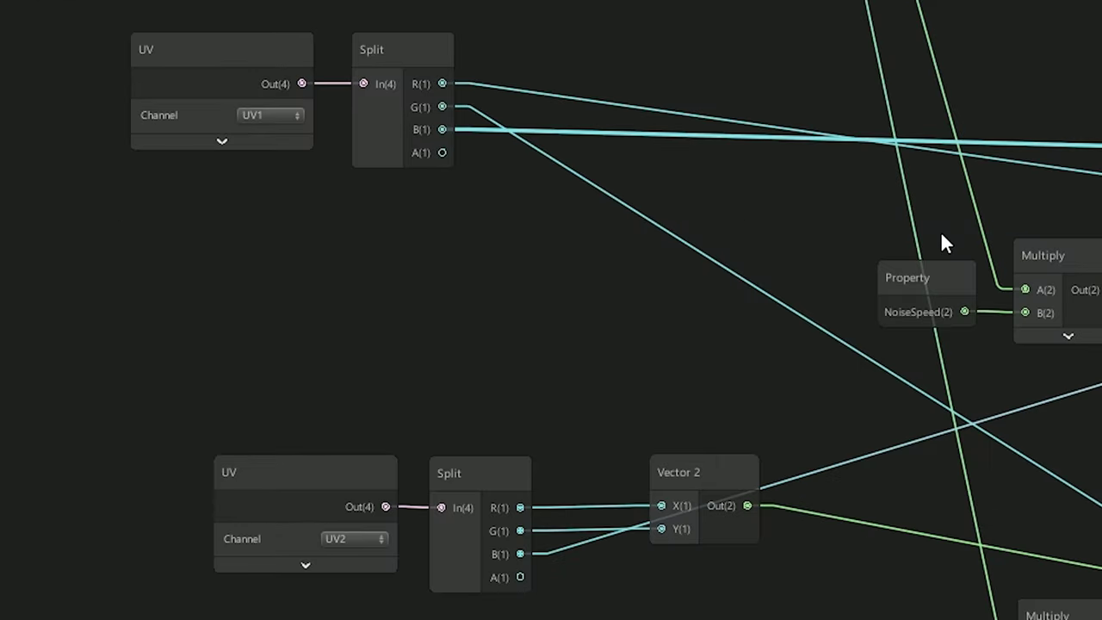
left_click(940, 231)
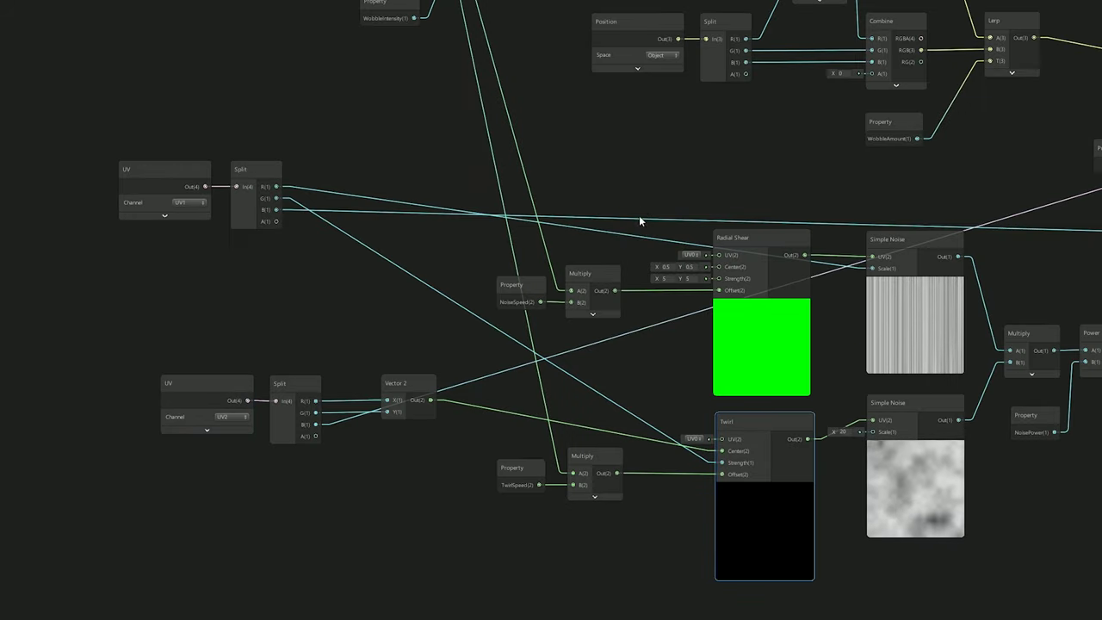
middle_click_drag(625, 230, 442, 362)
scroll(441, 362, "down", 2)
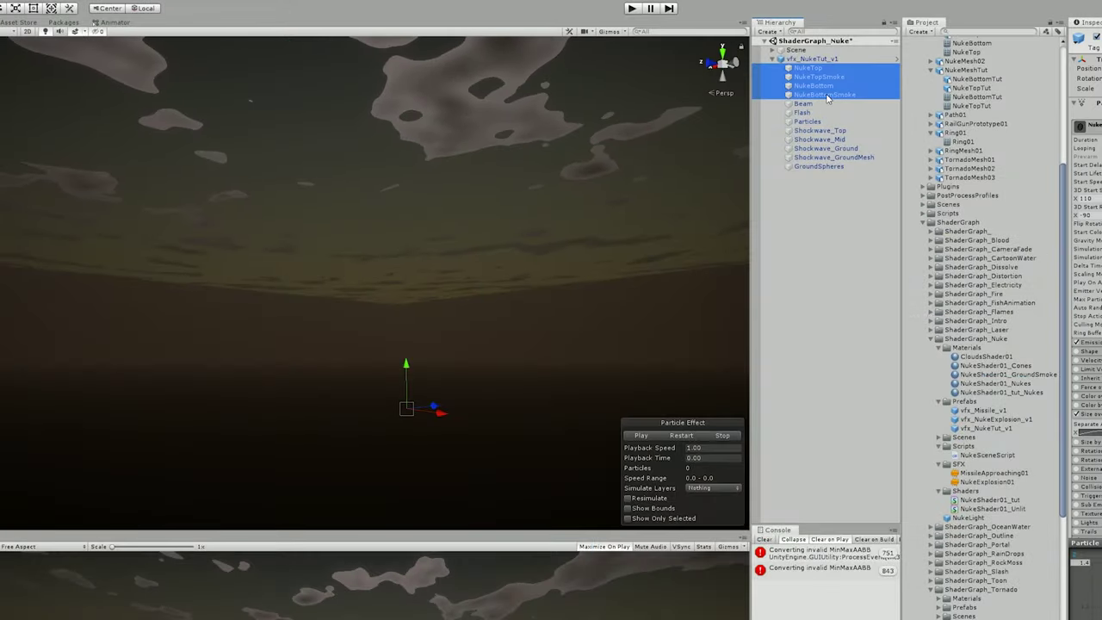
Play, stop, then pause the mushroom-cloud explosion preview partway through.
left_click(655, 435)
left_click(723, 435)
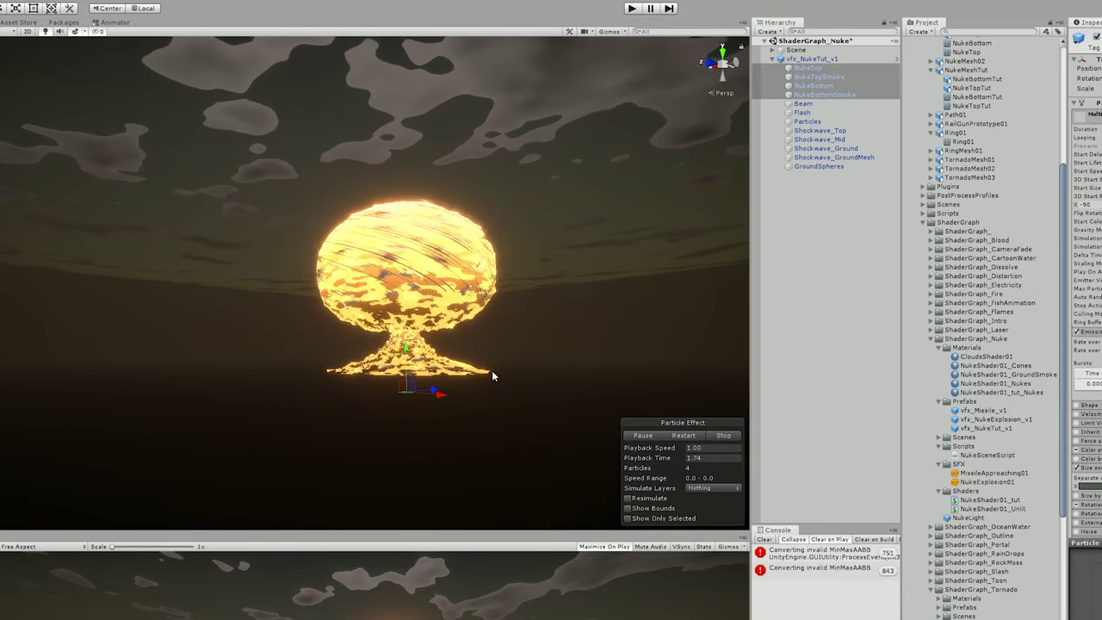
scroll(455, 284, "up", 3)
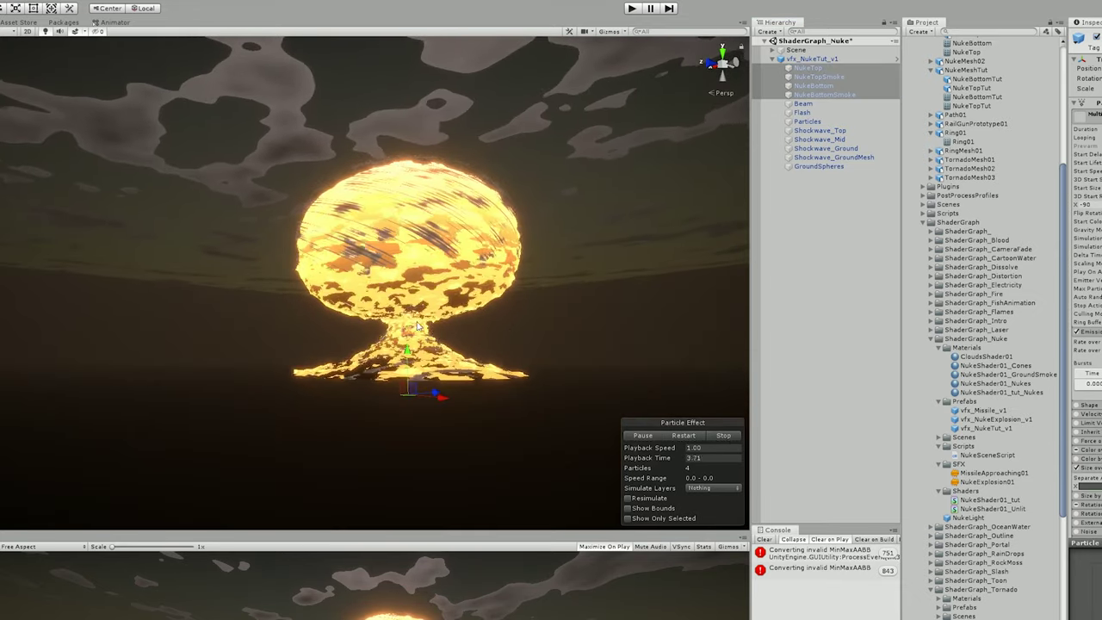
left_click(642, 435)
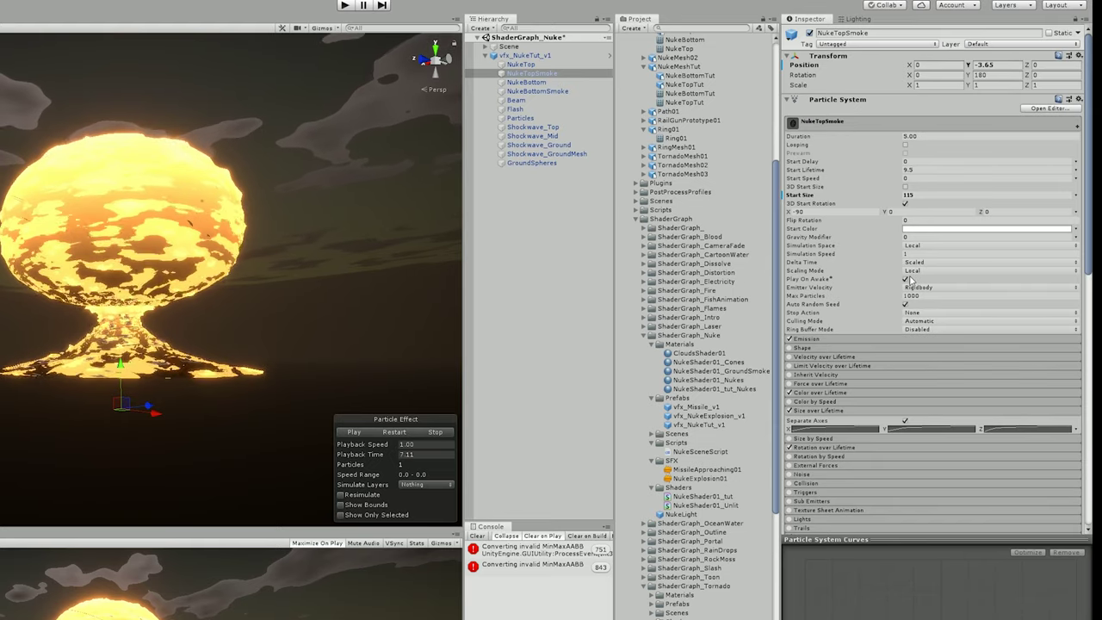
Scroll NukeTopSmoke's Inspector down to Renderer and replay the explosion from the start.
scroll(904, 286, "down", 3)
scroll(839, 345, "down", 6)
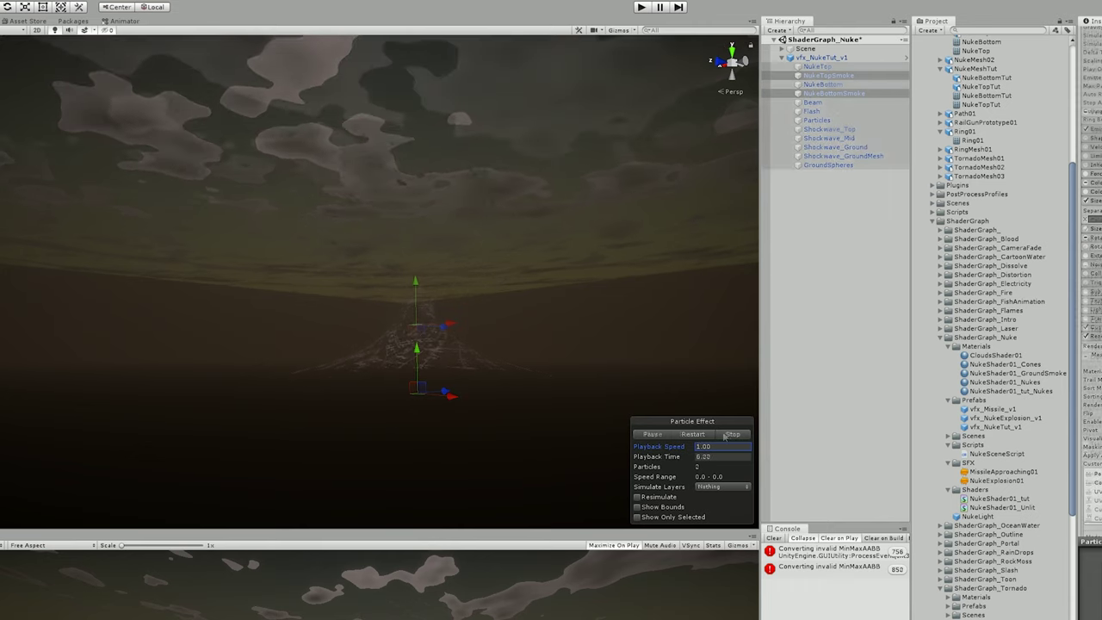
left_click(693, 434)
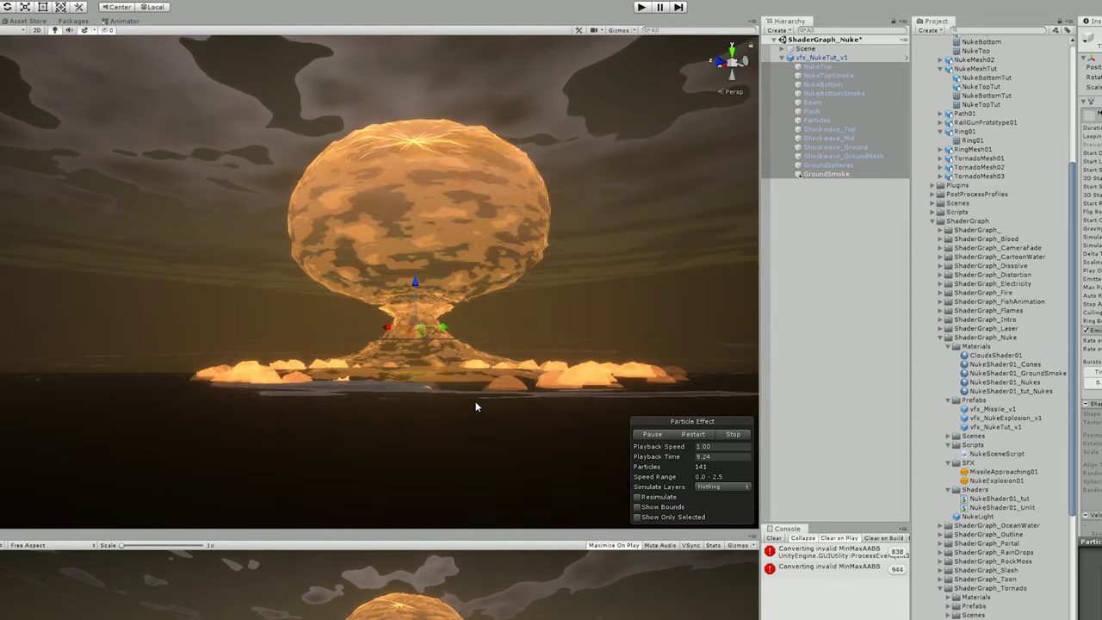
Replay the explosion with ground smoke, then select the new CloudsSky particle system.
left_click(694, 435)
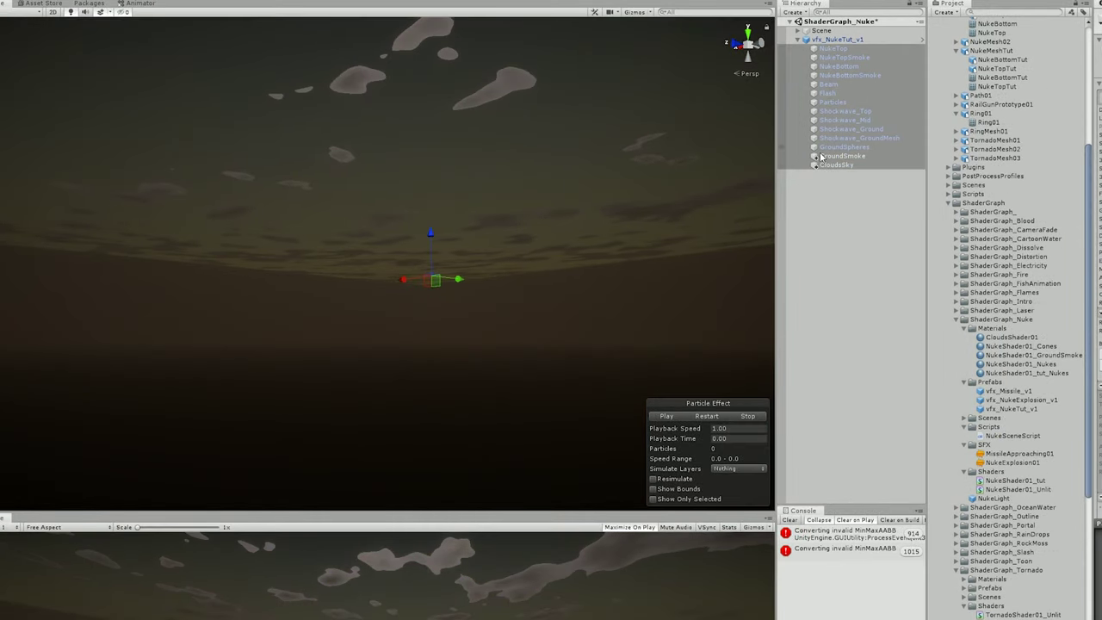
left_click(839, 165)
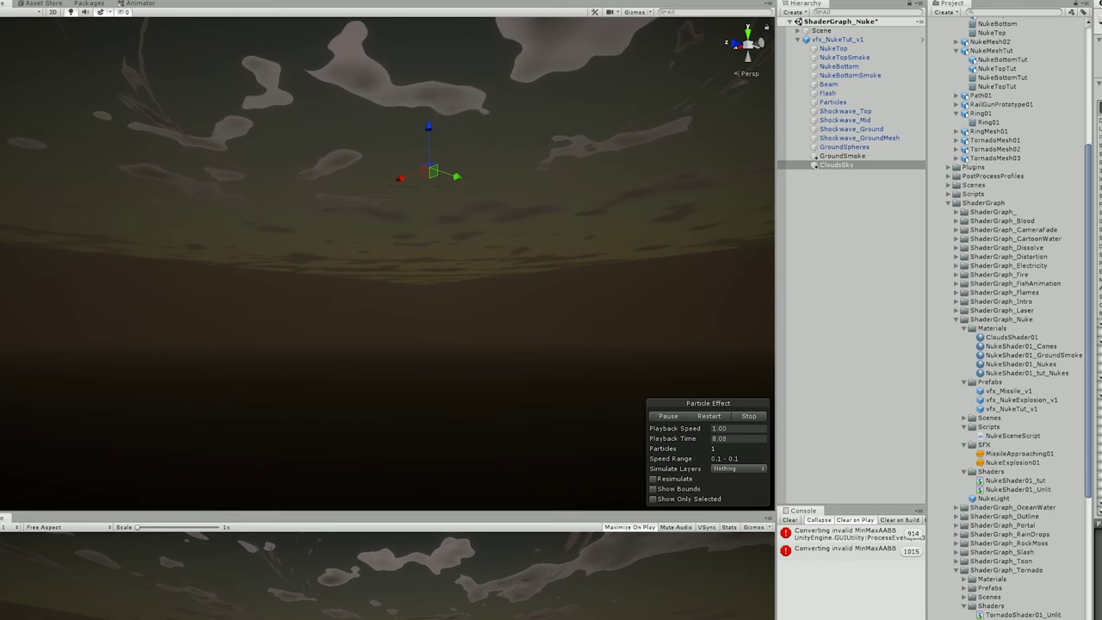
Restart the complete nuke explosion twice to watch the fireball, ground smoke and cloud hole.
left_click(708, 416)
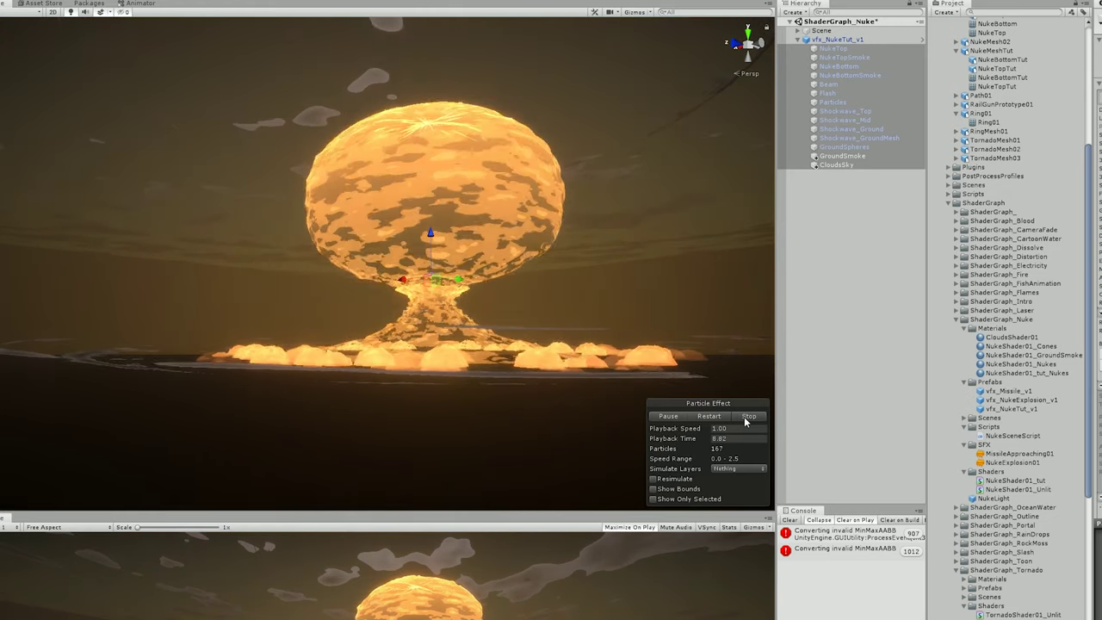
left_click(715, 417)
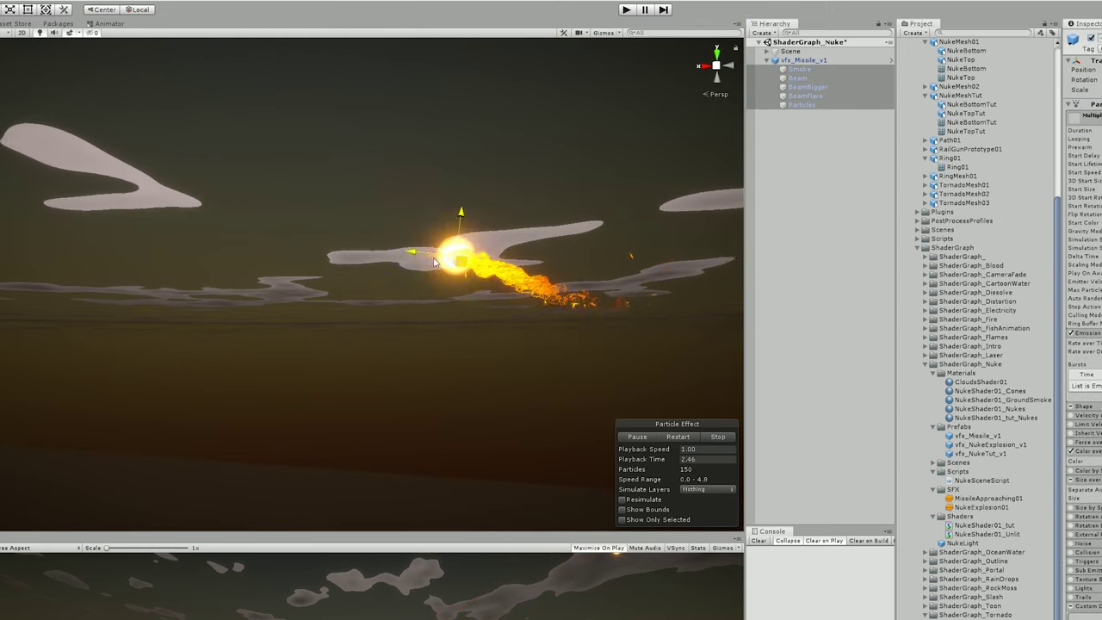
Drag the vfx_Missile_v1 fireball across the sky, then inspect NukeSceneScript's audioSource use near line 30.
left_click_drag(435, 262, 564, 320)
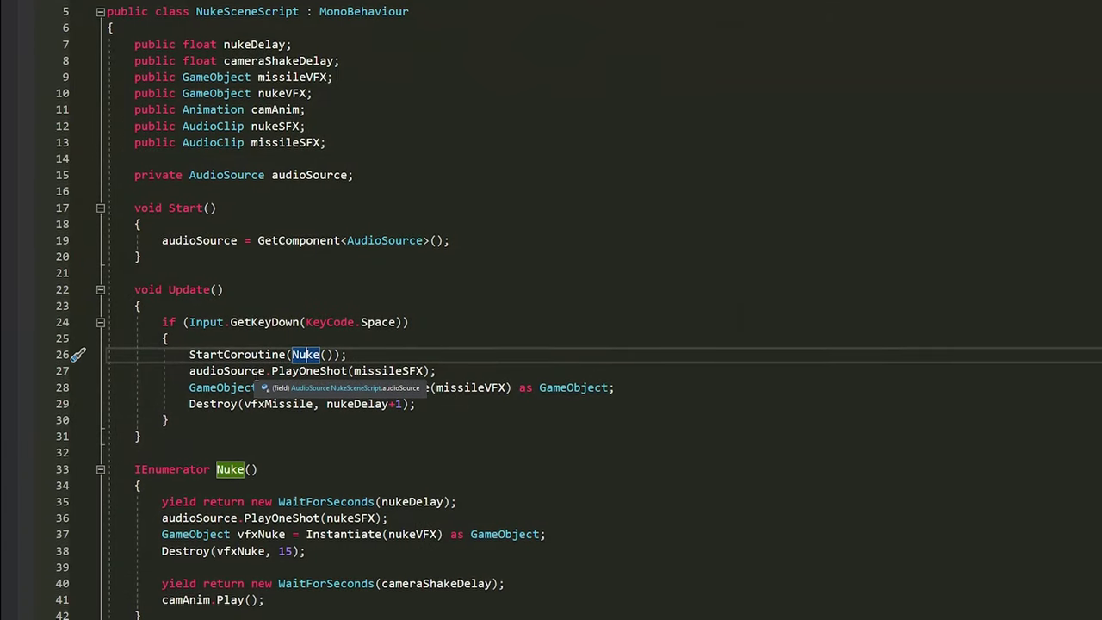
left_click(211, 365)
left_click(211, 414)
scroll(328, 388, "down", 1)
scroll(328, 387, "down", 1)
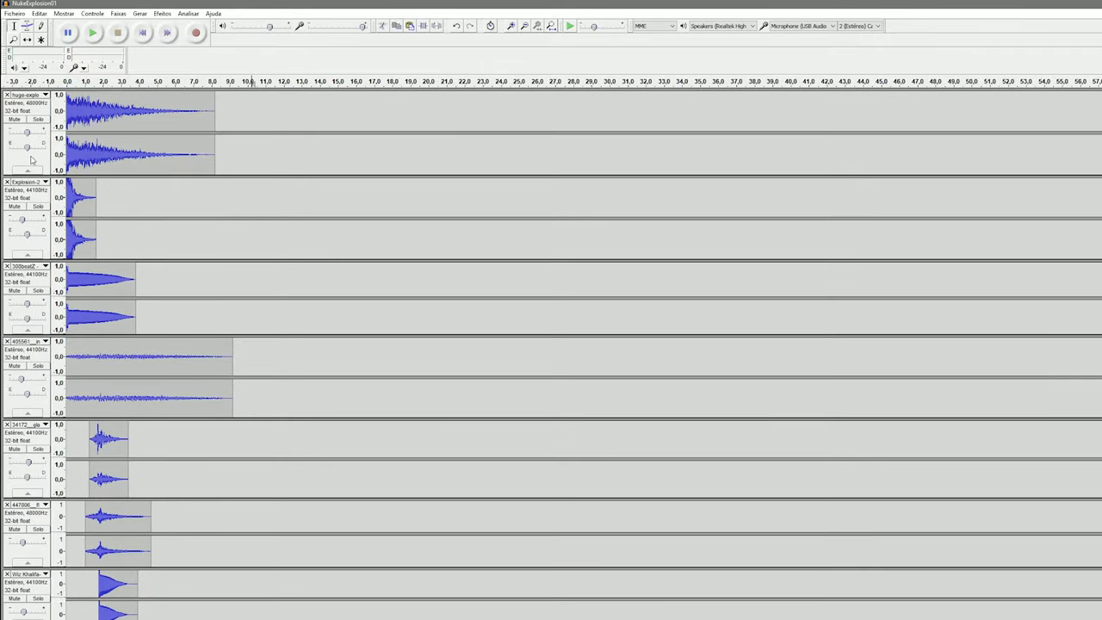
Select the first NukeExplosion01 track and listen to the layered explosion mix while scrolling the tracks.
left_click(37, 155)
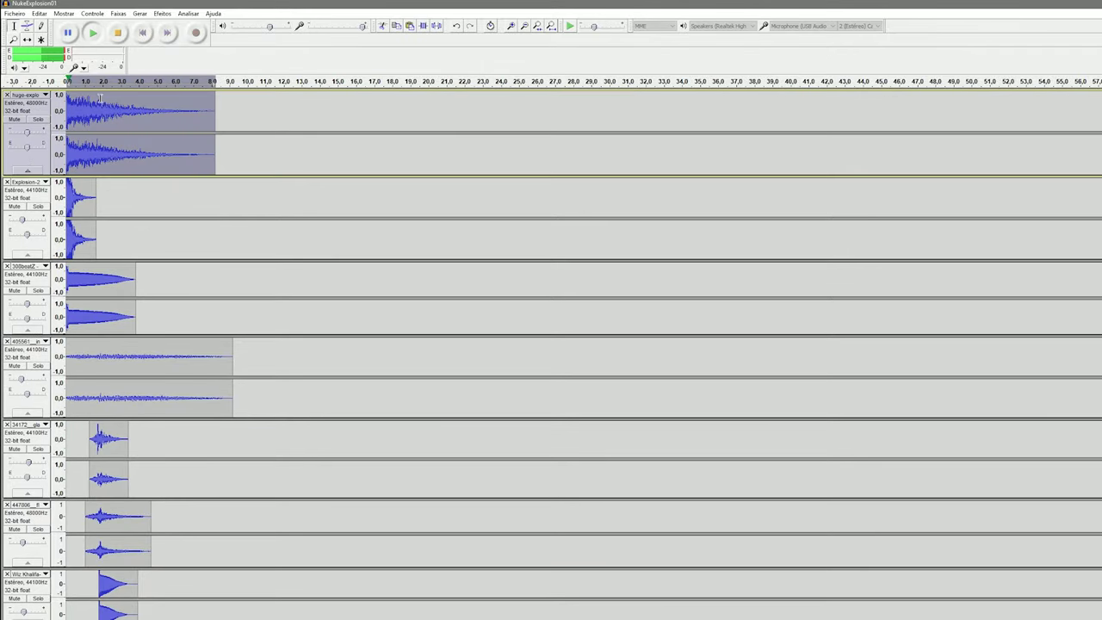
scroll(360, 341, "down", 2)
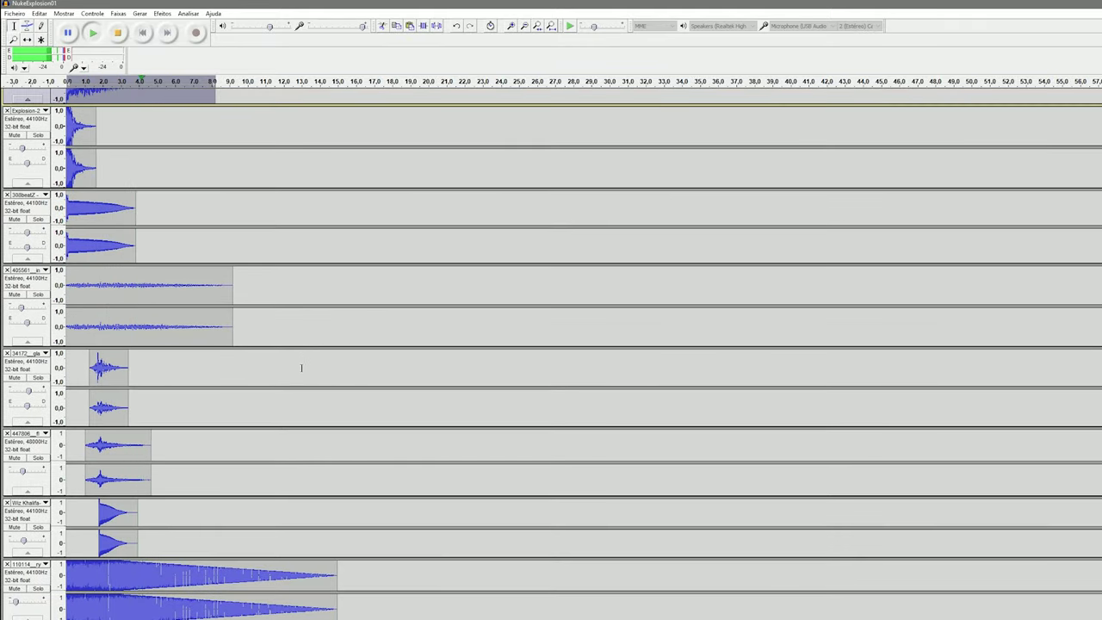
scroll(295, 343, "up", 2)
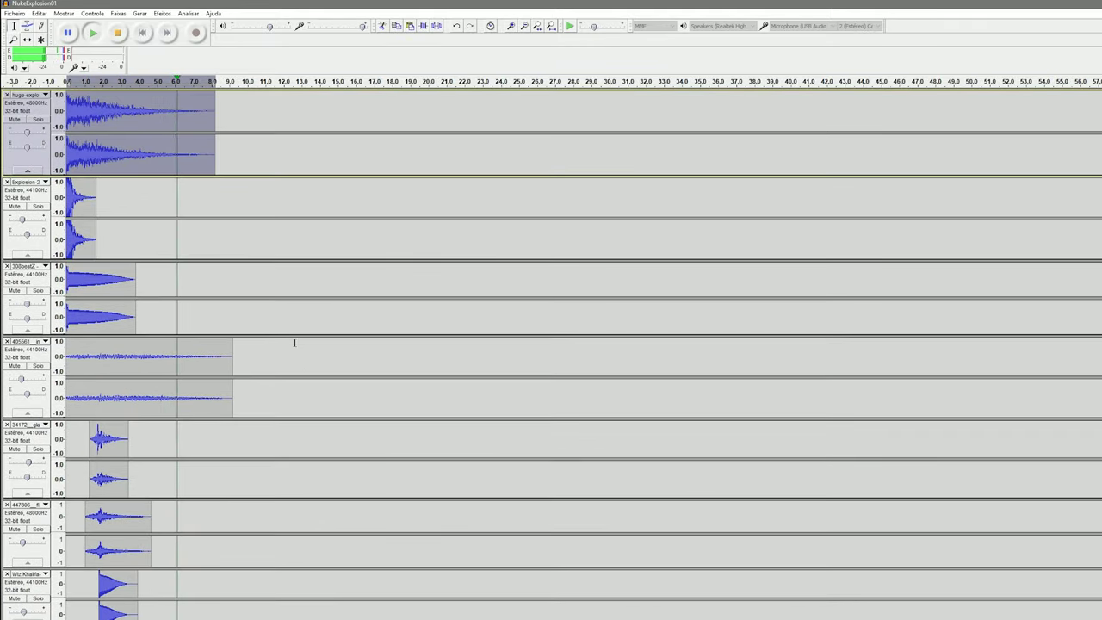
scroll(295, 343, "down", 2)
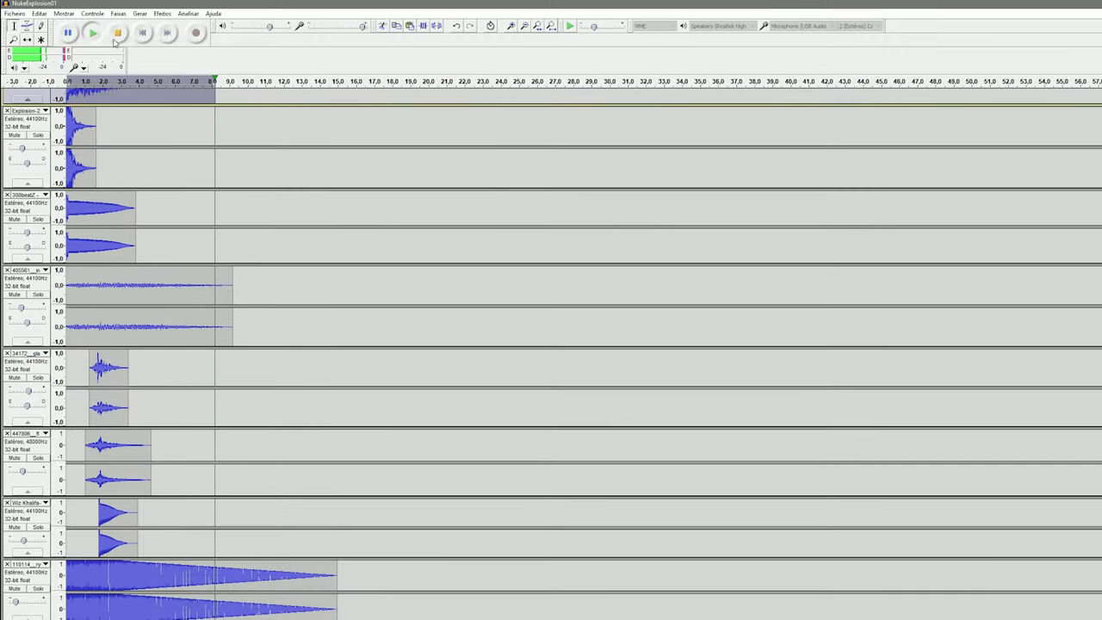